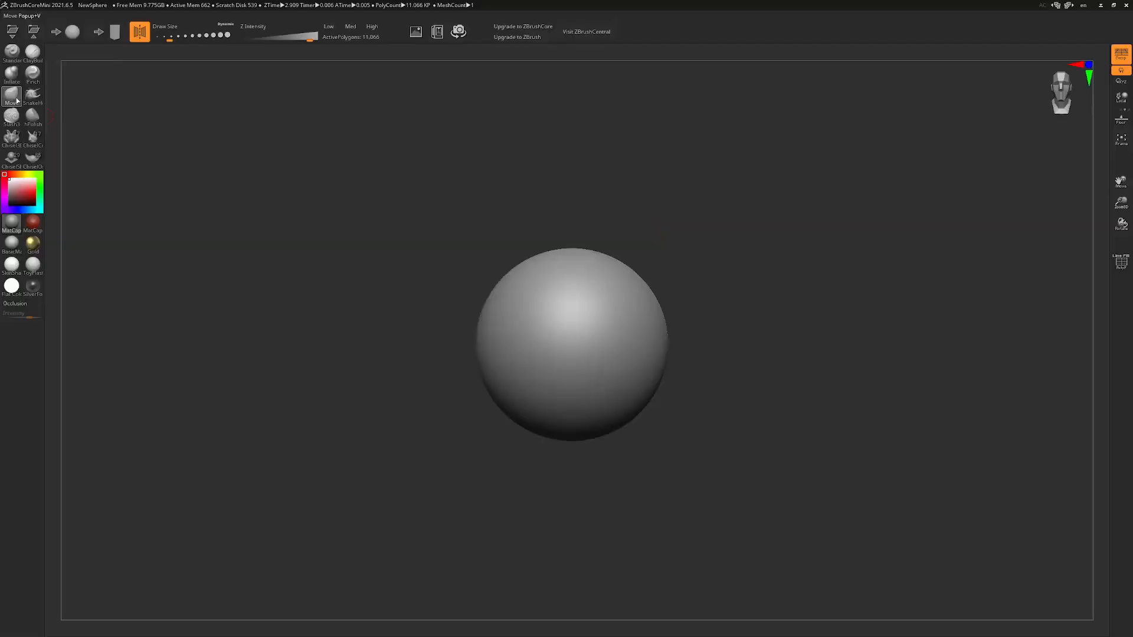
Enlarge the Move brush and pull the top of the sphere upward into a tall egg shape
key("s")
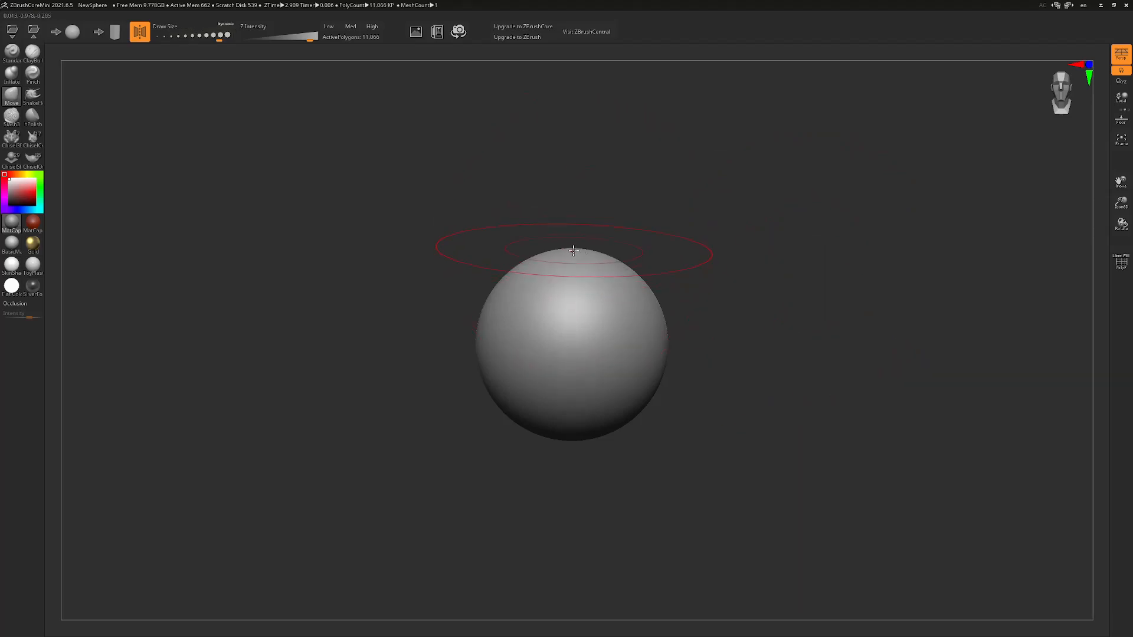
left_click_drag(572, 251, 569, 165)
mouse_move(820, 330)
left_mouse_down()
mouse_move(788, 330)
mouse_move(814, 331)
mouse_move(809, 322)
mouse_move(786, 352)
left_mouse_up()
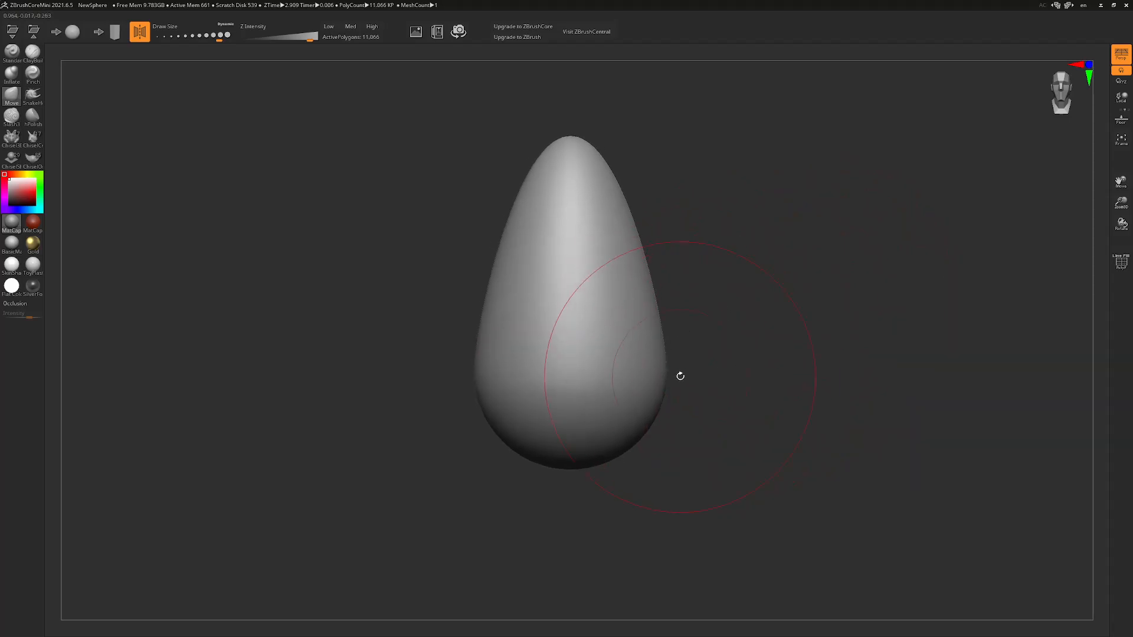
Narrow the sides of the egg-shaped body and push its underside up slightly with the Move brush
left_click_drag(667, 381, 662, 379)
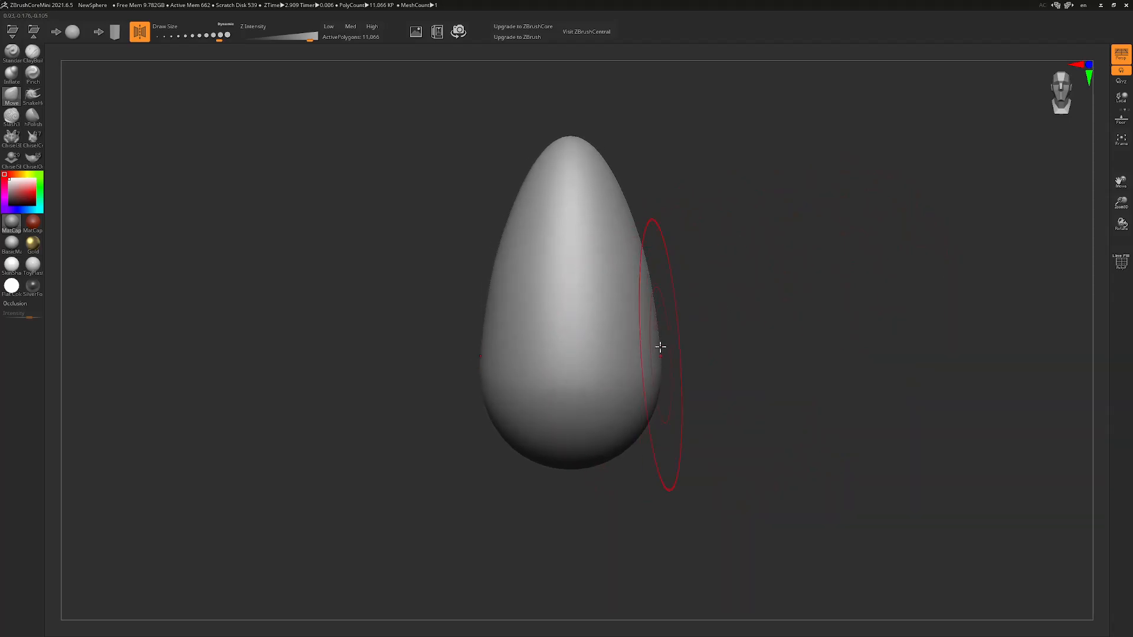
left_click_drag(643, 264, 642, 263)
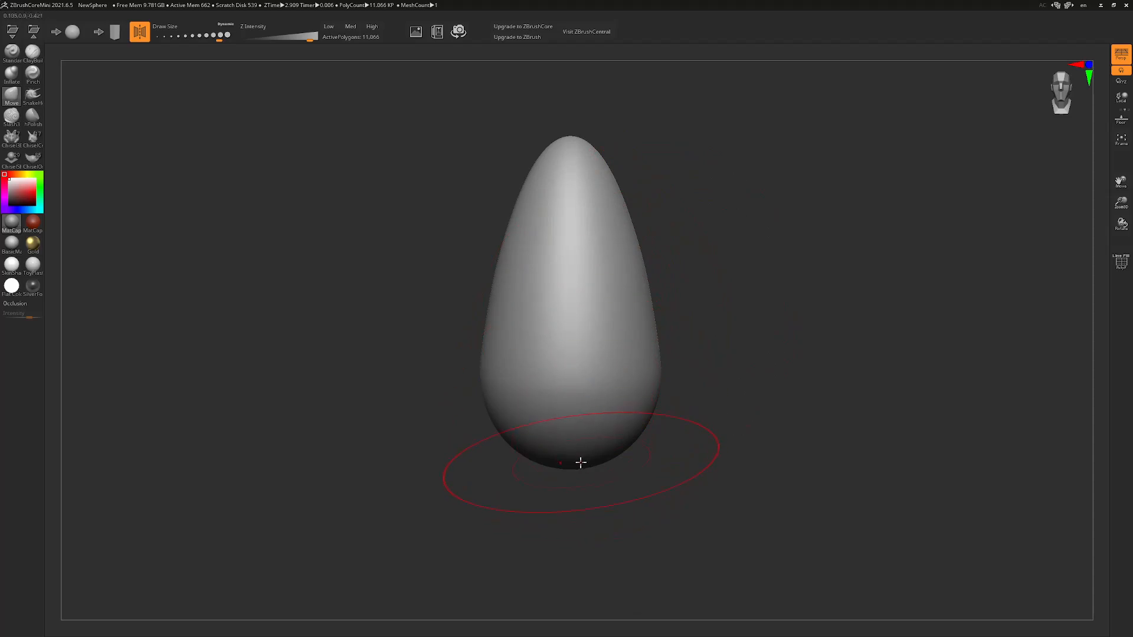
left_click_drag(569, 467, 570, 457)
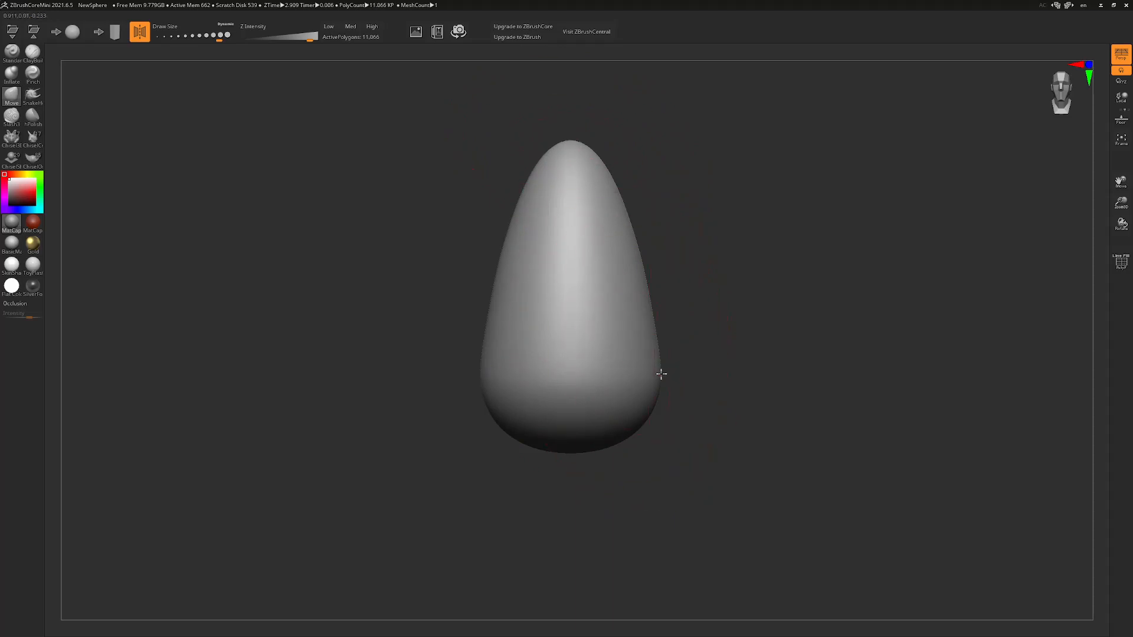
mouse_move(759, 356)
left_mouse_down()
mouse_move(733, 357)
mouse_move(761, 357)
mouse_move(769, 325)
left_mouse_up()
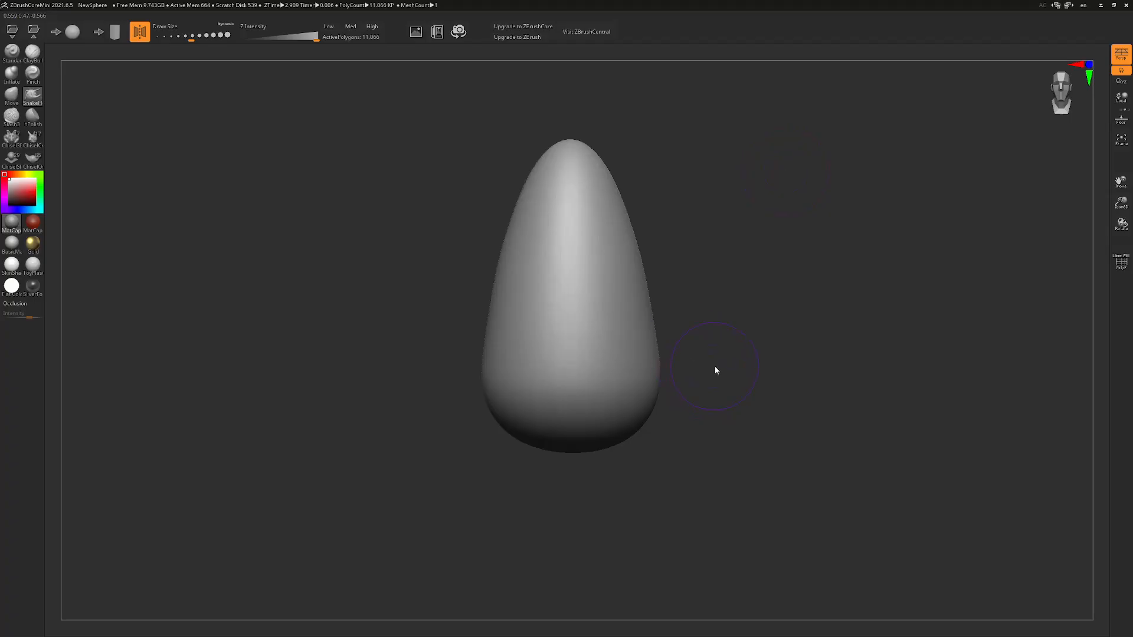
Resize the SnakeHook brush and pull a leg stub outward from each lower side of the body
key("s")
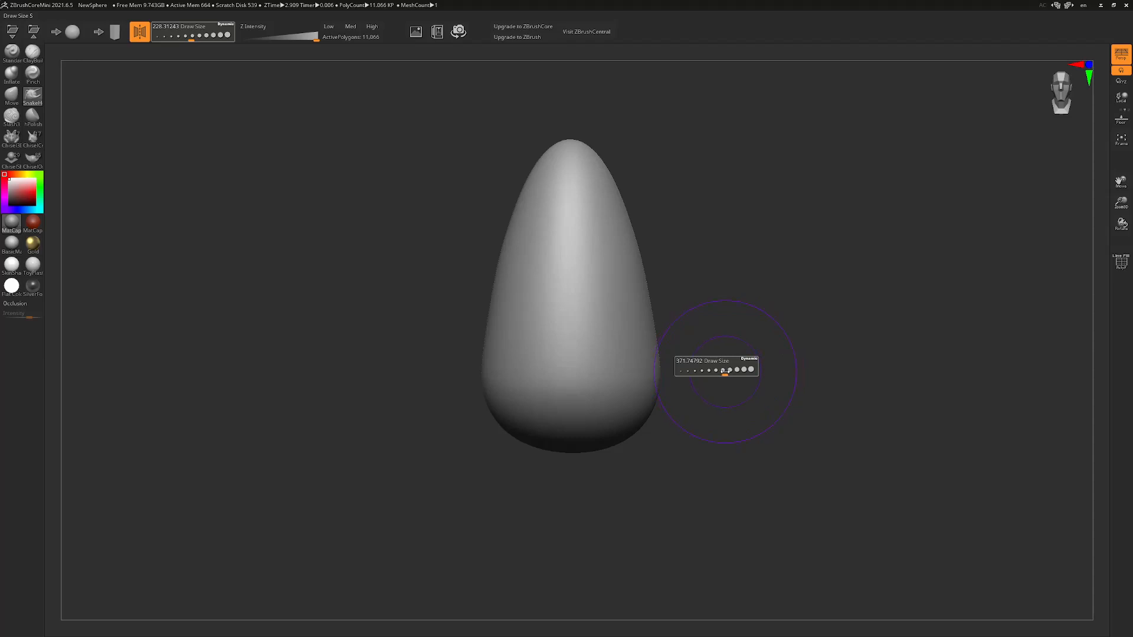
left_click_drag(725, 373, 724, 373)
mouse_move(651, 387)
left_mouse_down()
mouse_move(688, 366)
mouse_move(716, 389)
mouse_move(702, 387)
mouse_move(722, 368)
left_mouse_up()
key("s")
mouse_move(724, 388)
left_mouse_down()
mouse_move(714, 390)
mouse_move(729, 373)
left_mouse_up()
key("s")
Draw the leg stubs down and forward with SnakeHook to form bent legs reaching the front of the body
left_click_drag(714, 399, 737, 404)
left_click_drag(641, 392, 623, 434)
mouse_move(726, 408)
left_mouse_down()
mouse_move(703, 404)
mouse_move(729, 406)
left_mouse_up()
left_click_drag(665, 392, 649, 445)
left_click_drag(761, 412, 734, 412)
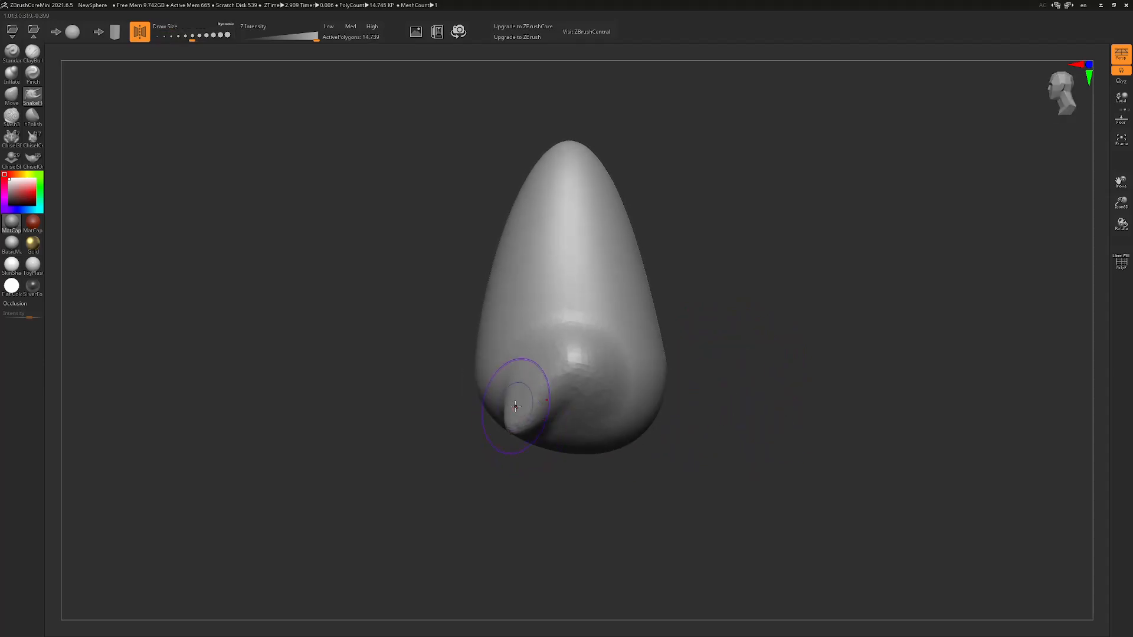
left_click_drag(515, 406, 505, 415)
mouse_move(767, 415)
left_mouse_down()
mouse_move(809, 422)
mouse_move(771, 423)
mouse_move(787, 423)
left_mouse_up()
Thicken the thighs and shins of both legs with the Inflate brush
left_click(11, 73)
left_click_drag(786, 242, 728, 397)
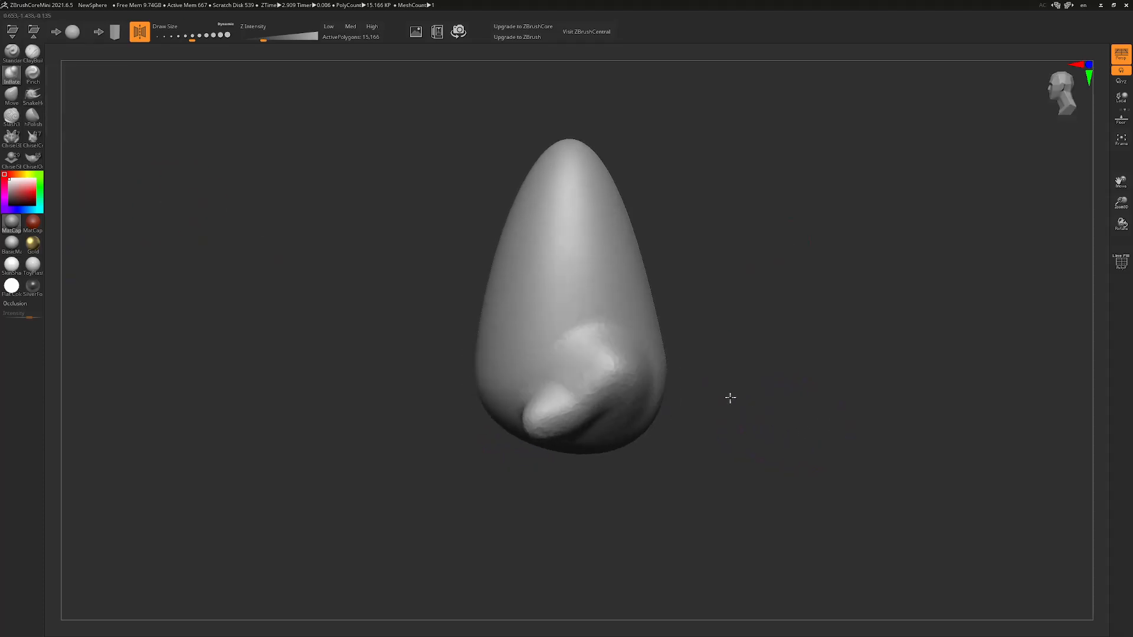
left_click_drag(542, 419, 537, 423)
left_click_drag(761, 408, 723, 402)
left_click_drag(561, 352, 507, 401)
left_click_drag(735, 375, 759, 379)
mouse_move(599, 354)
left_mouse_down()
mouse_move(578, 393)
mouse_move(553, 396)
left_mouse_up()
left_click_drag(799, 400, 801, 411)
mouse_move(554, 384)
left_mouse_down()
mouse_move(577, 366)
mouse_move(588, 379)
left_mouse_up()
mouse_move(803, 402)
left_mouse_down()
mouse_move(804, 378)
mouse_move(827, 397)
mouse_move(805, 405)
left_mouse_up()
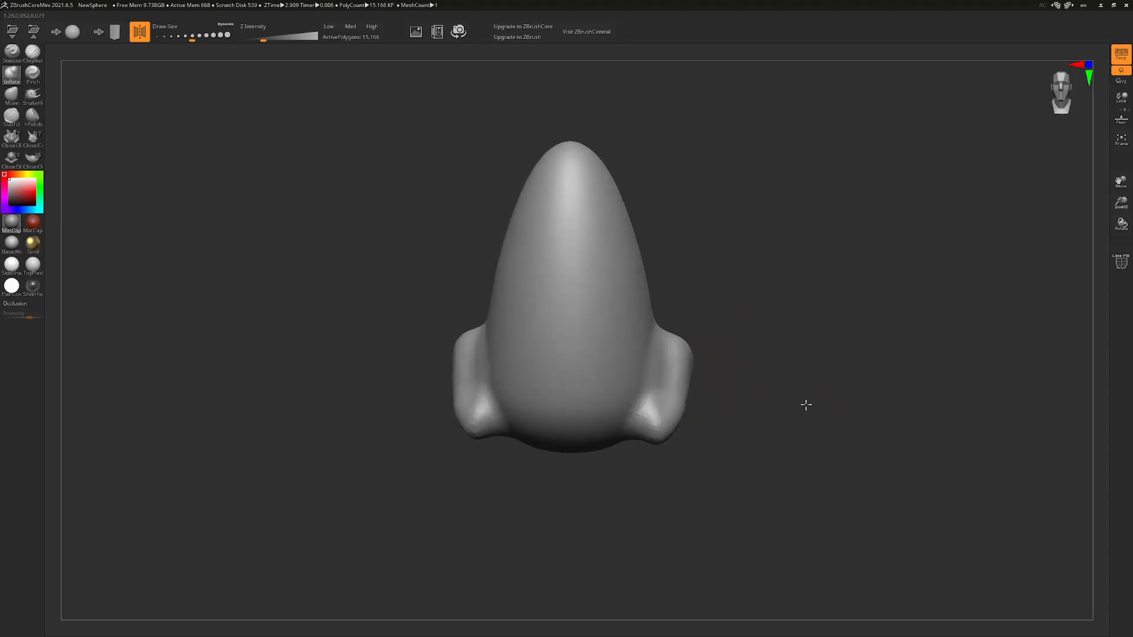
Shrink the Inflate brush and fill out the lower ends of the legs around the ankles
key("s")
left_click_drag(761, 306, 760, 307)
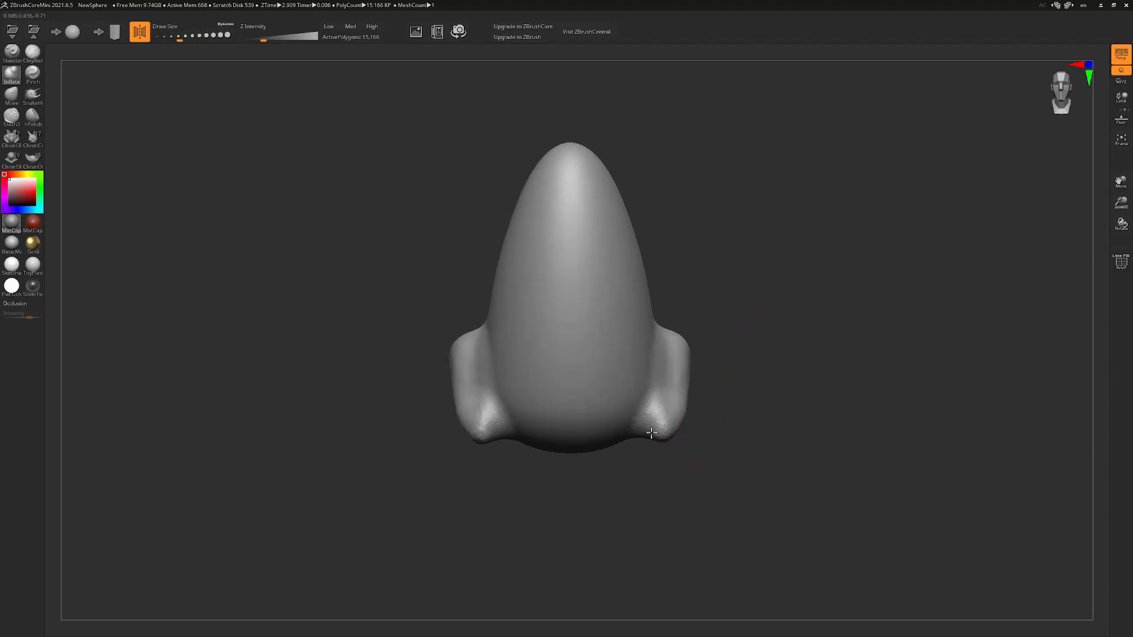
mouse_move(741, 470)
left_mouse_down()
mouse_move(711, 435)
mouse_move(779, 482)
left_mouse_up()
left_click_drag(650, 440, 646, 436)
mouse_move(778, 475)
left_mouse_down()
mouse_move(728, 433)
mouse_move(764, 486)
mouse_move(724, 412)
mouse_move(609, 411)
left_mouse_up()
left_click_drag(750, 435, 797, 445)
left_click_drag(709, 413, 803, 413)
mouse_move(696, 434)
left_mouse_down()
mouse_move(729, 435)
mouse_move(703, 468)
mouse_move(684, 453)
mouse_move(728, 443)
left_mouse_up()
Adjust the brush size and build up a foot bump at the front of each leg end
key("s")
left_click(748, 371)
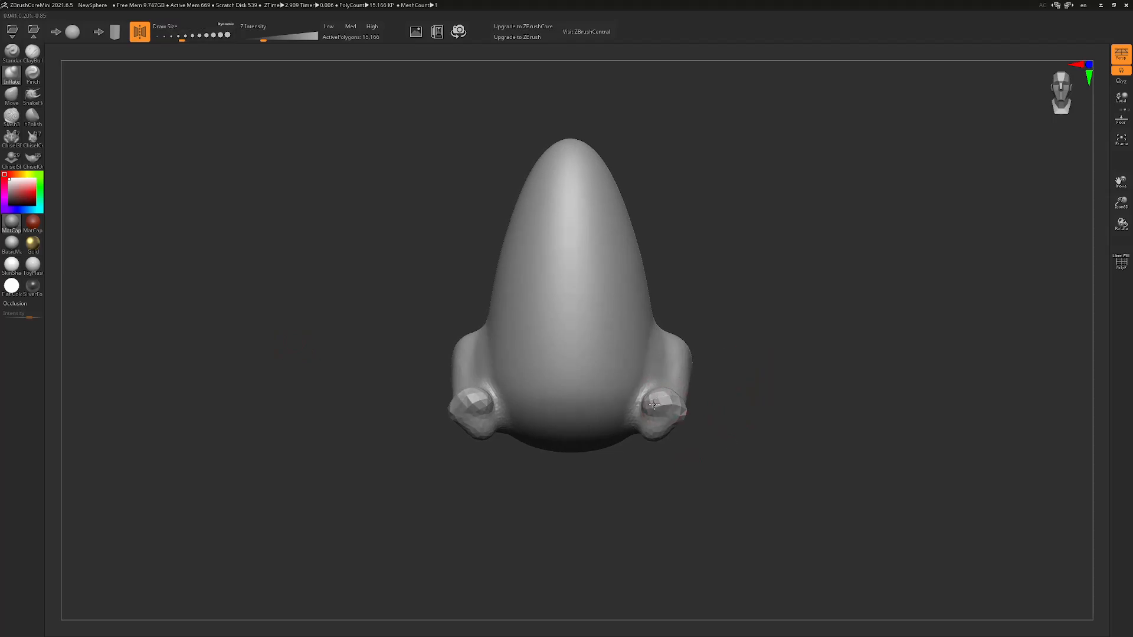
left_click_drag(793, 396, 759, 395)
Pull the foot bumps upward and outward with a resized Move brush to form flat, raised feet
left_click(12, 96)
left_click_drag(234, 233, 271, 243, "shift")
key("s")
left_click(731, 394)
mouse_move(665, 397)
left_mouse_down()
mouse_move(707, 383)
mouse_move(662, 372)
left_mouse_up()
mouse_move(755, 380)
left_mouse_down()
mouse_move(757, 416)
mouse_move(819, 407)
mouse_move(723, 374)
mouse_move(744, 344)
left_mouse_up()
left_click_drag(682, 378, 688, 366)
Reshape the inner edges and outer tips of both feet into wide paddles with symmetry off
left_click_drag(788, 373, 817, 372)
left_click_drag(487, 371, 497, 361)
left_click_drag(446, 393, 430, 391)
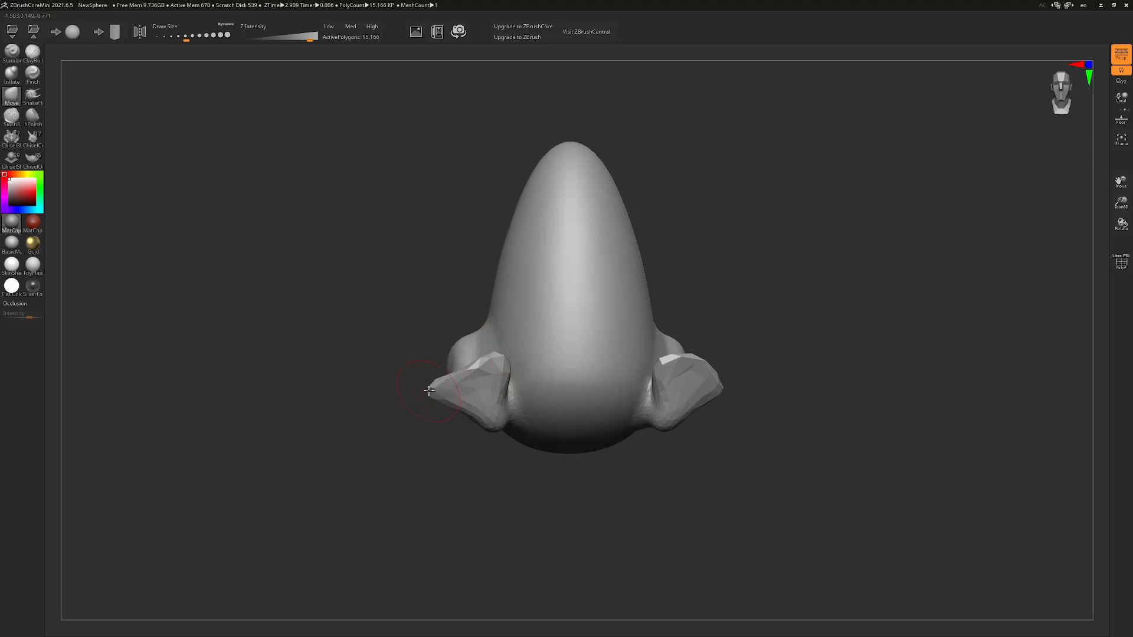
left_click_drag(780, 370, 704, 386)
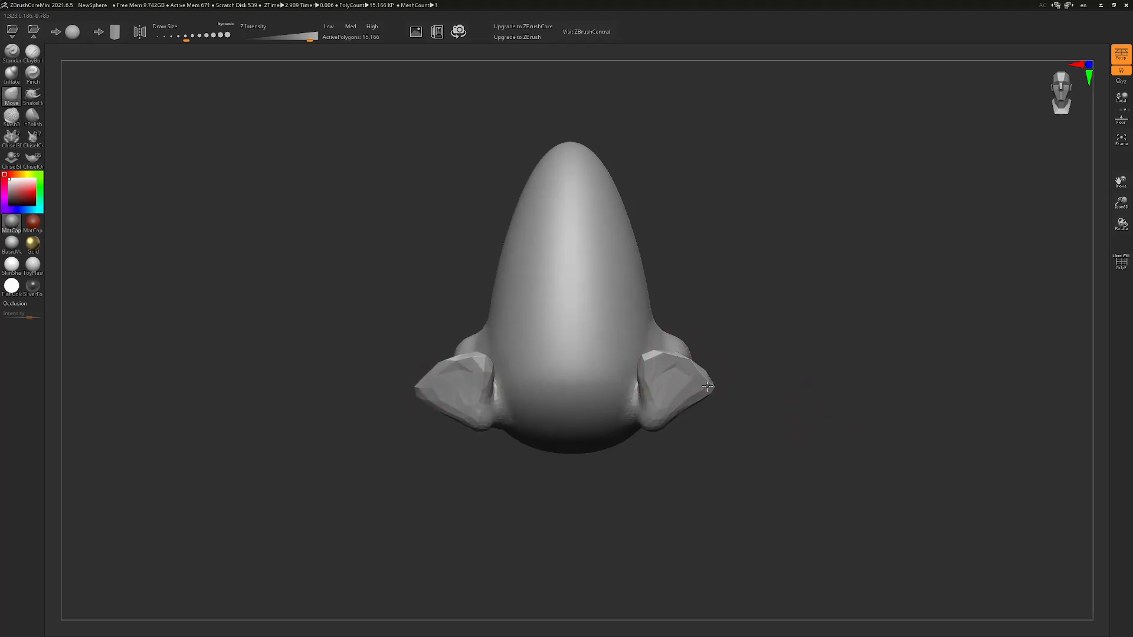
left_click_drag(801, 417, 772, 410)
mouse_move(646, 364)
left_mouse_down()
mouse_move(641, 357)
mouse_move(703, 370)
left_mouse_up()
left_click_drag(486, 367, 492, 365)
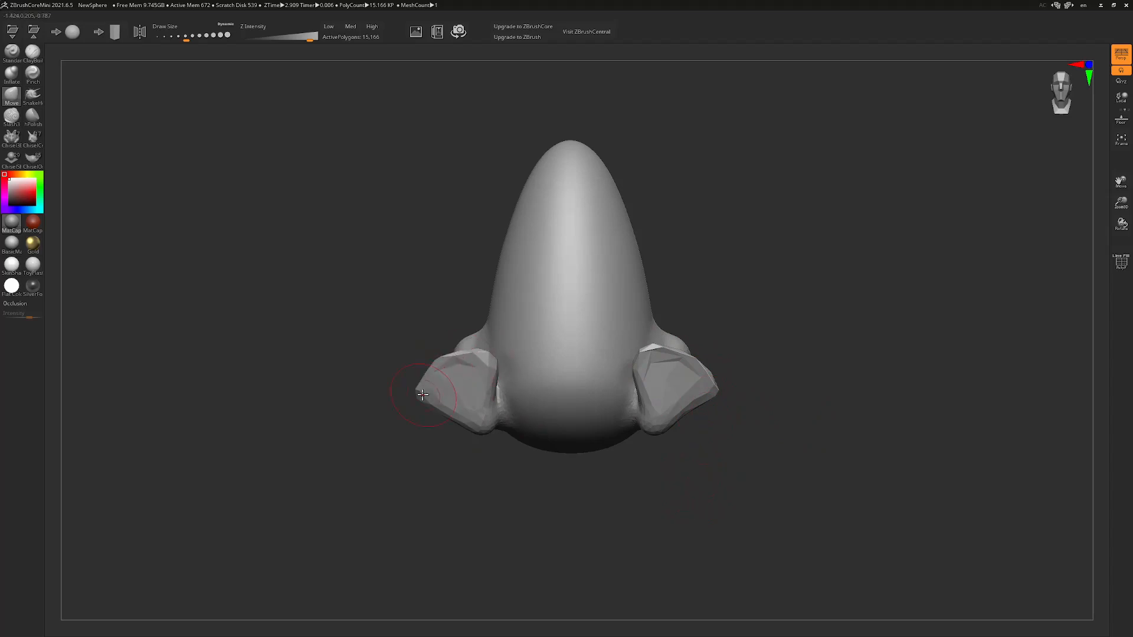
left_click_drag(822, 423, 780, 392)
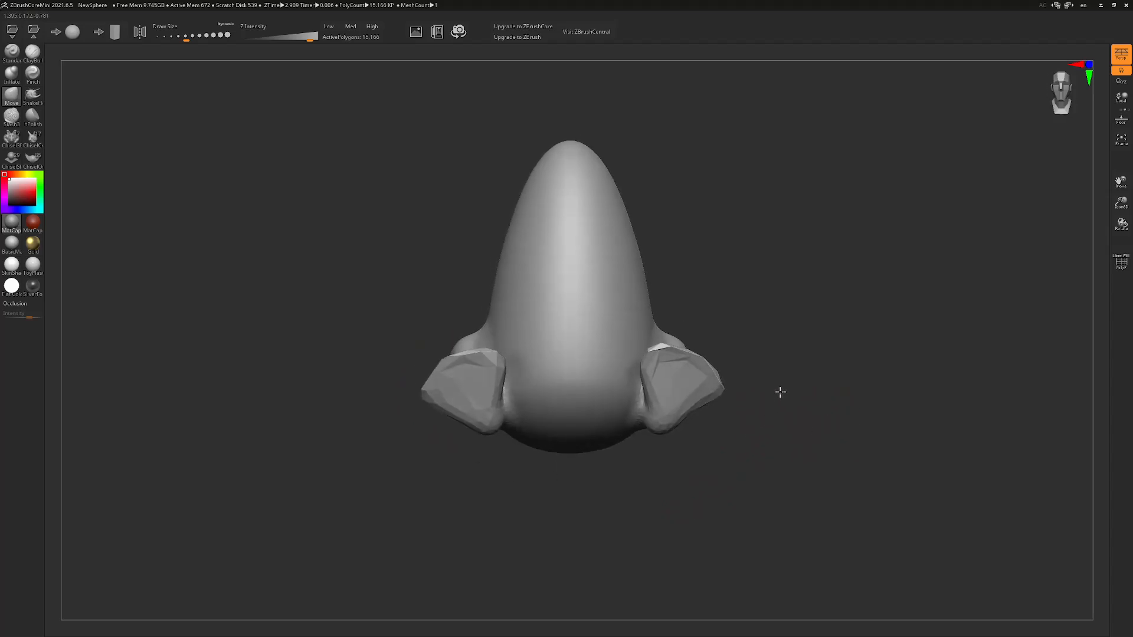
Resize the brush, smooth the faceted soles of both feet, and turn symmetry back on
key("s")
left_click(797, 358)
left_click_drag(663, 355, 711, 376, "shift")
left_click_drag(458, 376, 494, 425, "shift")
key("x")
left_click_drag(758, 349, 716, 377)
mouse_move(458, 390)
left_mouse_down("shift")
mouse_move(466, 352)
mouse_move(474, 407)
left_mouse_up("shift")
Smooth the ankles, shins and thighs and blend the legs into the body
left_click_drag(520, 499, 537, 501)
left_click_drag(524, 430, 497, 433, "shift")
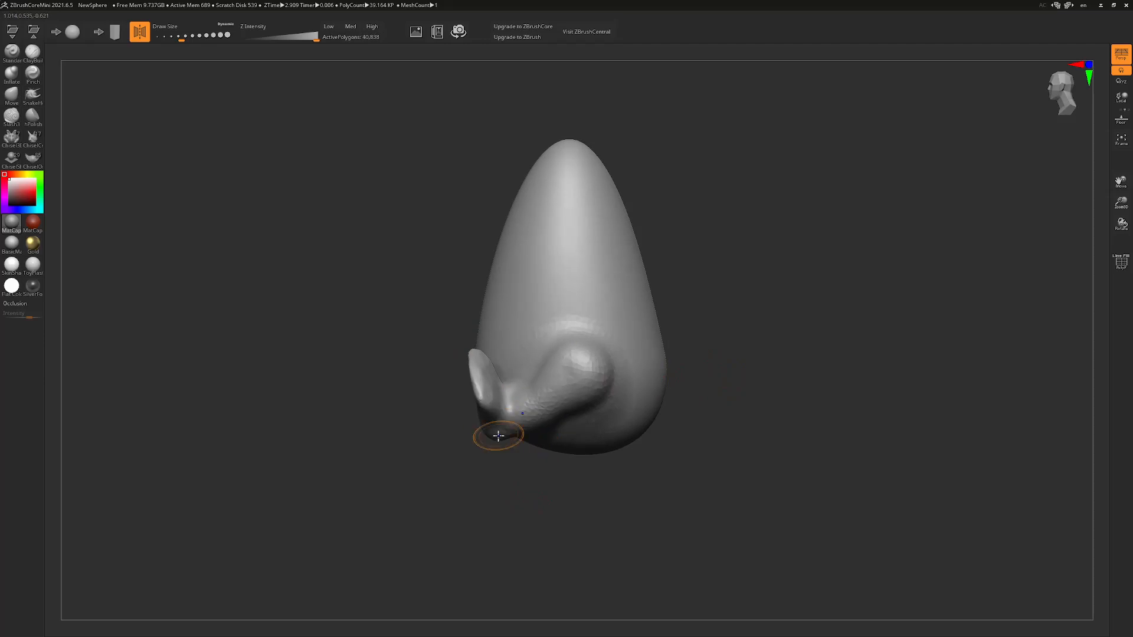
left_click_drag(635, 478, 667, 477)
mouse_move(614, 378)
left_mouse_down("shift")
mouse_move(650, 397)
mouse_move(638, 393)
left_mouse_up("shift")
left_click_drag(567, 331, 590, 349, "shift")
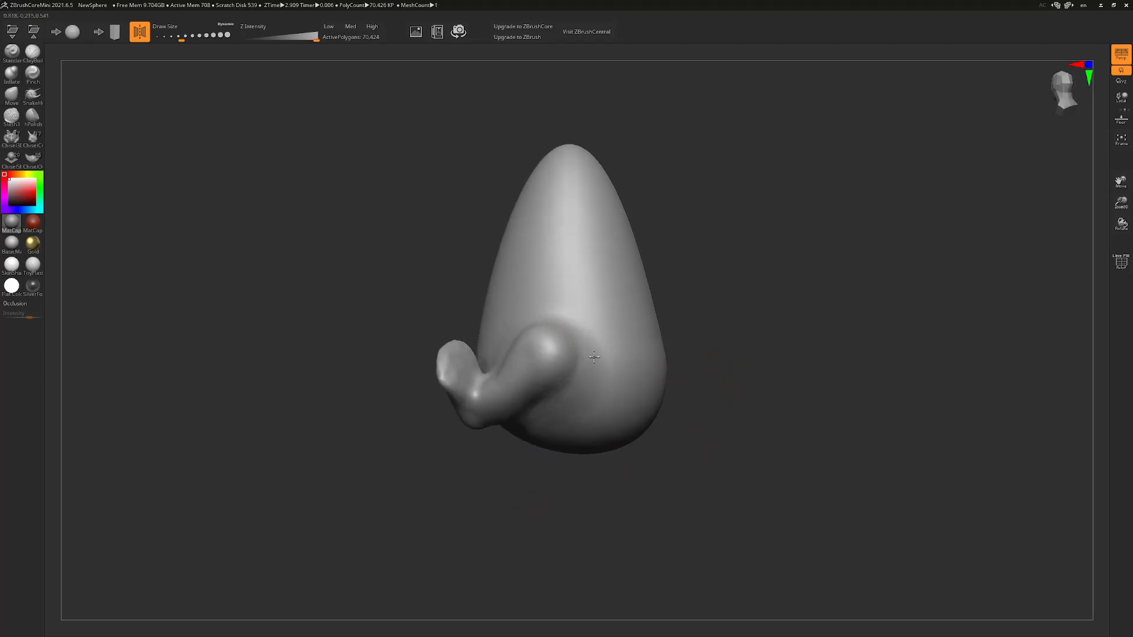
left_click_drag(672, 478, 715, 354)
left_click_drag(637, 329, 673, 378, "shift")
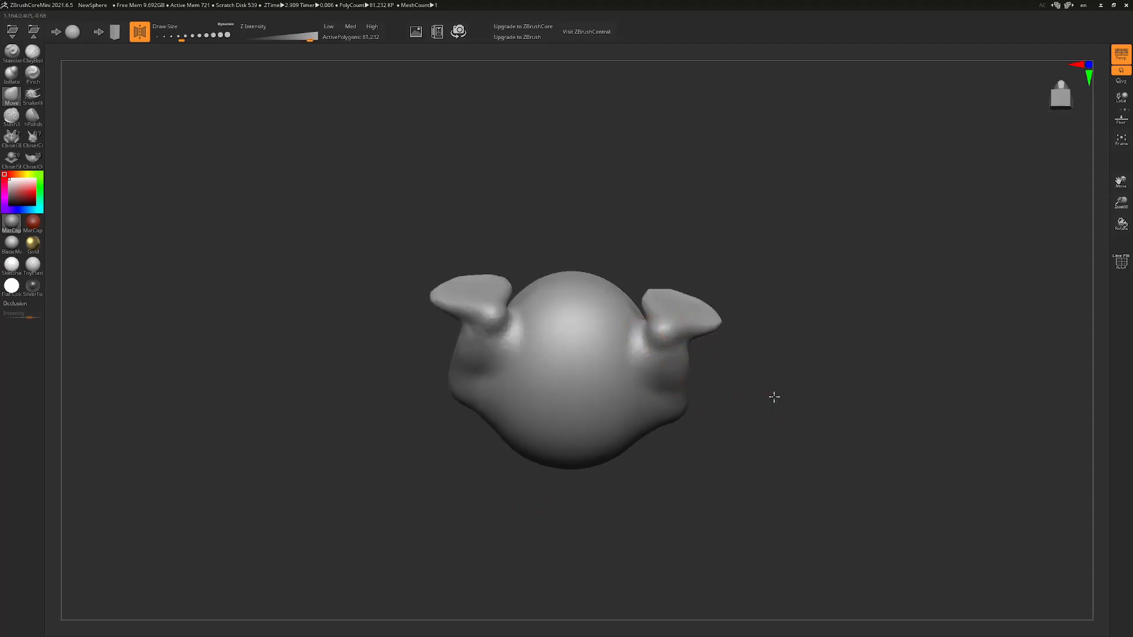
left_click_drag(773, 397, 769, 389)
left_click_drag(585, 401, 528, 380, "shift")
Shrink the Move brush and shape three webbed toes along the edge of each foot
left_click_drag(756, 384, 780, 410)
key("s")
mouse_move(737, 357)
left_mouse_down()
mouse_move(688, 362)
mouse_move(723, 364)
left_mouse_up()
key("x")
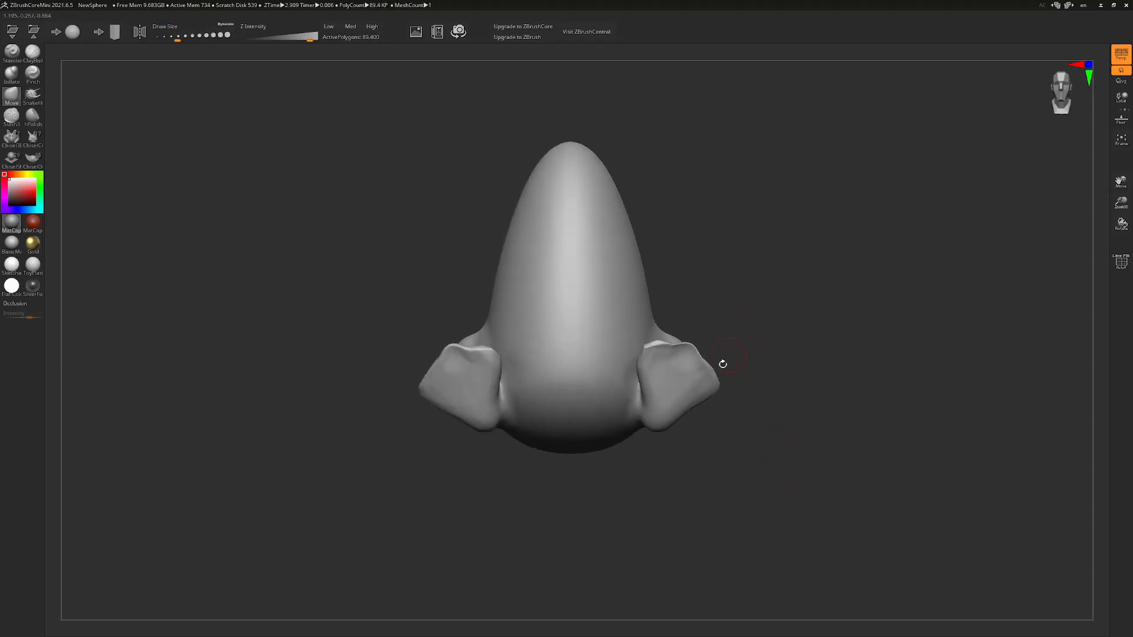
left_click_drag(678, 319, 676, 333)
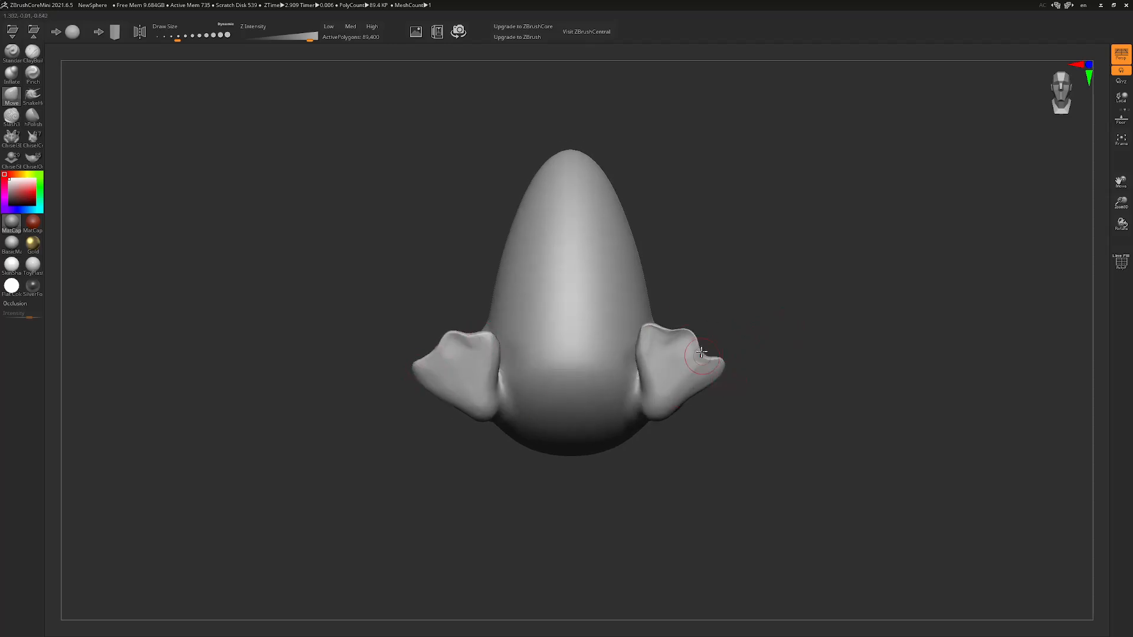
mouse_move(820, 370)
left_mouse_down()
mouse_move(751, 370)
mouse_move(825, 360)
left_mouse_up()
key("bracketleft")
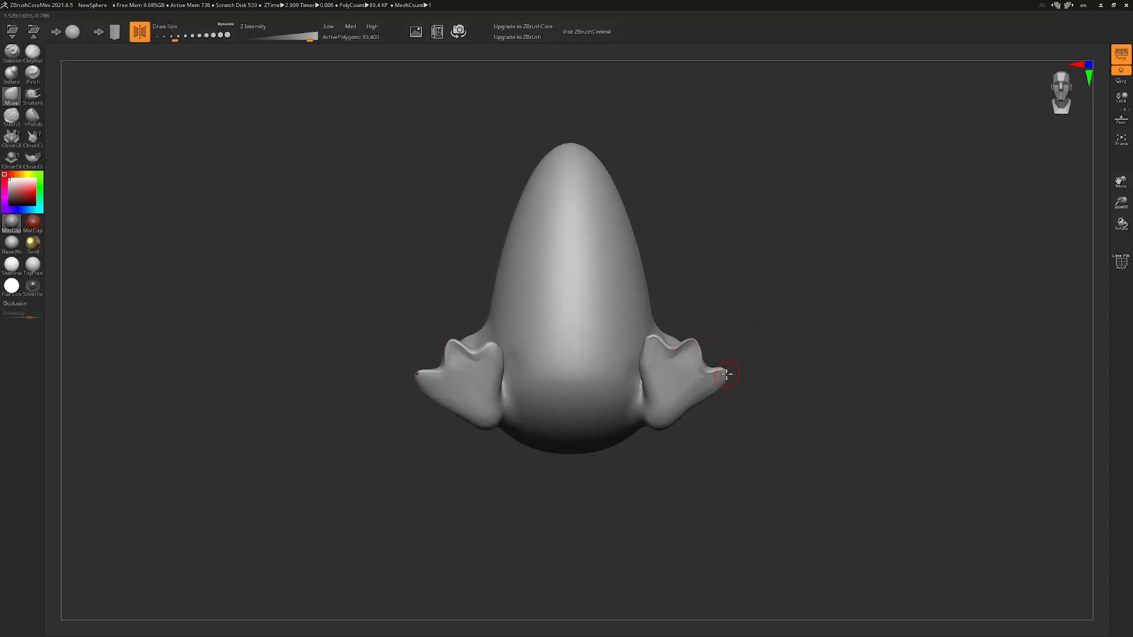
key("bracketright")
Smooth the toed feet, the ankles and the joints between the legs and body
mouse_move(756, 422)
left_mouse_down()
mouse_move(771, 432)
mouse_move(743, 425)
mouse_move(822, 397)
left_mouse_up()
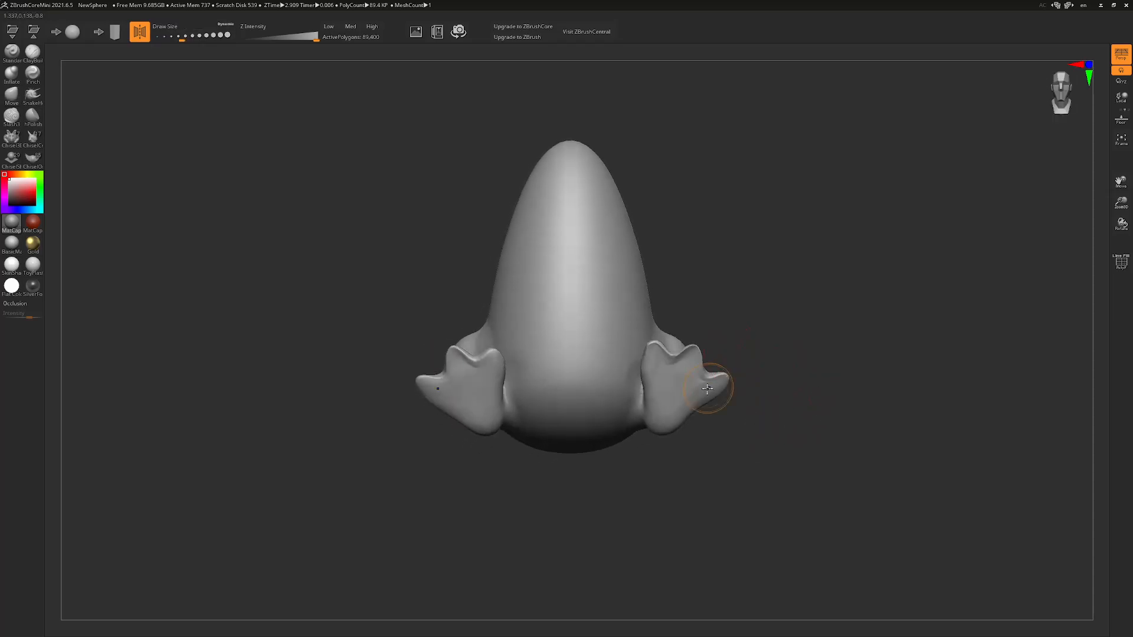
left_click_drag(569, 473, 661, 520)
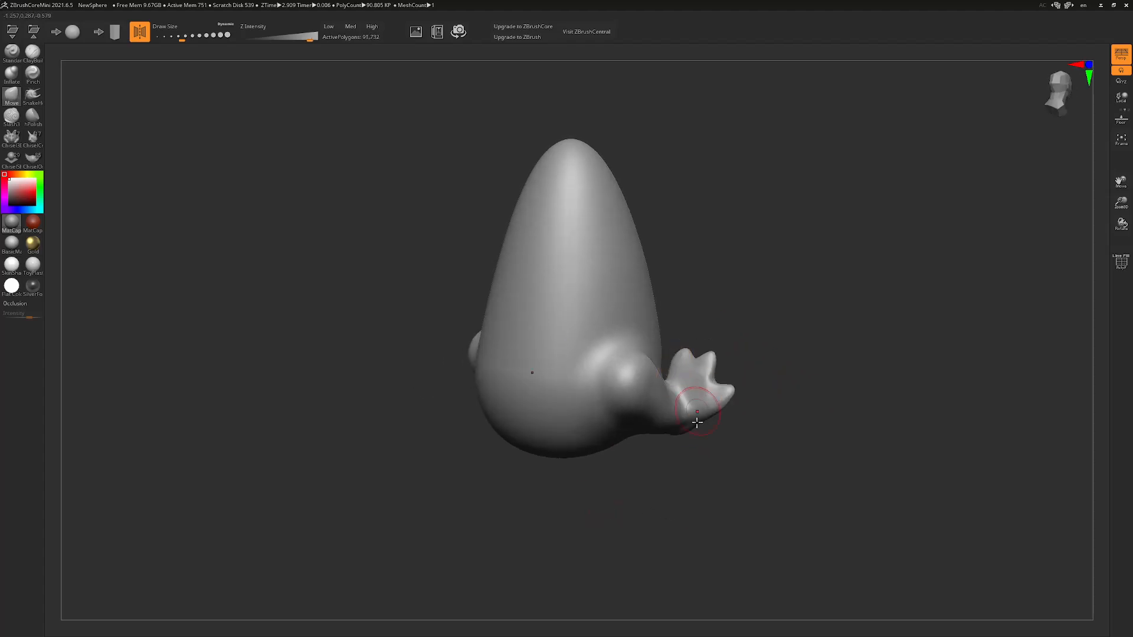
left_click_drag(688, 477, 713, 482)
left_click_drag(626, 481, 676, 482)
left_click_drag(543, 480, 608, 487)
left_click_drag(679, 444, 590, 368)
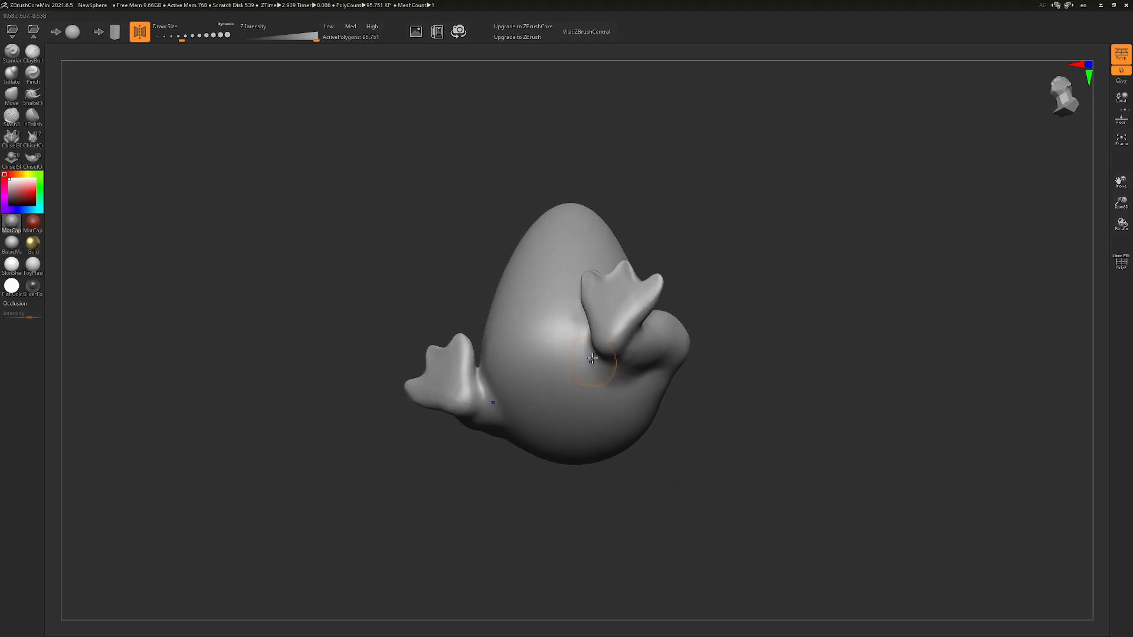
left_click_drag(752, 435, 764, 362, "shift")
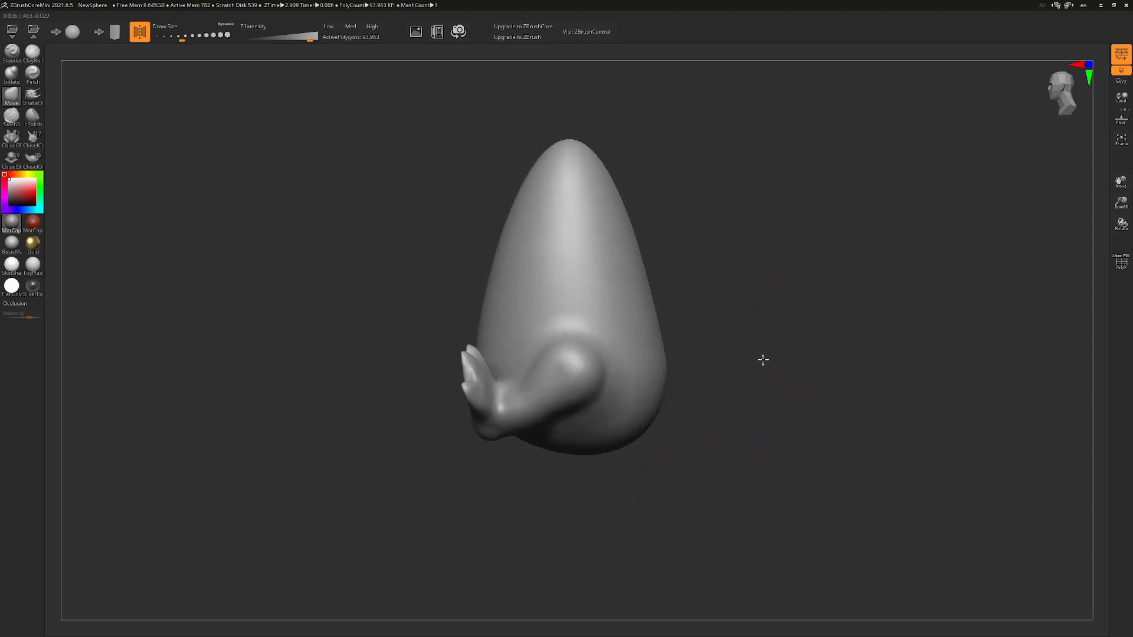
Enlarge the Move brush and refine the contours of the thighs, heels and lower legs
key("s")
left_click_drag(762, 322, 769, 324)
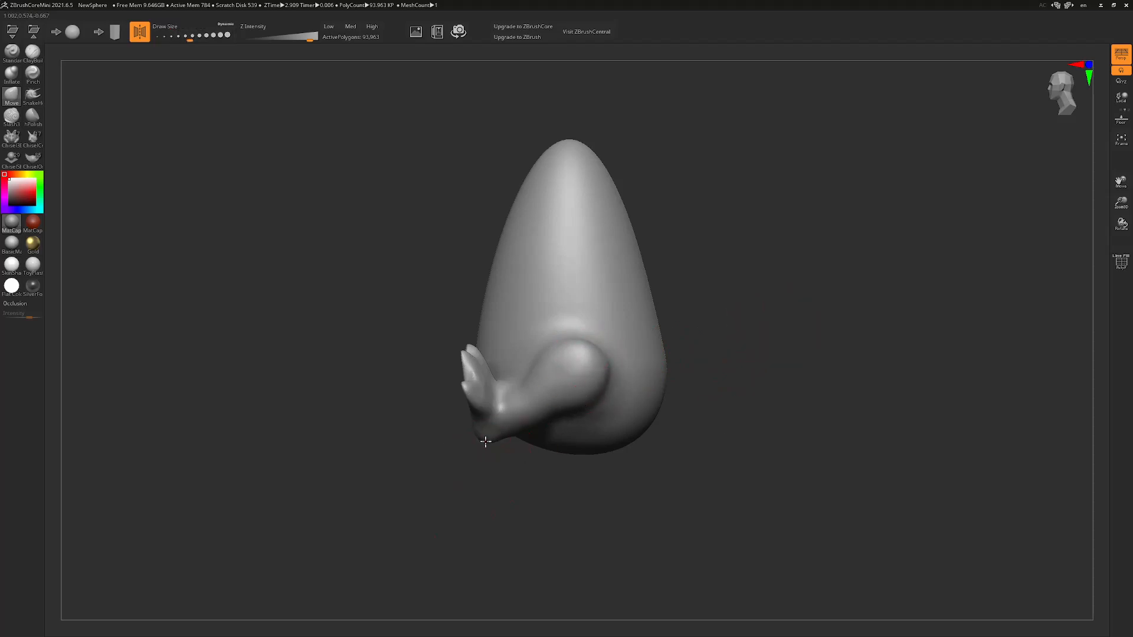
mouse_move(817, 378)
left_mouse_down()
mouse_move(777, 397)
mouse_move(824, 408)
left_mouse_up()
left_click_drag(525, 467, 526, 456)
mouse_move(817, 404)
left_mouse_down()
mouse_move(767, 392)
mouse_move(792, 387)
mouse_move(832, 263)
left_mouse_up()
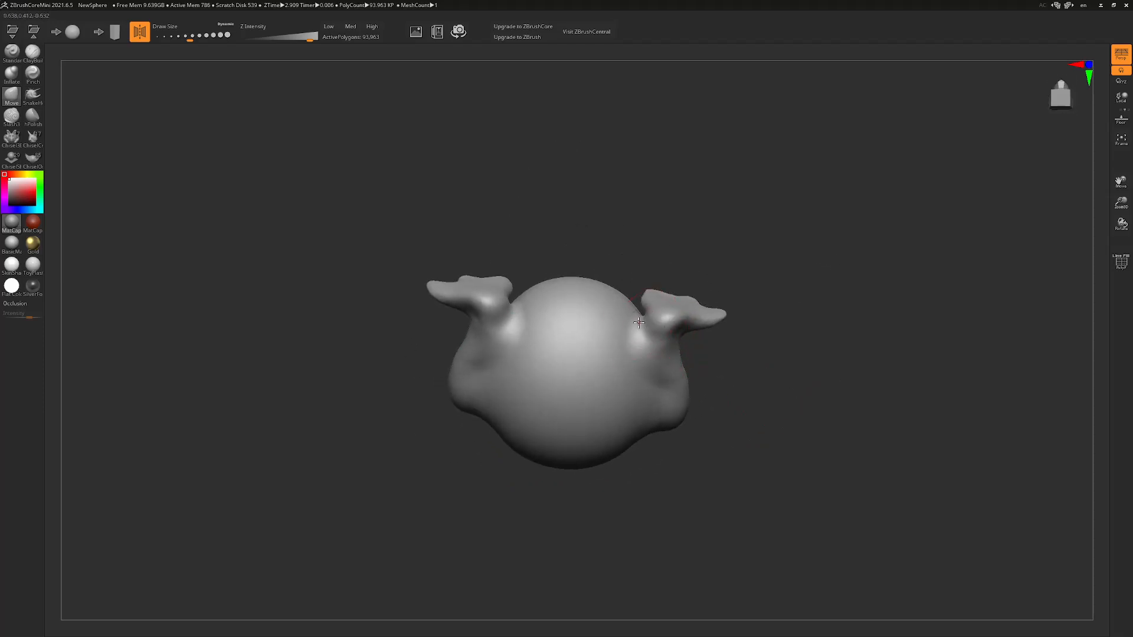
left_click_drag(758, 381, 737, 472)
left_click_drag(748, 402, 791, 414)
mouse_move(797, 306)
left_mouse_down()
mouse_move(780, 364)
mouse_move(782, 326)
left_mouse_up()
Enlarge the Move brush further and reshape the sides and front of the upper body
key("s")
left_click_drag(736, 294, 748, 295)
mouse_move(754, 314)
left_mouse_down()
mouse_move(679, 336)
mouse_move(675, 296)
mouse_move(596, 222)
mouse_move(614, 203)
mouse_move(802, 301)
mouse_move(751, 316)
mouse_move(710, 386)
left_mouse_up()
left_click_drag(628, 412, 614, 411)
left_click_drag(561, 440, 562, 461)
left_click_drag(561, 391, 559, 357)
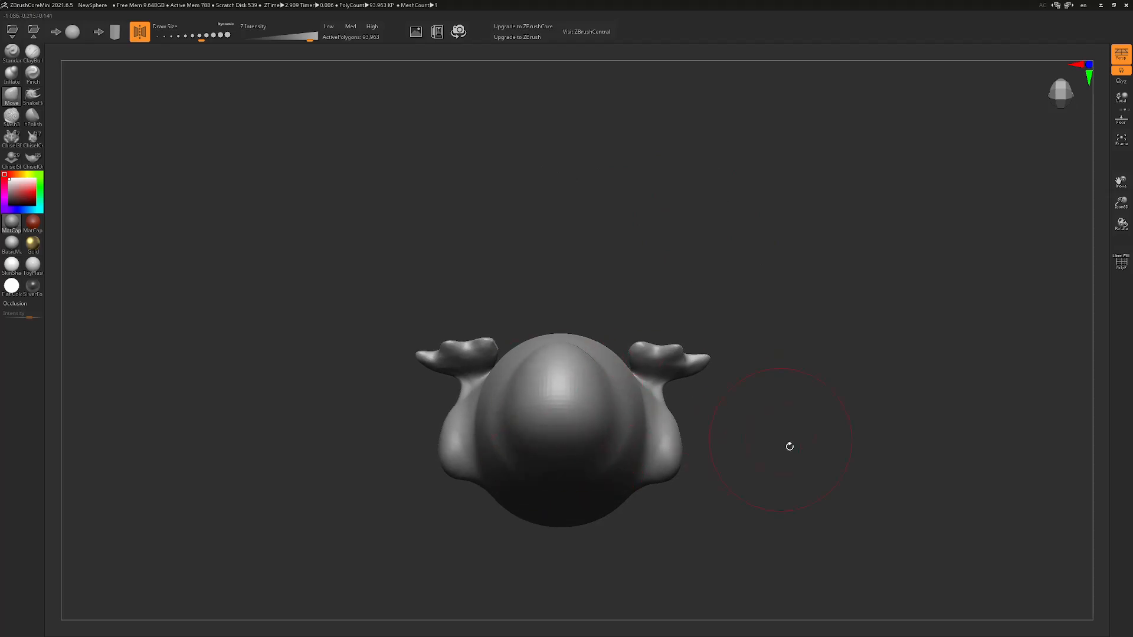
Push the top of the body forward in side view and indent the throat to form a rounded head
left_click_drag(741, 423, 844, 352)
key("space")
left_click_drag(463, 304, 502, 308)
left_click_drag(730, 312, 719, 313)
left_click_drag(471, 374, 475, 373)
left_click_drag(495, 331, 446, 354)
key("s")
key("s")
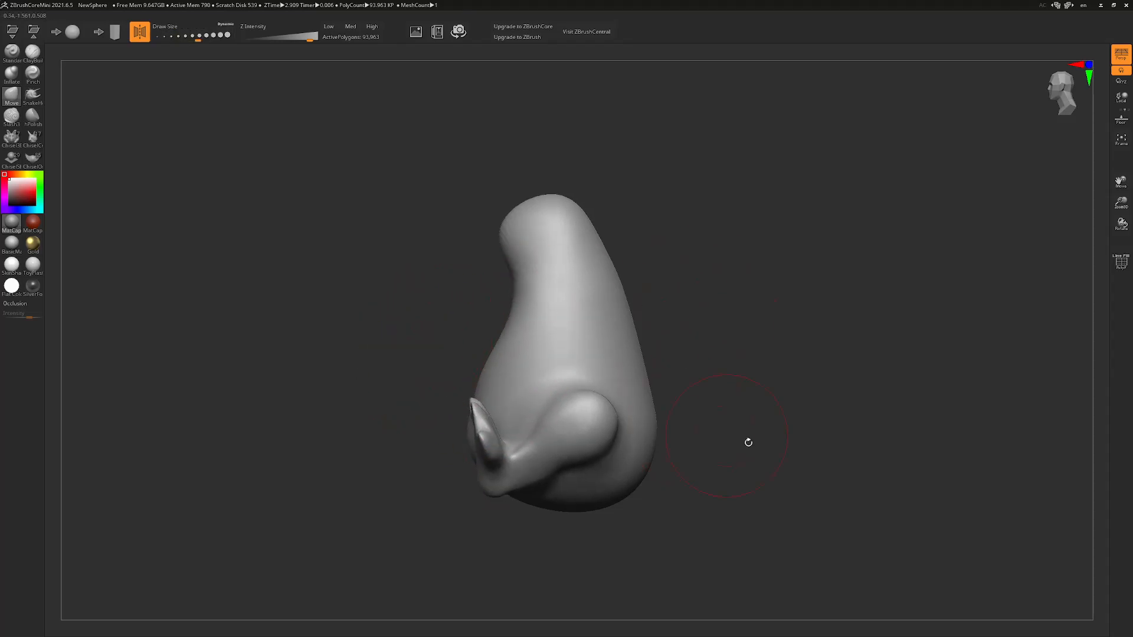
Adjust the brush size and reshape the front of the head and throat with the Move brush
left_click_drag(746, 443, 741, 338, "shift")
key("s")
left_click_drag(563, 255, 578, 255)
left_click_drag(568, 332, 561, 294)
key("s")
left_click_drag(565, 254, 555, 254)
mouse_move(558, 295)
left_mouse_down()
mouse_move(567, 240)
mouse_move(840, 409)
mouse_move(850, 381)
mouse_move(880, 377)
mouse_move(874, 370)
left_mouse_up()
Resize the Move brush and pull the sides of the neck and upper body inward
key("s")
key("s")
left_click_drag(756, 242, 774, 243)
left_click_drag(626, 304, 617, 299)
left_click_drag(756, 248, 610, 255)
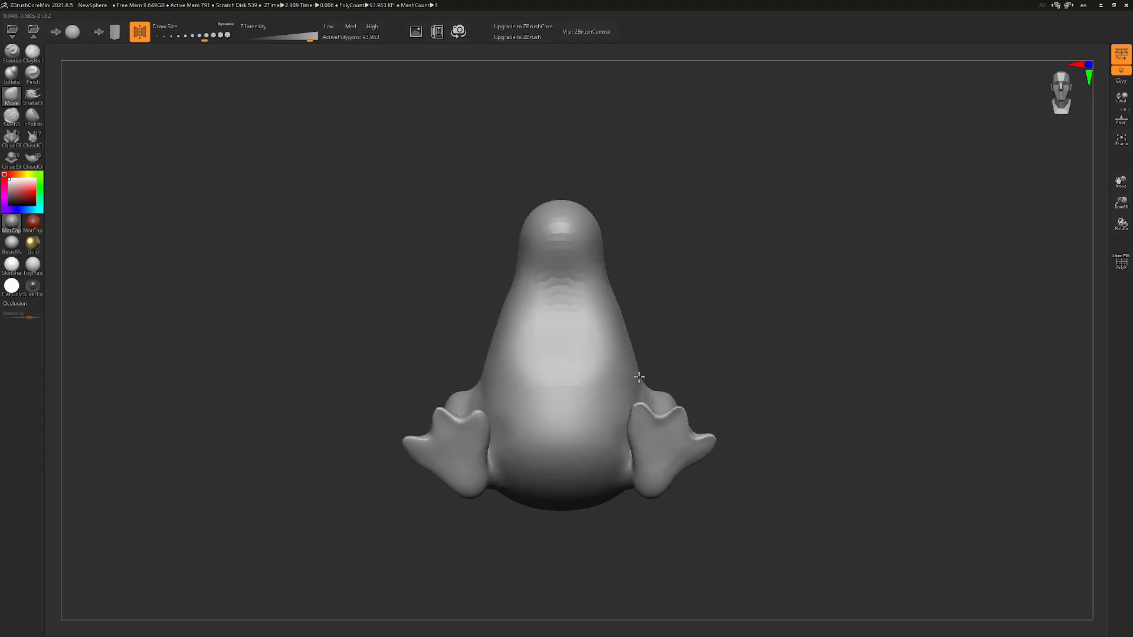
Pull the lower back out into a pointed tail and refine its tip, upper slope and underside
left_click_drag(683, 372, 696, 241)
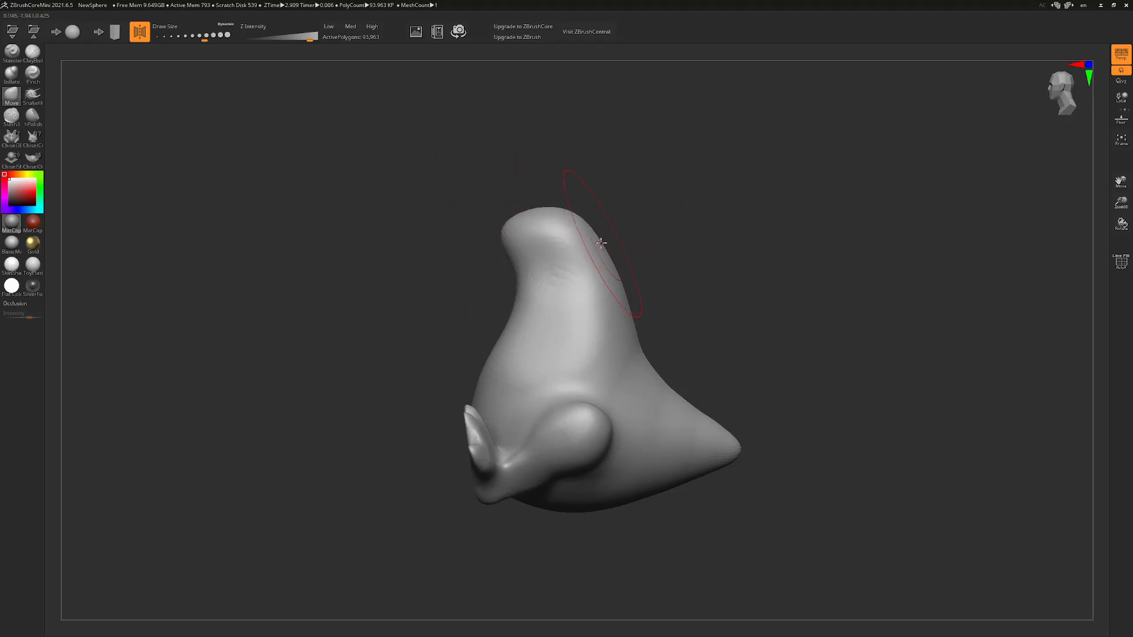
left_click_drag(569, 512, 576, 506)
key("s")
left_click(597, 524)
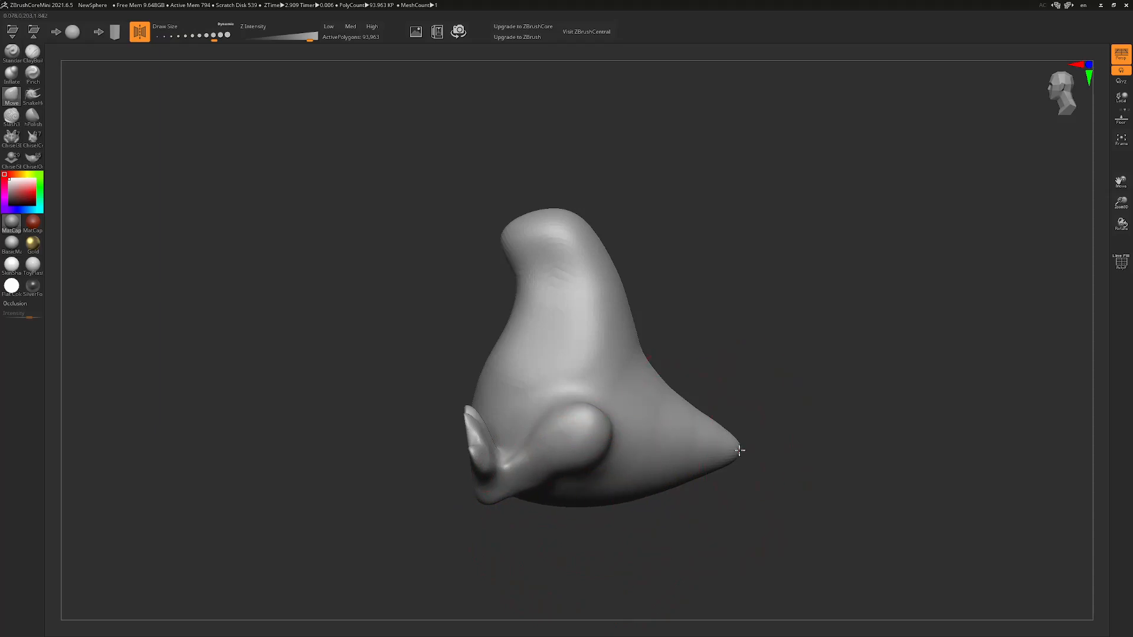
left_click_drag(739, 450, 749, 447)
left_click_drag(777, 408, 785, 407)
left_click_drag(704, 408, 701, 412)
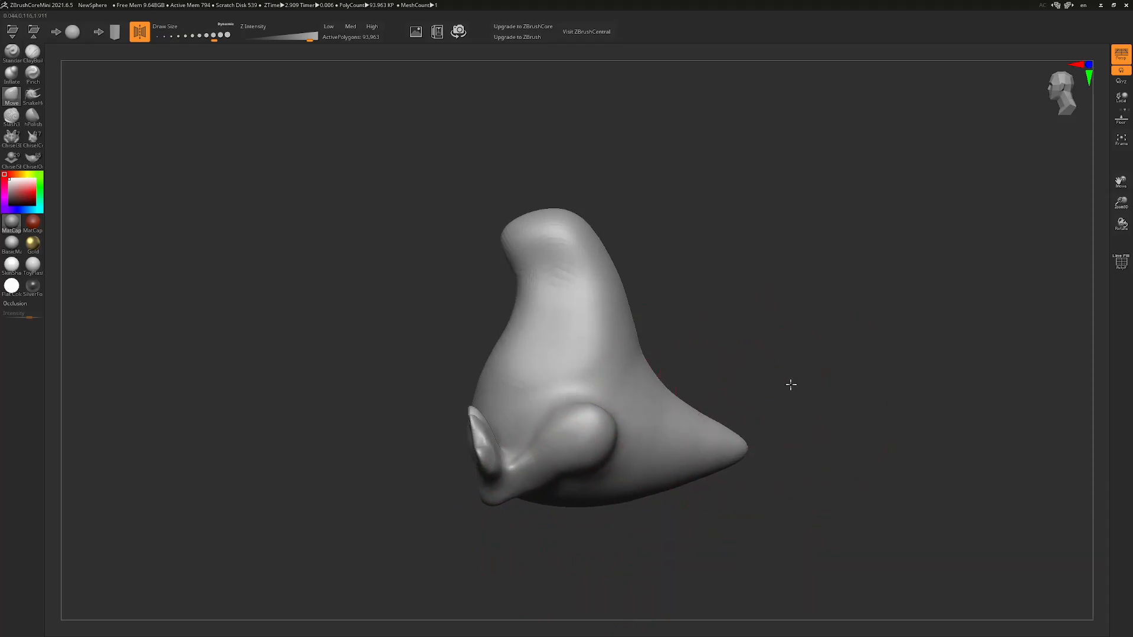
Push the front of the belly slightly inward with the Move brush
left_click_drag(790, 386, 797, 386)
left_click_drag(481, 371, 493, 368)
mouse_move(394, 404)
left_mouse_down()
mouse_move(489, 397)
mouse_move(499, 463)
left_mouse_up()
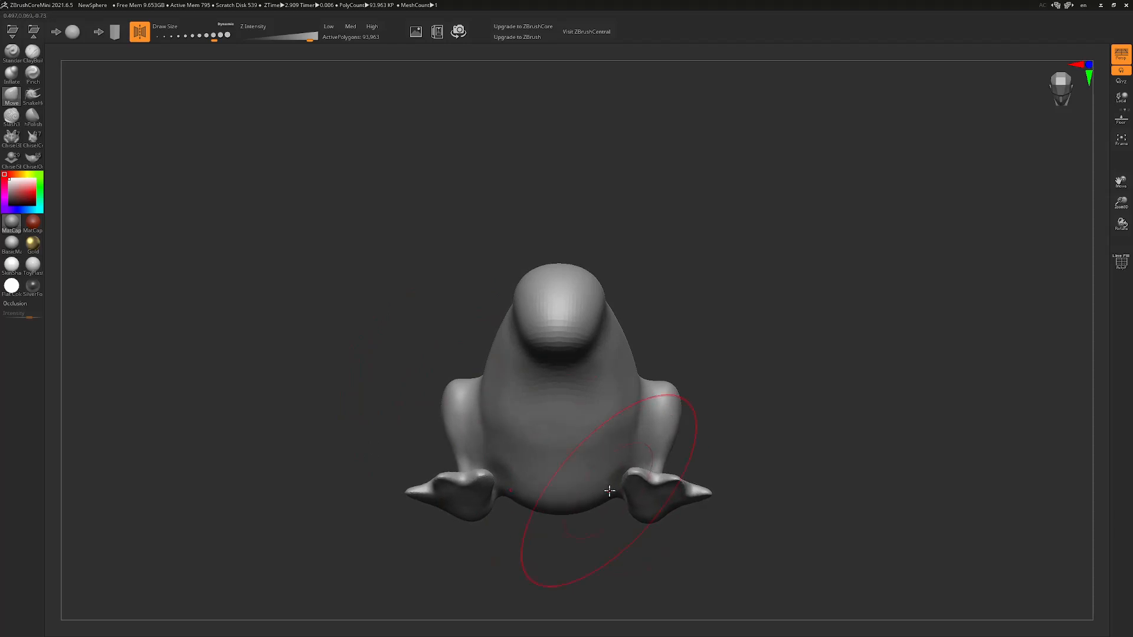
Resize the brush and smooth the neck, the front of the body and the sides of the upper body
mouse_move(653, 505)
left_mouse_down()
mouse_move(751, 349)
mouse_move(726, 358)
mouse_move(752, 367)
left_mouse_up()
key("s")
left_click_drag(764, 319, 739, 321)
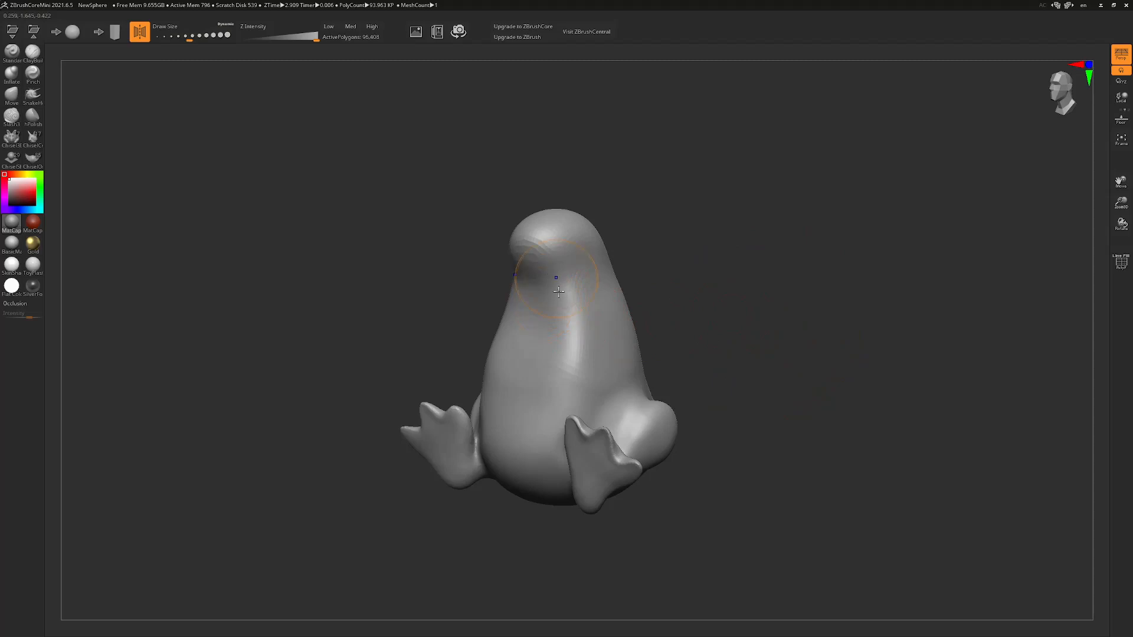
left_click_drag(629, 358, 578, 282)
mouse_move(723, 250)
left_mouse_down()
mouse_move(804, 316)
mouse_move(830, 322)
left_mouse_up()
mouse_move(567, 337)
left_mouse_down("shift")
mouse_move(567, 370)
mouse_move(570, 342)
left_mouse_up("shift")
mouse_move(818, 307)
left_mouse_down()
mouse_move(720, 248)
mouse_move(679, 266)
left_mouse_up()
left_click_drag(540, 248, 565, 278, "shift")
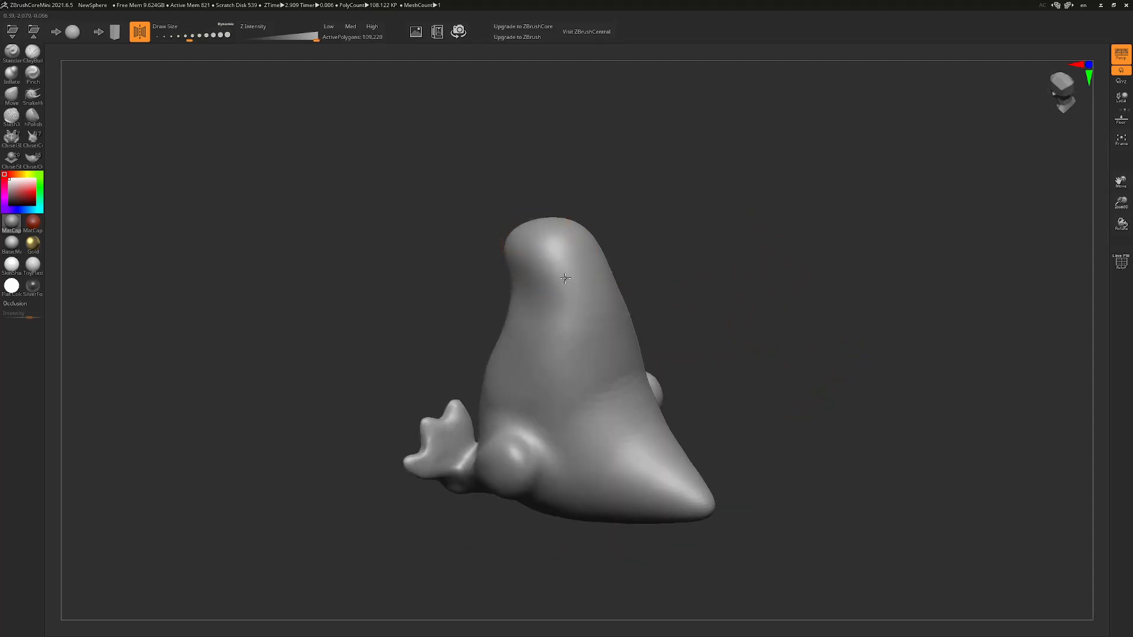
Smooth the area around the thighs and tail base and touch up the inner edges of the feet
left_click_drag(701, 452, 556, 439)
left_click_drag(793, 353, 633, 311)
left_click_drag(755, 294, 769, 295)
left_click_drag(594, 445, 590, 422, "shift")
left_click_drag(767, 290, 534, 246)
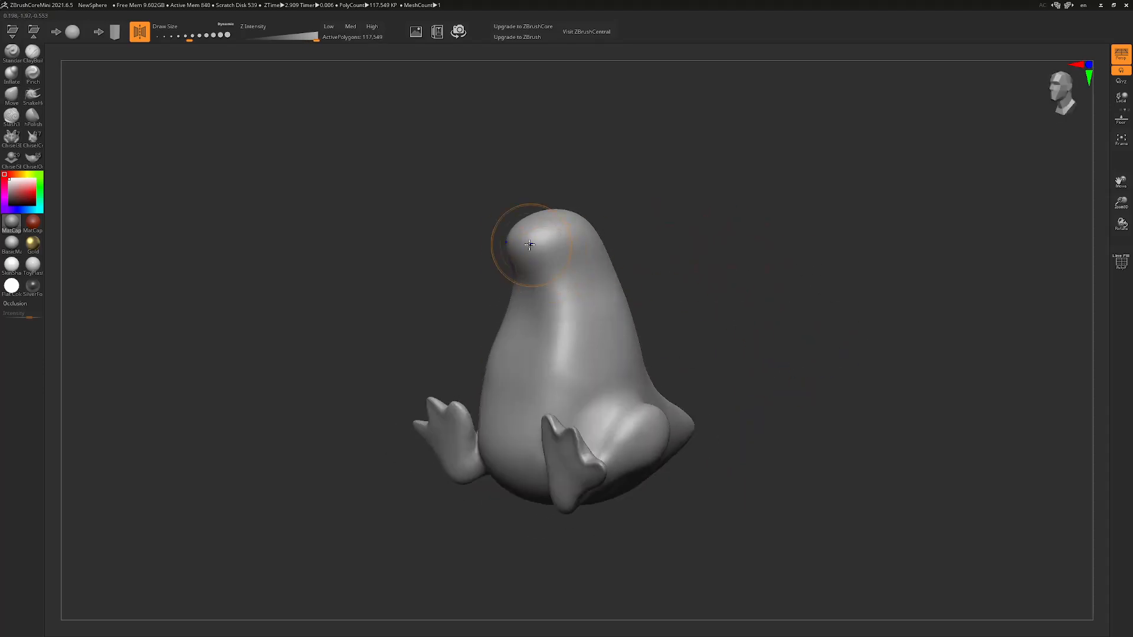
left_click_drag(749, 284, 697, 283)
left_click_drag(469, 442, 460, 443)
left_click_drag(746, 287, 809, 284)
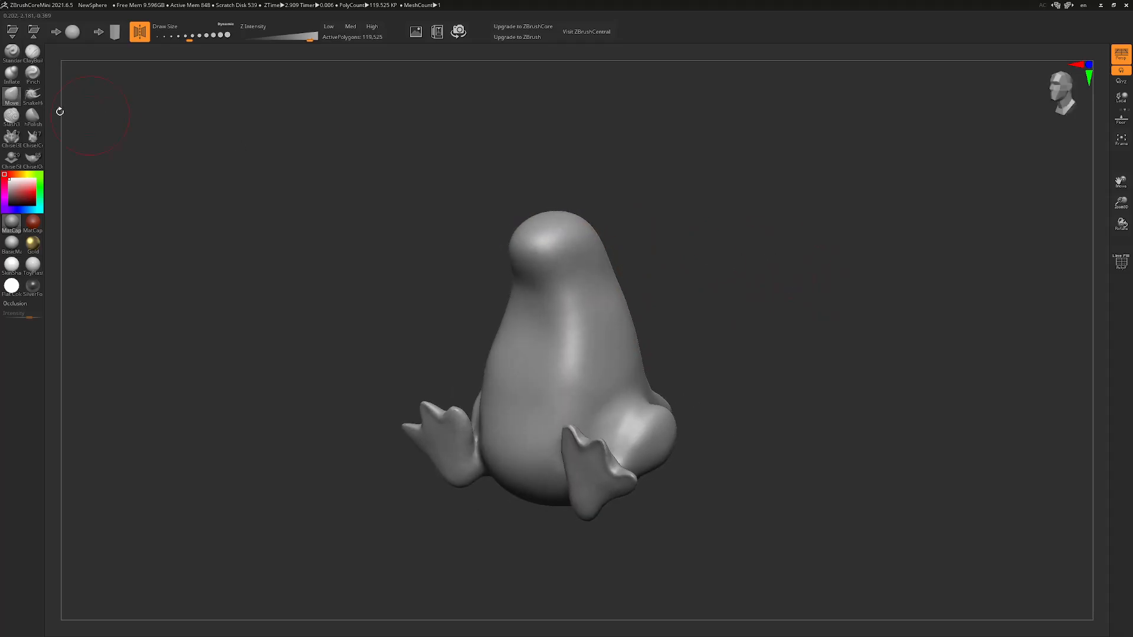
Pull a pair of short arms out of the upper body's sides with a resized SnakeHook brush
left_click(33, 96)
key("s")
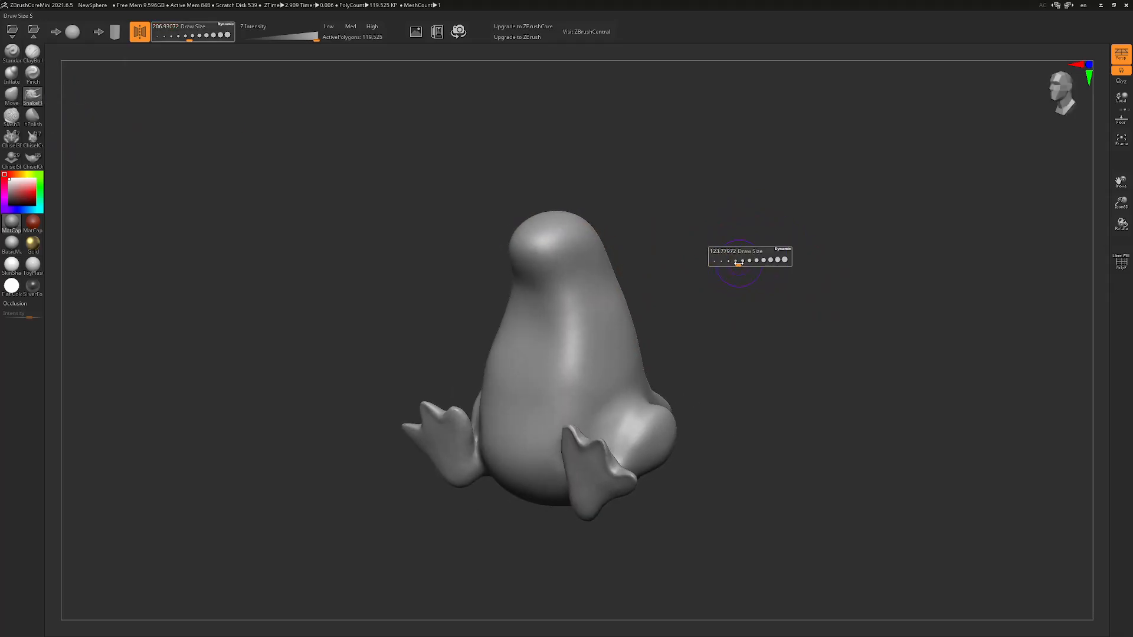
right_click_drag(697, 316, 695, 314)
mouse_move(609, 294)
right_mouse_down()
mouse_move(589, 294)
mouse_move(708, 285)
mouse_move(615, 304)
right_mouse_up()
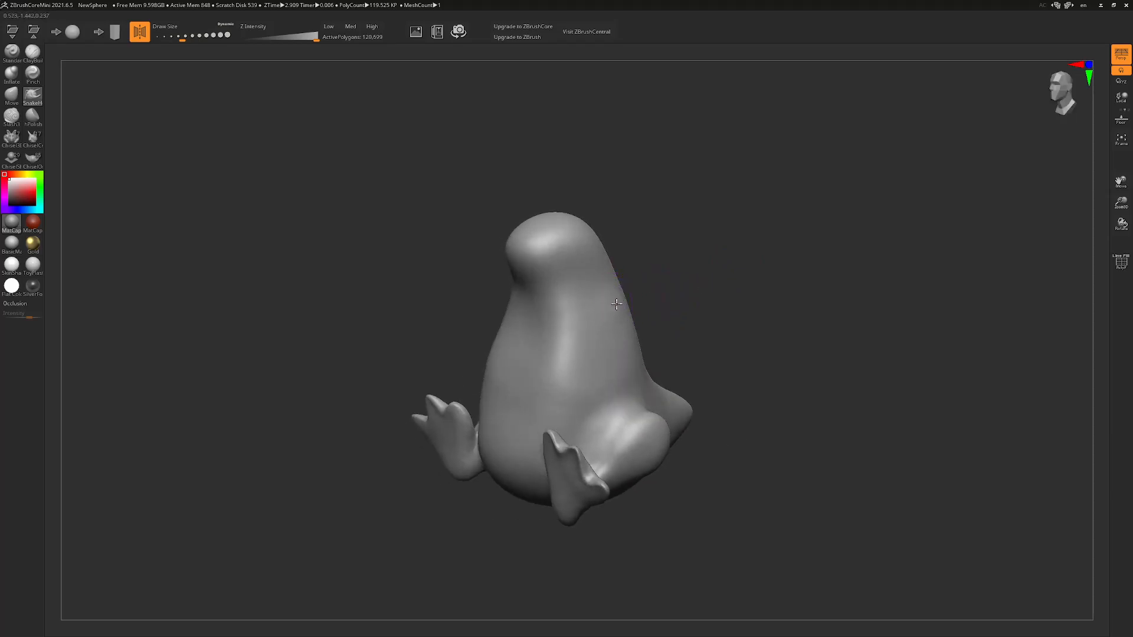
left_click_drag(642, 344, 642, 351)
left_click_drag(725, 317, 696, 321)
left_click_drag(580, 358, 560, 375)
mouse_move(738, 297)
left_mouse_down()
mouse_move(791, 291)
mouse_move(553, 370)
mouse_move(559, 381)
left_mouse_up()
mouse_move(706, 314)
left_mouse_down()
mouse_move(783, 294)
mouse_move(690, 301)
left_mouse_up()
Thicken the short arms with a resized Inflate brush
left_click(12, 72)
key("s")
left_click_drag(669, 270, 674, 270)
mouse_move(696, 307)
left_mouse_down()
mouse_move(573, 319)
mouse_move(540, 361)
left_mouse_up()
mouse_move(460, 357)
left_mouse_down()
mouse_move(807, 293)
mouse_move(632, 318)
left_mouse_up()
left_click_drag(698, 299, 676, 320)
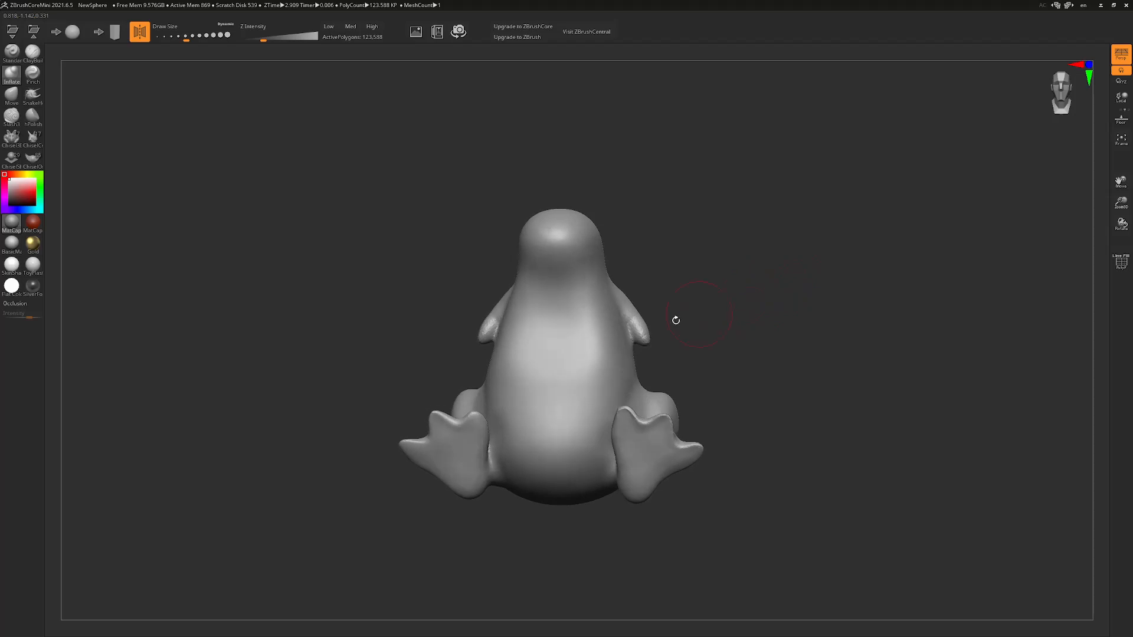
Lengthen the arms and bring their ends down and forward with the SnakeHook brush
left_click(35, 97)
left_click_drag(631, 340, 636, 335)
left_click_drag(714, 313, 672, 319)
left_click_drag(587, 343, 577, 359)
left_click_drag(696, 309, 748, 296)
left_click_drag(715, 308, 697, 309)
right_click_drag(704, 325, 745, 331, "ctrl")
left_click_drag(619, 337, 641, 332)
left_click_drag(696, 308, 786, 285)
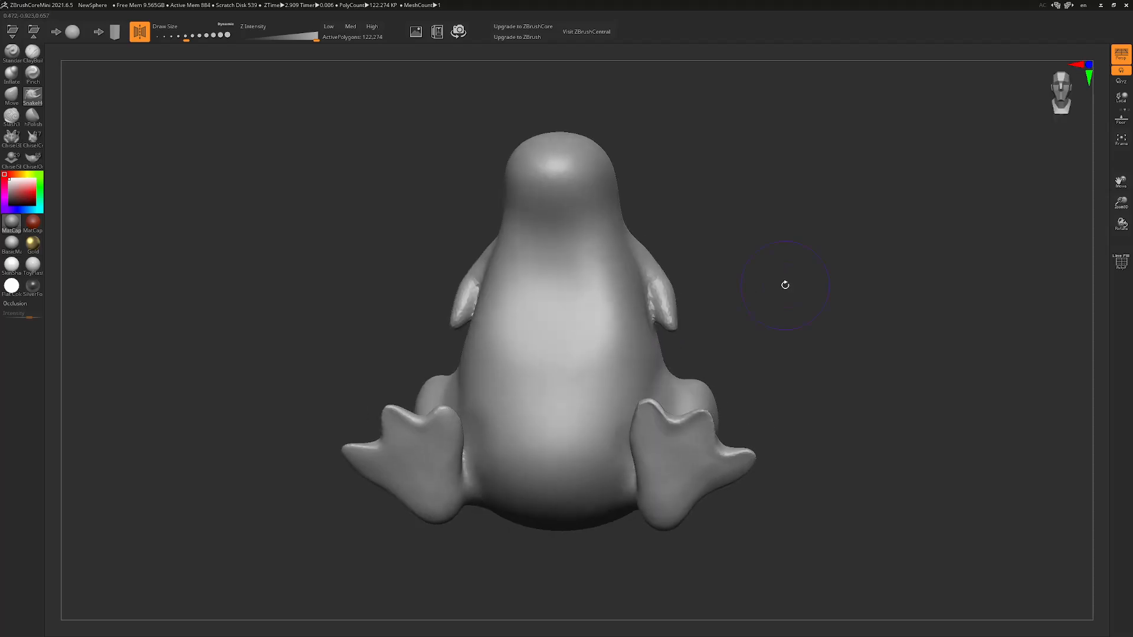
Inflate the ends of the arms into rounded hands with a smaller Inflate brush
left_click(8, 80)
key("s")
mouse_move(706, 320)
left_mouse_down()
mouse_move(694, 309)
mouse_move(703, 331)
mouse_move(531, 310)
left_mouse_up()
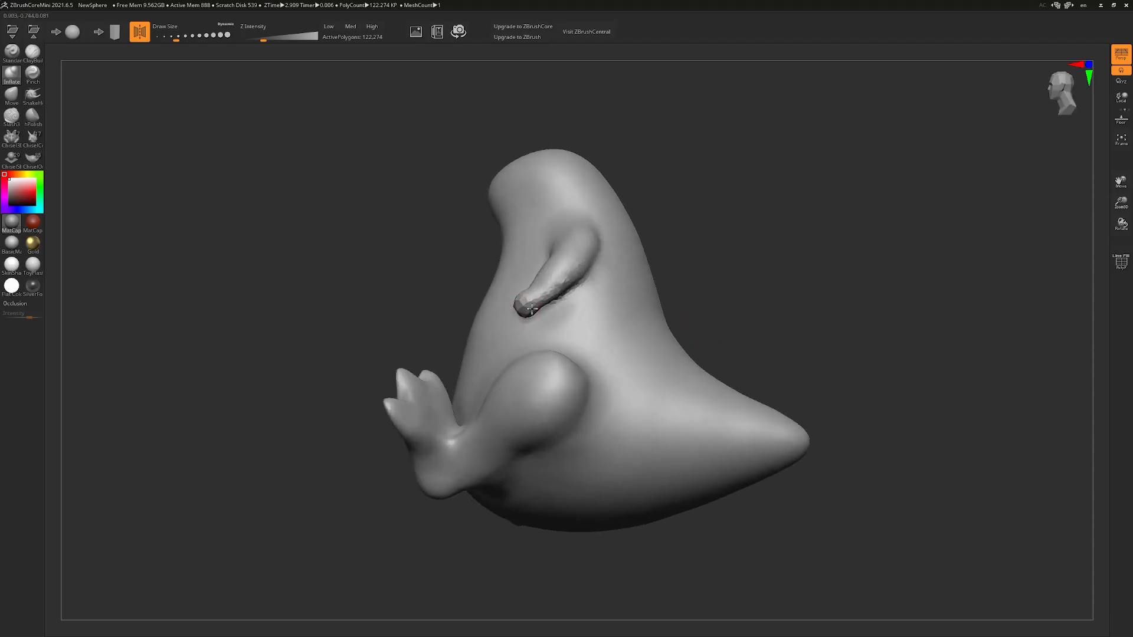
left_click_drag(687, 322, 735, 291)
mouse_move(694, 330)
left_mouse_down()
mouse_move(735, 333)
mouse_move(785, 303)
mouse_move(668, 343)
mouse_move(741, 316)
mouse_move(731, 316)
mouse_move(827, 352)
mouse_move(756, 339)
left_mouse_up()
Flare the hands into flat wedges and bend the arms backward at the elbows with the Move brush
left_click(11, 93)
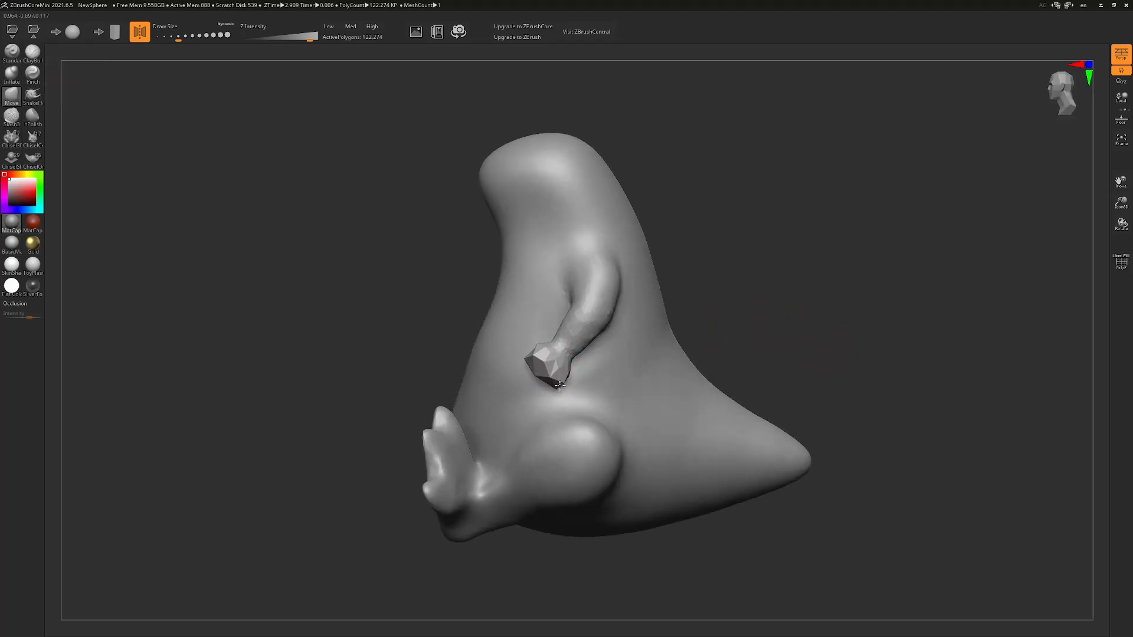
left_click_drag(533, 360, 515, 373)
left_click_drag(754, 334, 785, 333)
left_click_drag(630, 336, 636, 343)
mouse_move(806, 328)
left_mouse_down()
mouse_move(778, 330)
mouse_move(875, 334)
mouse_move(825, 328)
left_mouse_up()
Smooth the forearms, wrists and faceted hands
left_click_drag(600, 332, 604, 325, "shift")
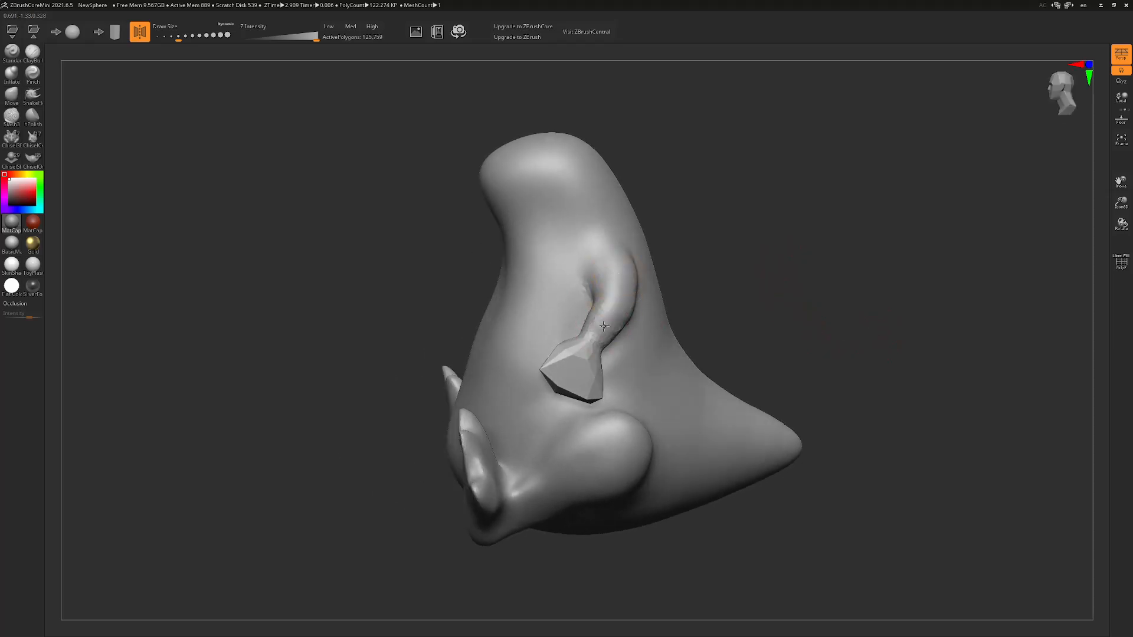
left_click_drag(793, 265, 824, 269)
mouse_move(618, 357)
left_mouse_down("shift")
mouse_move(640, 328)
mouse_move(645, 353)
left_mouse_up("shift")
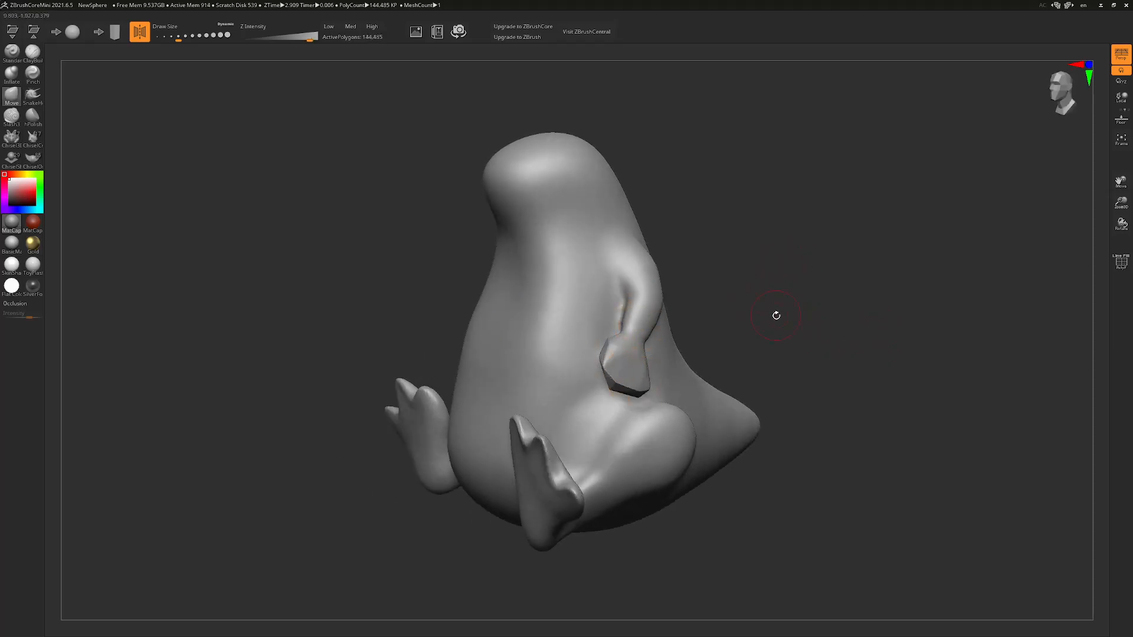
left_click_drag(777, 317, 804, 319)
left_click_drag(664, 330, 668, 348, "shift")
left_click_drag(774, 322, 798, 323, "shift")
left_click_drag(671, 344, 674, 347, "shift")
left_click_drag(790, 301, 792, 322)
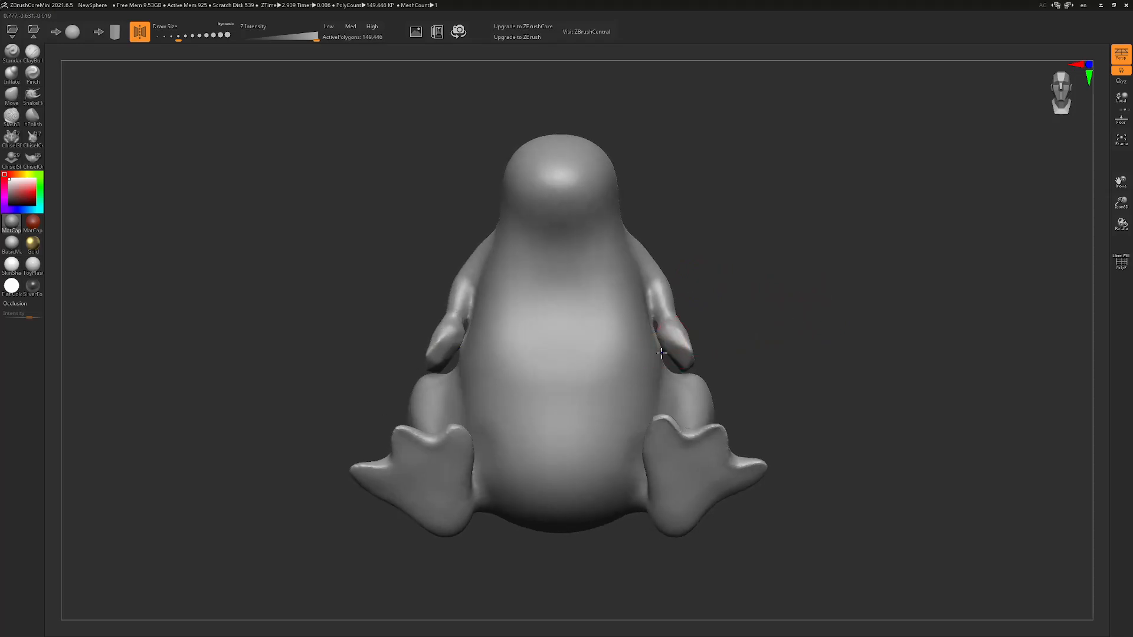
Smooth the inner sides of the arms and even out the remaining rough spots on the hands
left_click_drag(655, 306, 657, 309, "shift")
left_click_drag(806, 280, 641, 291)
left_click_drag(499, 296, 491, 293, "shift")
left_click_drag(838, 319, 747, 286)
left_click_drag(648, 335, 636, 340, "shift")
mouse_move(818, 319)
left_mouse_down()
mouse_move(771, 322)
mouse_move(822, 341)
mouse_move(729, 327)
mouse_move(685, 291)
left_mouse_up()
Resize the Move brush and pull short webbed fingers out of the edge of each hand
key("s")
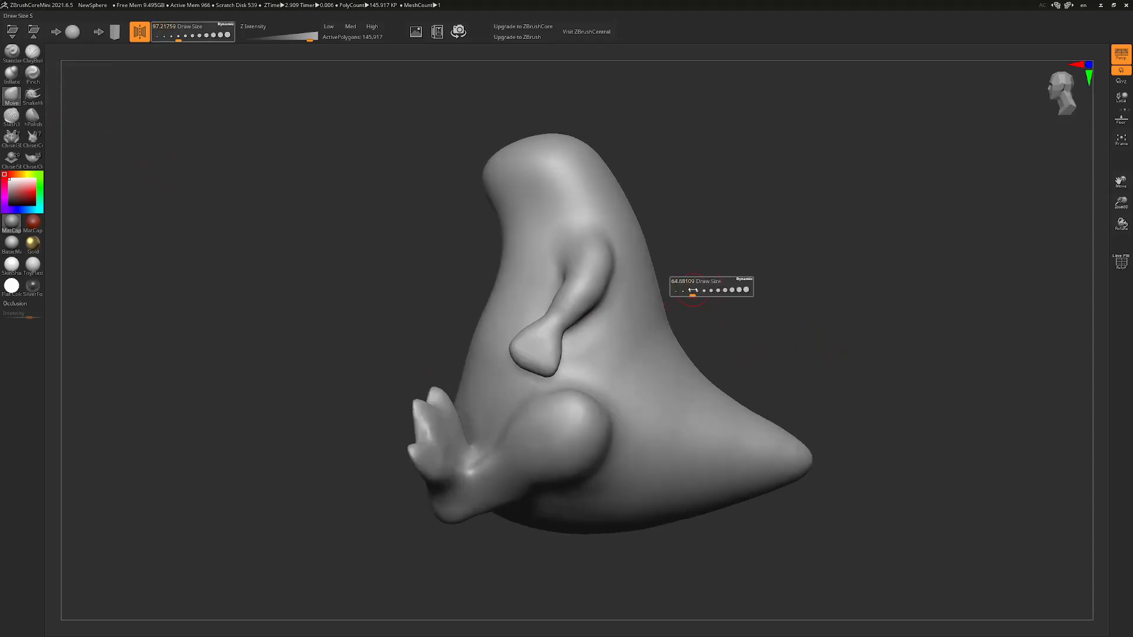
left_click_drag(514, 351, 503, 356)
mouse_move(745, 319)
left_mouse_down()
mouse_move(787, 324)
mouse_move(794, 337)
left_mouse_up()
left_click_drag(615, 382, 610, 396)
mouse_move(834, 337)
left_mouse_down()
mouse_move(812, 323)
mouse_move(800, 332)
mouse_move(855, 327)
mouse_move(827, 321)
mouse_move(815, 281)
mouse_move(686, 356)
left_mouse_up()
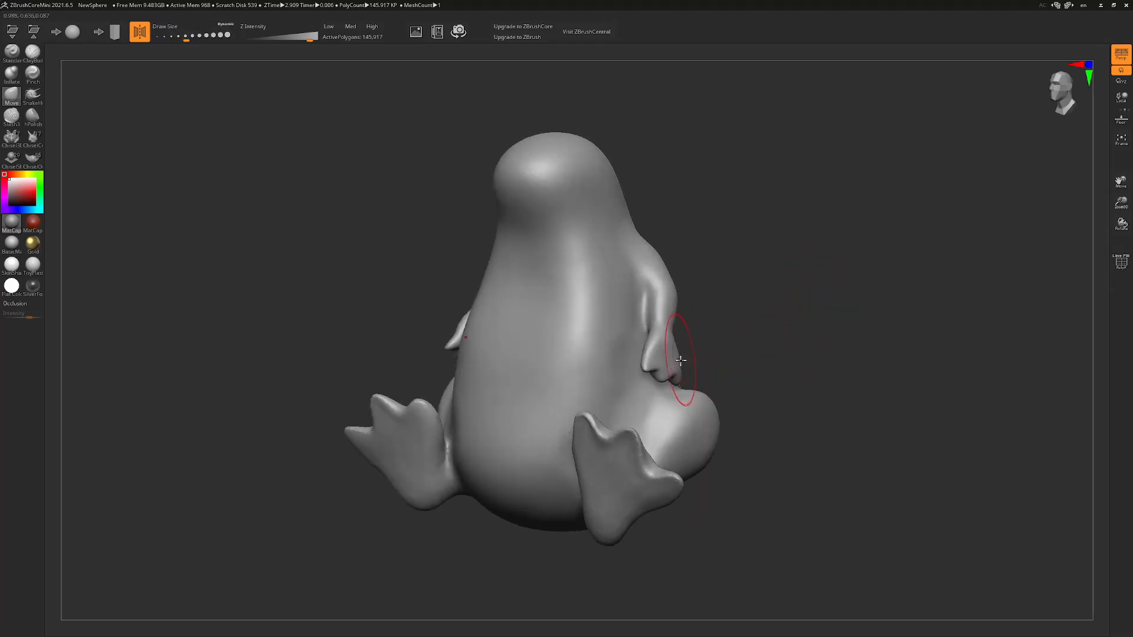
Push the shoulders and upper arms closer to the body with the Move brush, working from the front
left_click_drag(728, 324, 779, 319, "shift")
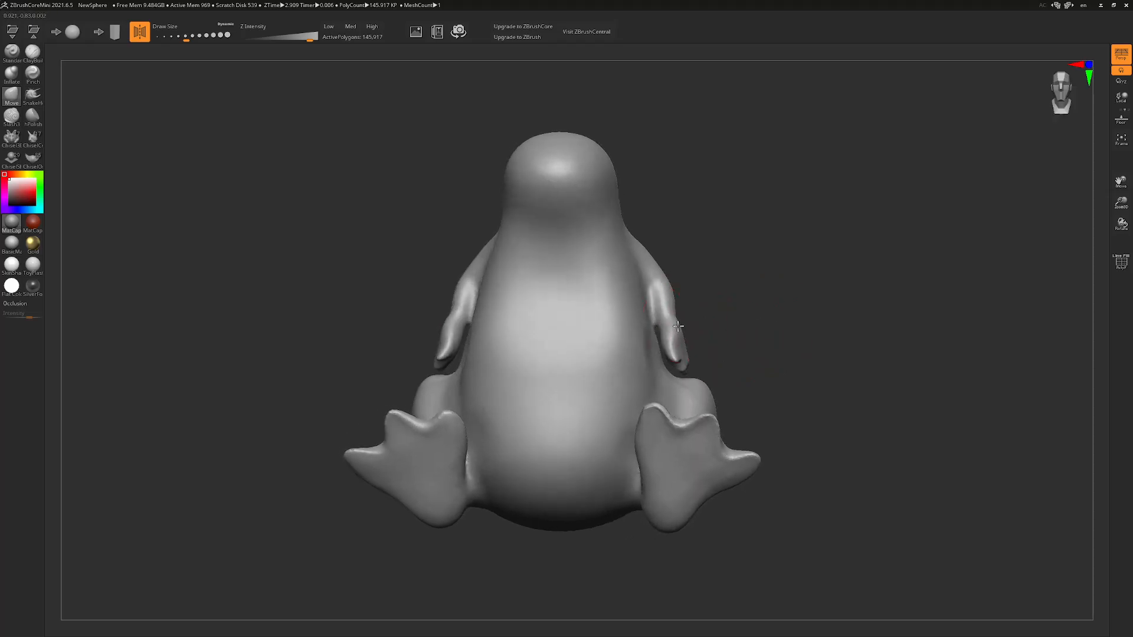
left_click_drag(655, 264, 650, 267)
left_click_drag(734, 269, 746, 262)
left_click_drag(669, 283, 662, 289)
Adjust the Move brush size and pull the front of the head out into a long beak
key("s")
mouse_move(767, 332)
left_mouse_down()
mouse_move(778, 319)
mouse_move(709, 328)
mouse_move(814, 317)
mouse_move(767, 322)
mouse_move(812, 329)
mouse_move(792, 356)
mouse_move(797, 369)
mouse_move(797, 320)
left_mouse_up()
key("s")
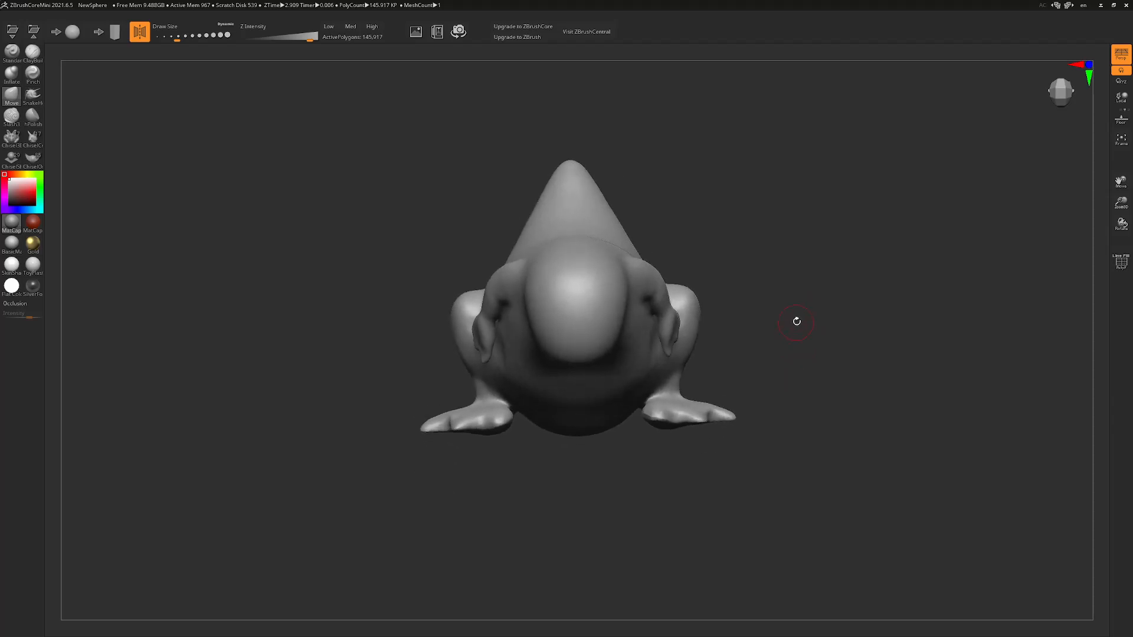
key("s")
key("s")
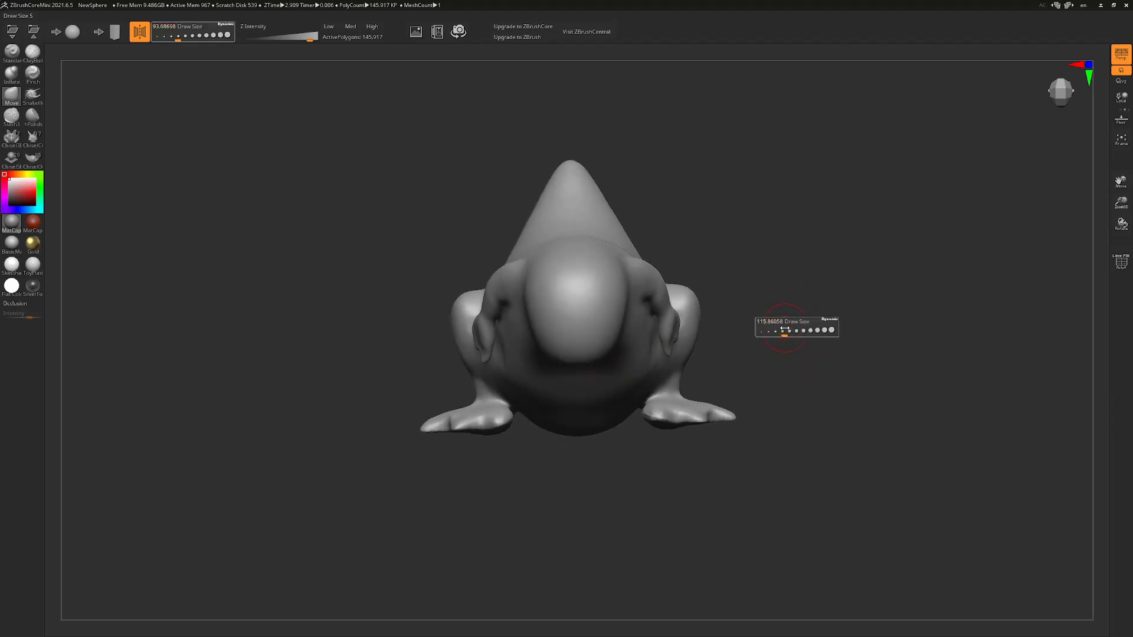
key("s")
left_click_drag(759, 294, 762, 296)
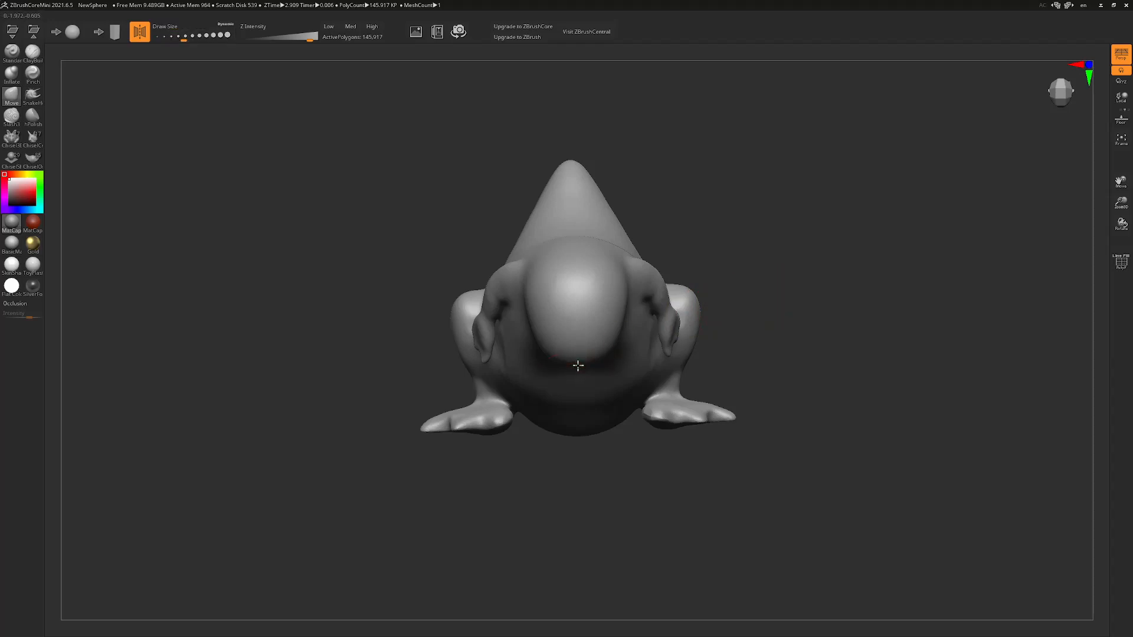
mouse_move(788, 351)
left_mouse_down()
mouse_move(832, 273)
mouse_move(786, 334)
mouse_move(793, 348)
left_mouse_up()
key("s")
left_click(764, 307)
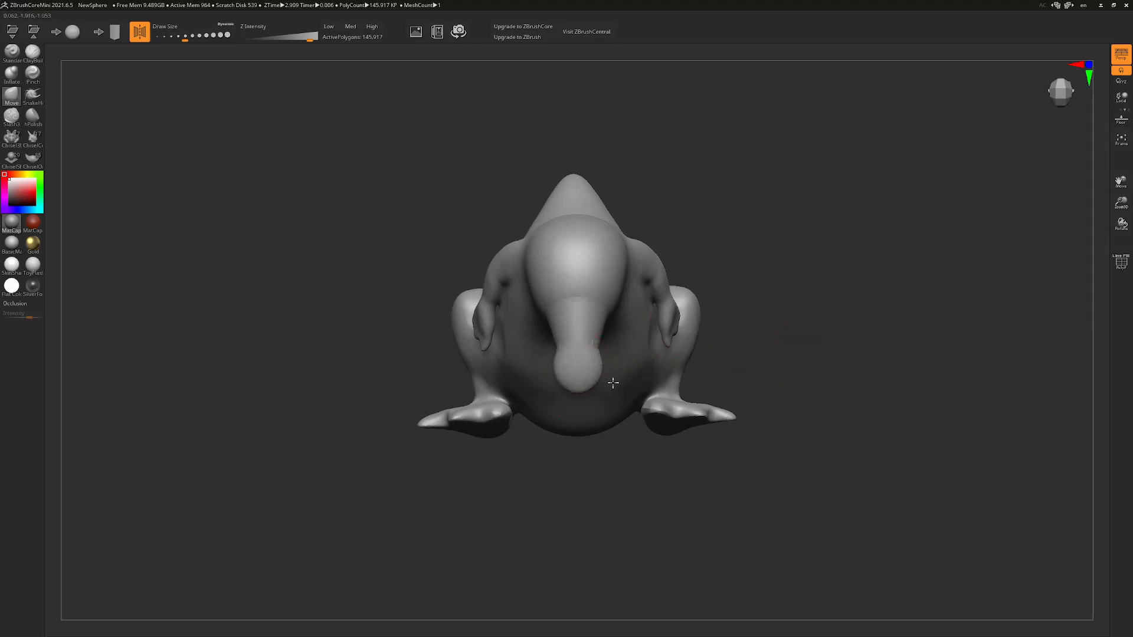
Widen the beak's tip and flatten the beak in side profile with the Move brush
left_click_drag(596, 346, 608, 347)
left_click_drag(785, 354, 596, 349)
mouse_move(767, 331)
left_mouse_down()
mouse_move(809, 254)
mouse_move(817, 280)
mouse_move(787, 351)
mouse_move(728, 342)
mouse_move(744, 311)
mouse_move(645, 265)
mouse_move(470, 233)
mouse_move(490, 194)
left_mouse_up()
key("s")
left_click(442, 264)
left_click_drag(710, 185, 702, 181)
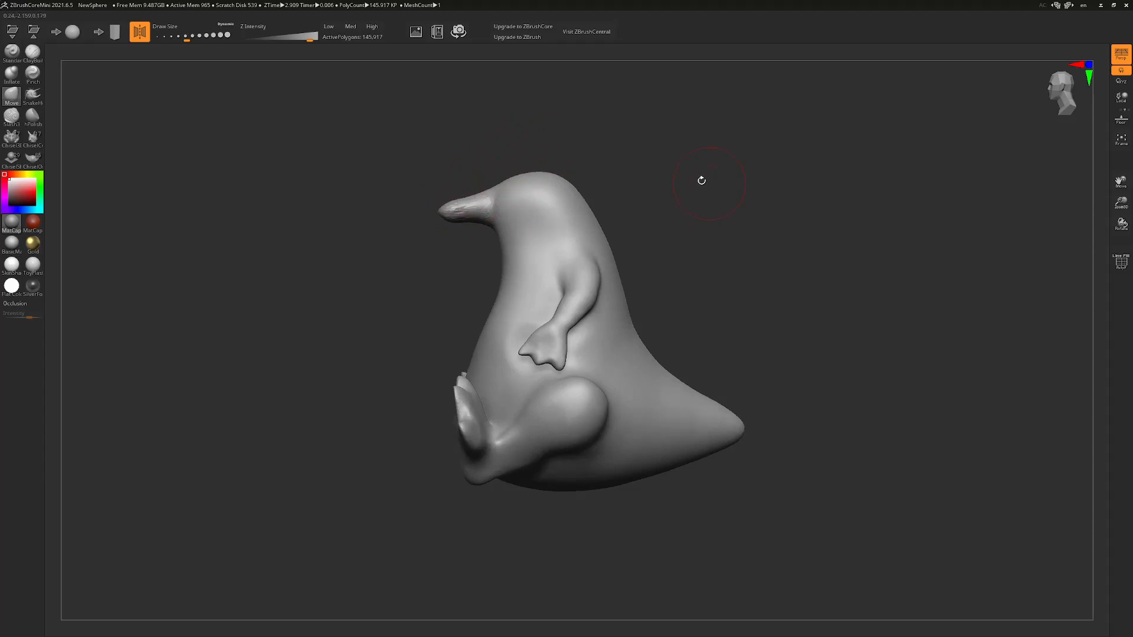
Refine the beak into a broad, flat bill with a rounded tip, adjusting the brush size
key("s")
left_click(442, 249)
right_click_drag(456, 216, 568, 216)
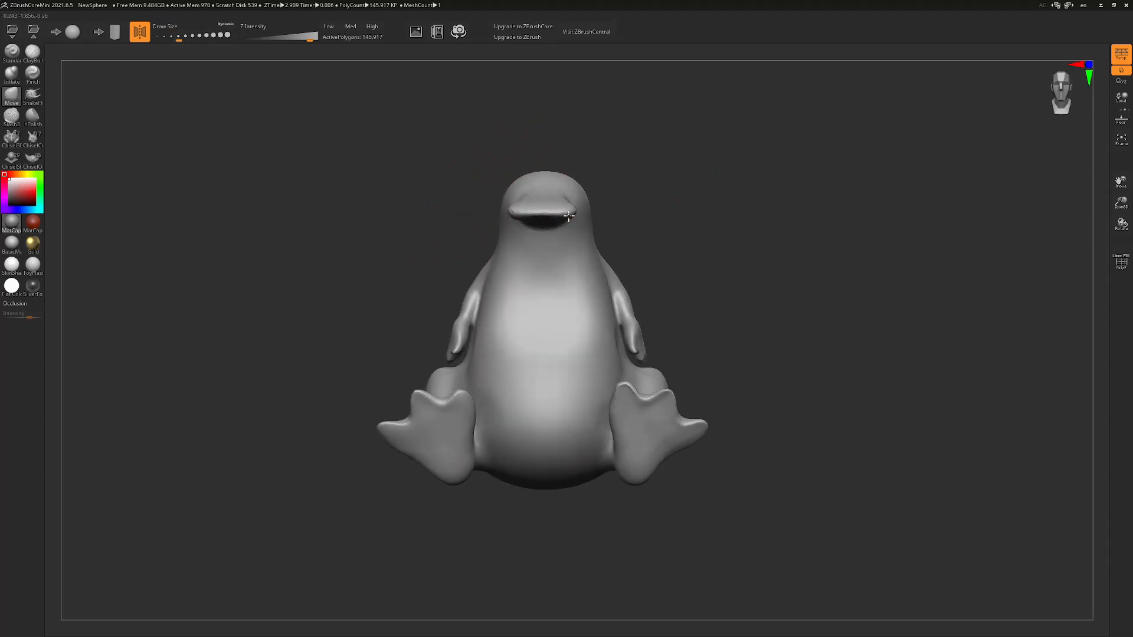
mouse_move(758, 252)
left_mouse_down()
mouse_move(706, 245)
mouse_move(714, 255)
mouse_move(708, 162)
mouse_move(677, 211)
mouse_move(397, 245)
mouse_move(673, 213)
mouse_move(704, 226)
mouse_move(752, 306)
mouse_move(759, 253)
mouse_move(784, 248)
mouse_move(716, 247)
mouse_move(753, 291)
mouse_move(763, 256)
left_mouse_up()
key("s")
left_click(689, 227)
Switch to the hPolish brush and start flattening the upper surface of the tail
left_click(32, 53)
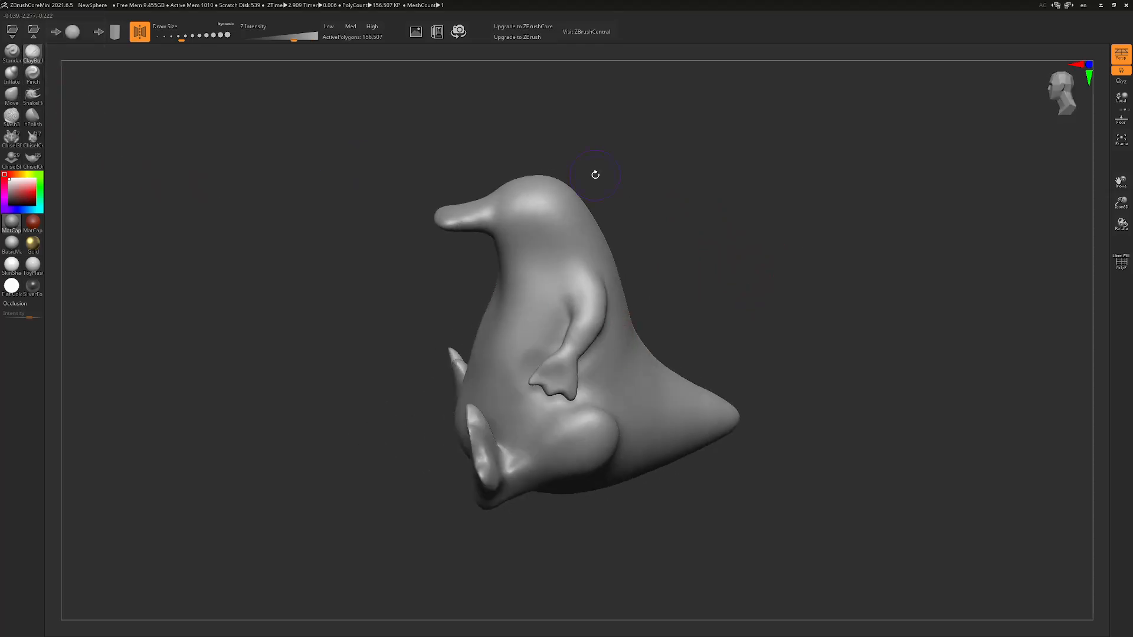
left_click_drag(714, 252, 666, 258, "shift")
left_click(33, 116)
mouse_move(759, 197)
left_mouse_down()
mouse_move(742, 334)
mouse_move(759, 331)
mouse_move(660, 367)
left_mouse_up()
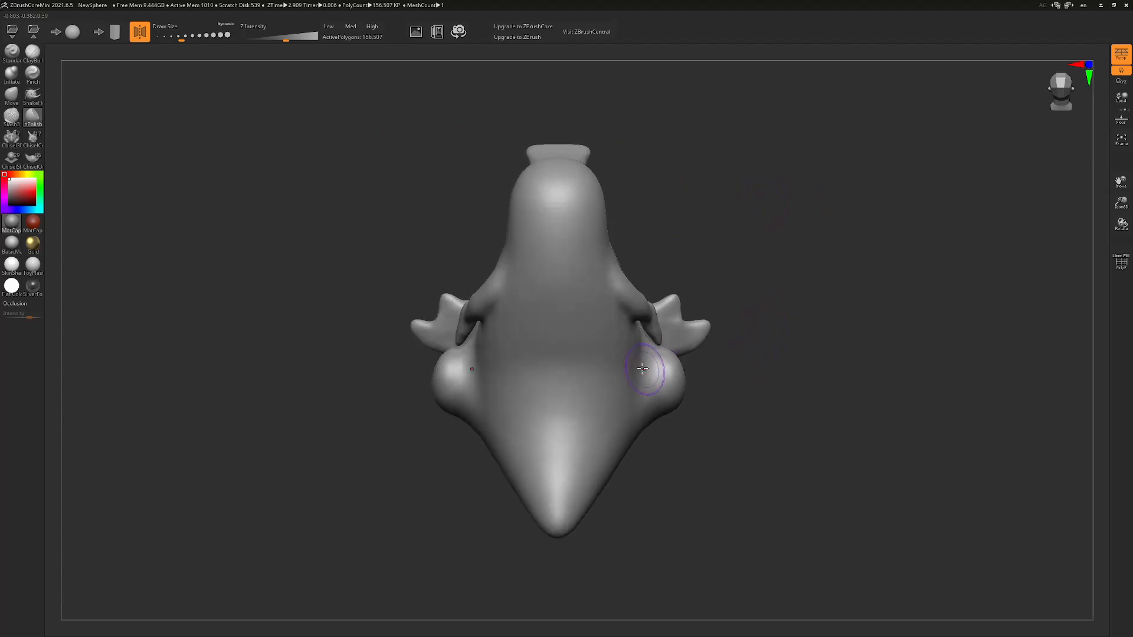
left_click_drag(756, 255, 759, 255)
left_click_drag(576, 440, 565, 481)
mouse_move(726, 354)
left_mouse_down()
mouse_move(782, 369)
mouse_move(762, 351)
left_mouse_up()
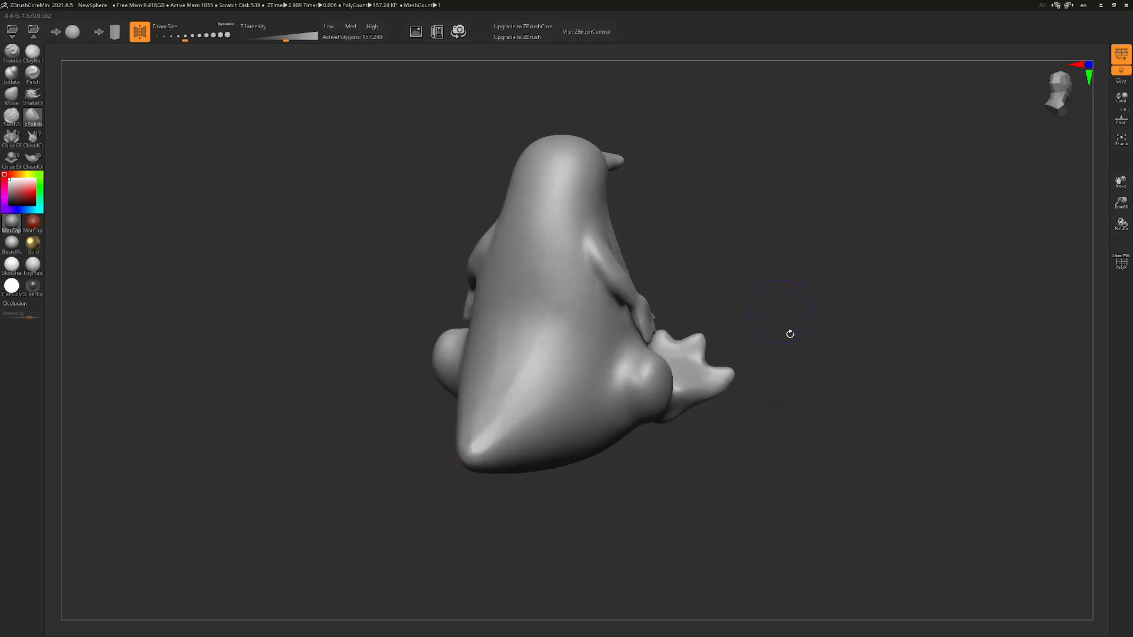
Polish the tail's top and sides into flatter planes and extend the flattening up the back
left_click_drag(791, 334, 756, 439)
left_click_drag(582, 435, 574, 433)
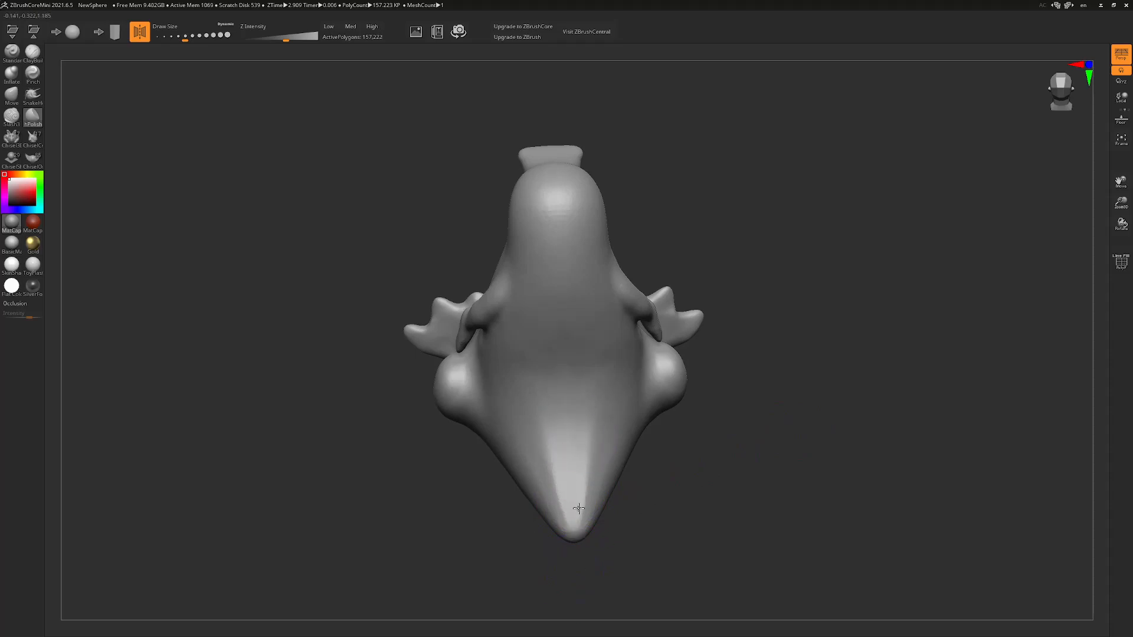
left_click_drag(586, 396, 566, 450)
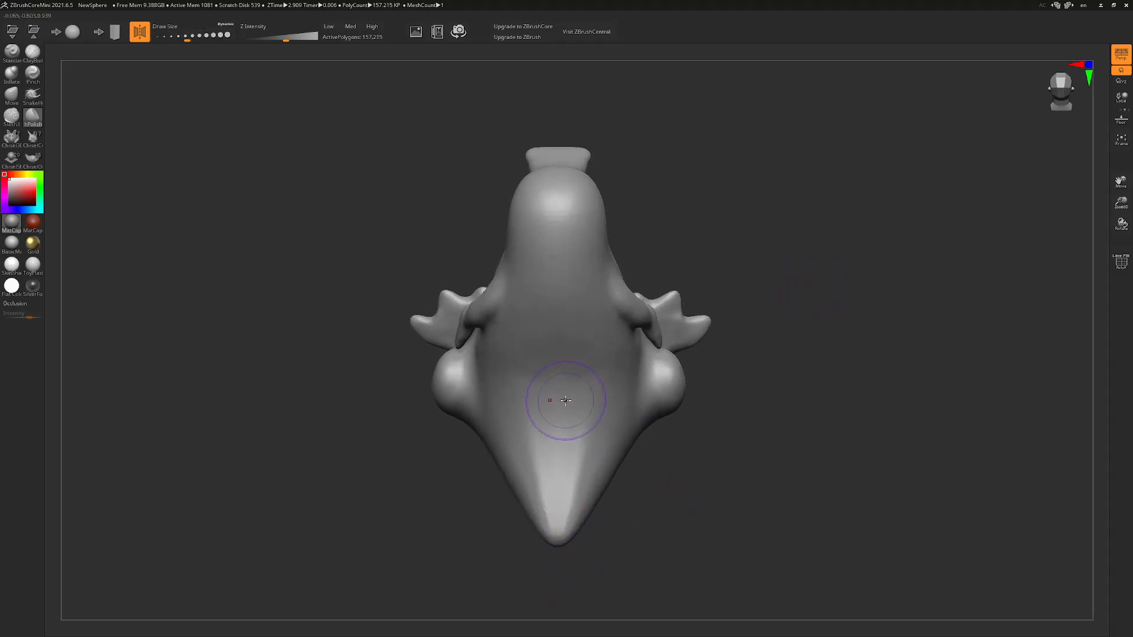
mouse_move(749, 455)
left_mouse_down()
mouse_move(769, 433)
mouse_move(721, 455)
mouse_move(678, 413)
left_mouse_up()
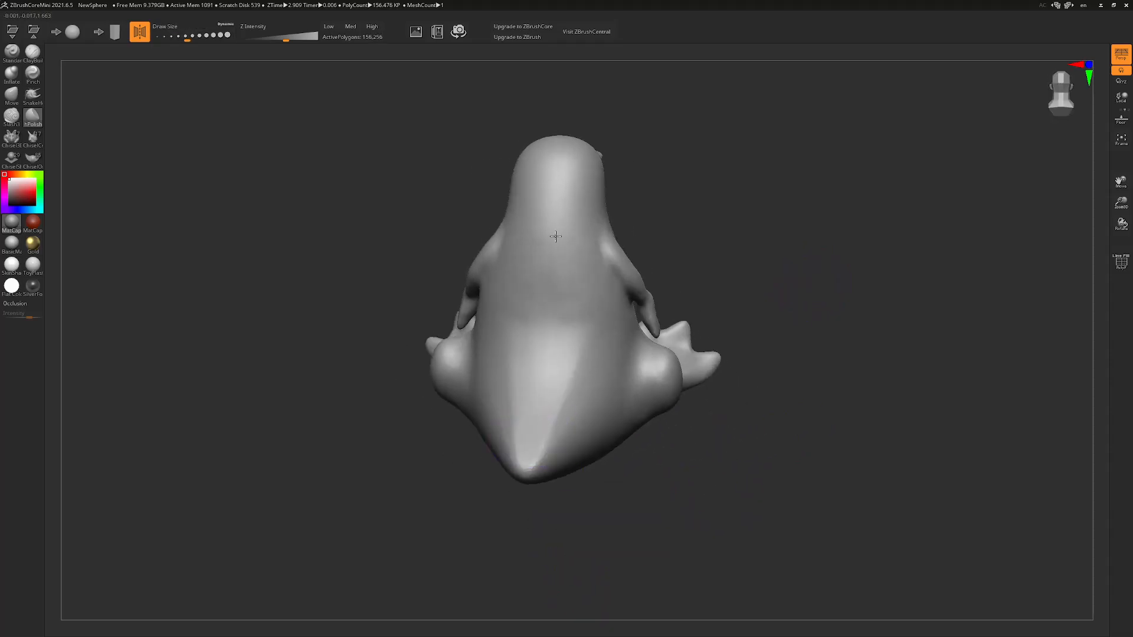
mouse_move(815, 431)
left_mouse_down()
mouse_move(830, 428)
mouse_move(395, 401)
mouse_move(505, 367)
mouse_move(388, 407)
left_mouse_up()
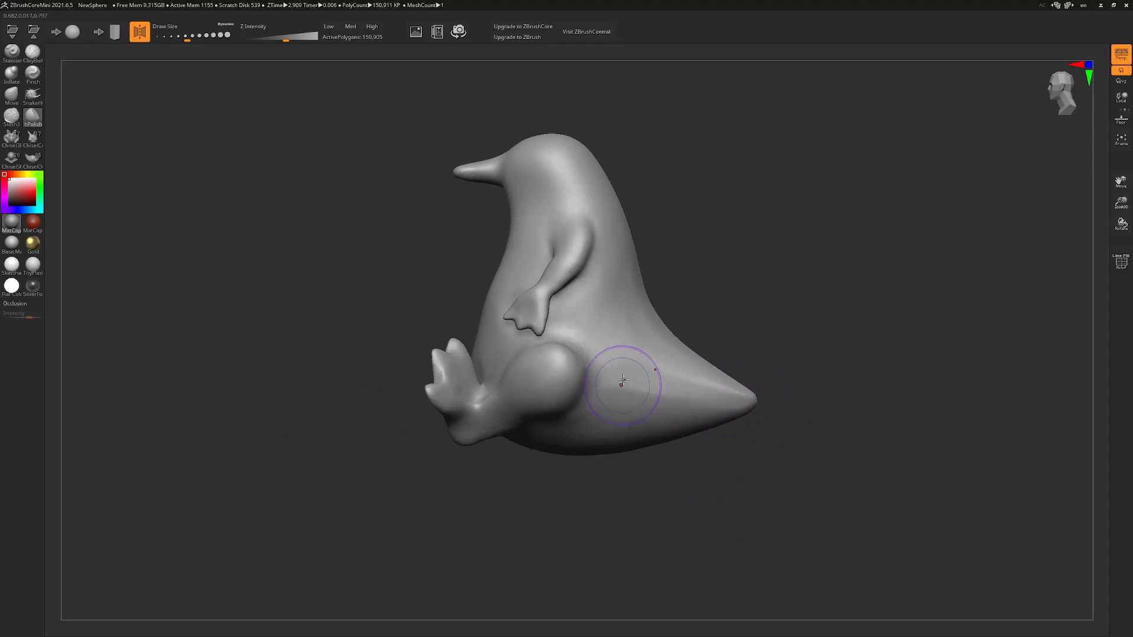
left_click_drag(876, 438, 638, 479)
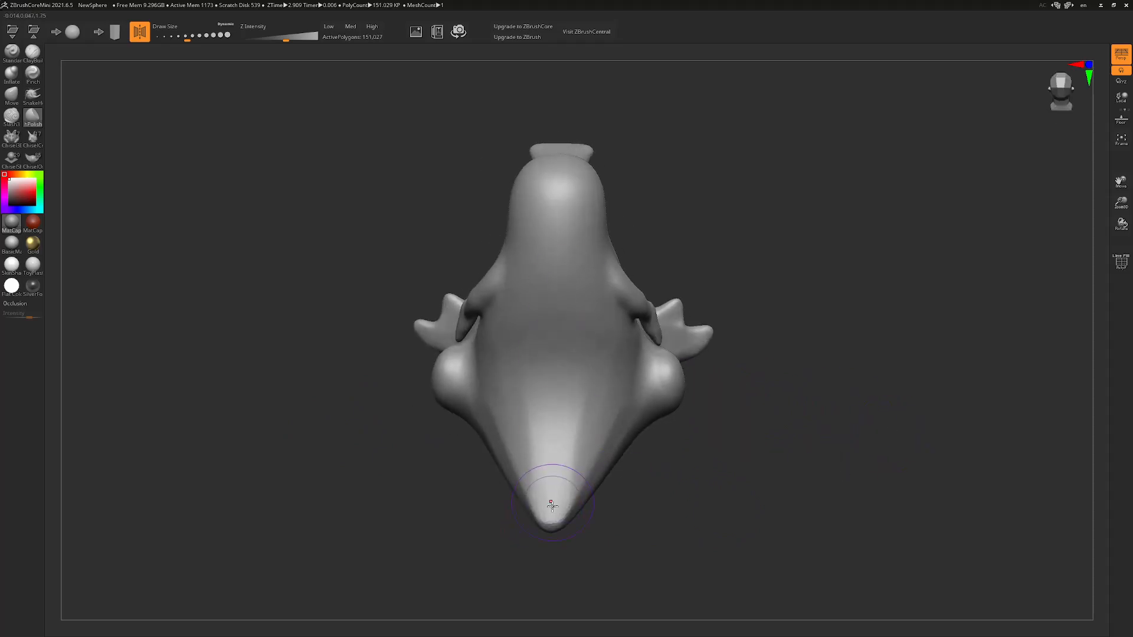
Flatten the tail tip, the flanks beside the thighs and the middle of the back with hPolish
mouse_move(775, 275)
left_mouse_down()
mouse_move(769, 263)
mouse_move(822, 273)
mouse_move(837, 245)
mouse_move(639, 373)
mouse_move(576, 372)
mouse_move(655, 375)
mouse_move(556, 339)
left_mouse_up()
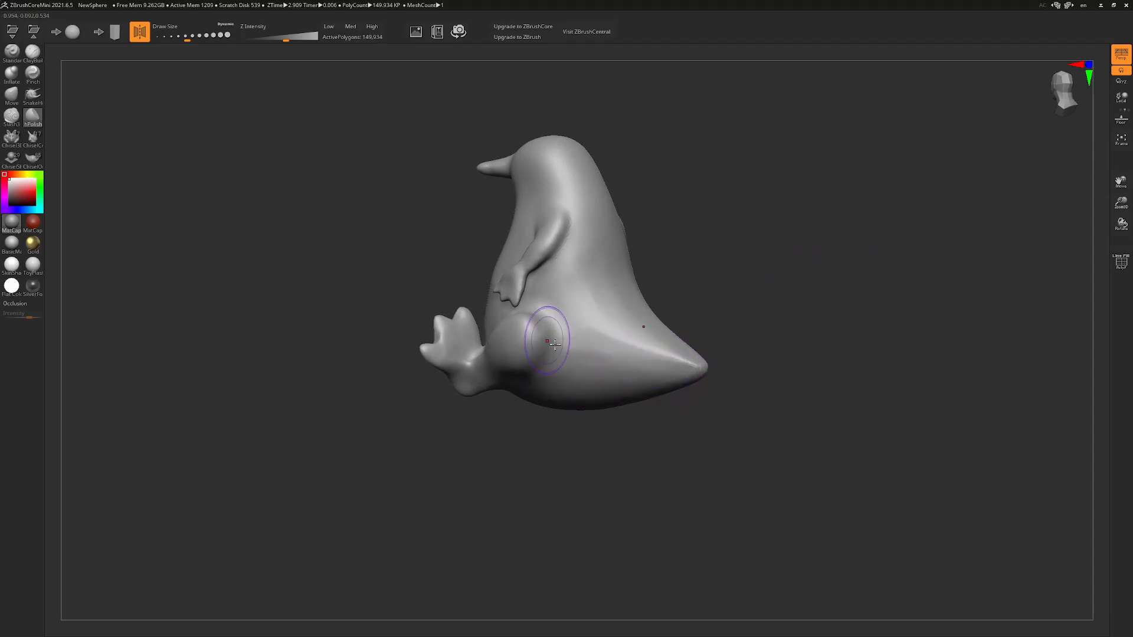
left_click_drag(766, 422, 792, 425)
mouse_move(693, 370)
left_mouse_down()
mouse_move(606, 353)
mouse_move(702, 372)
left_mouse_up()
mouse_move(836, 432)
left_mouse_down()
mouse_move(792, 431)
mouse_move(718, 393)
mouse_move(524, 375)
mouse_move(658, 495)
mouse_move(593, 393)
mouse_move(764, 357)
mouse_move(810, 395)
mouse_move(771, 402)
left_mouse_up()
left_click_drag(564, 160, 580, 357)
left_click_drag(826, 360, 772, 346)
Resize the brush and smooth the polished flanks, the tail's sides and the back up to the head
key("s")
left_click_drag(668, 433, 663, 433)
left_click_drag(617, 359, 568, 387)
left_click_drag(655, 376, 695, 376)
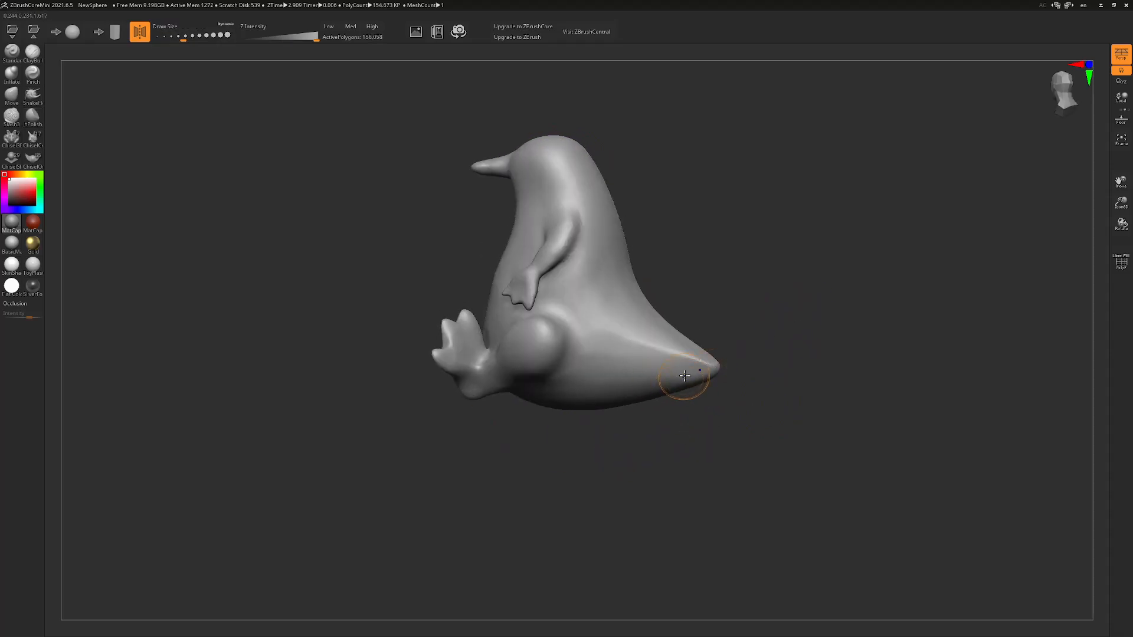
left_click_drag(802, 430, 749, 458)
left_click_drag(562, 375, 582, 216, "shift")
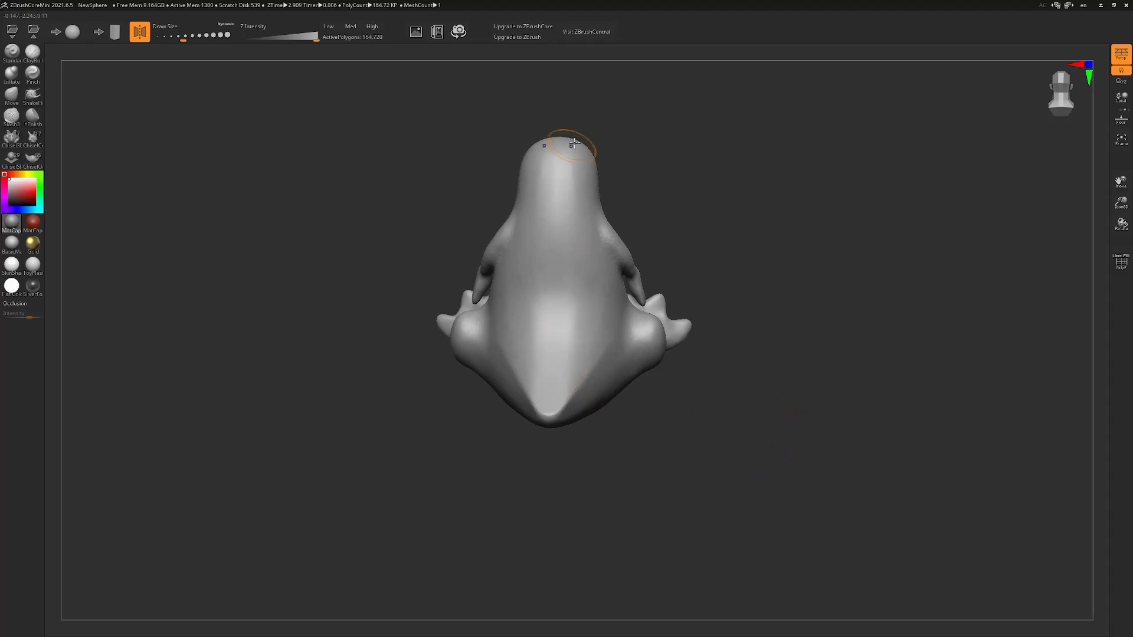
Smooth the upper back, shoulders and both edge ridges of the tail with a smaller brush
left_click_drag(774, 287, 801, 287)
left_click_drag(577, 283, 611, 227, "shift")
mouse_move(756, 304)
left_mouse_down("alt")
mouse_move(823, 350)
mouse_move(823, 314)
left_mouse_up("alt")
key("s")
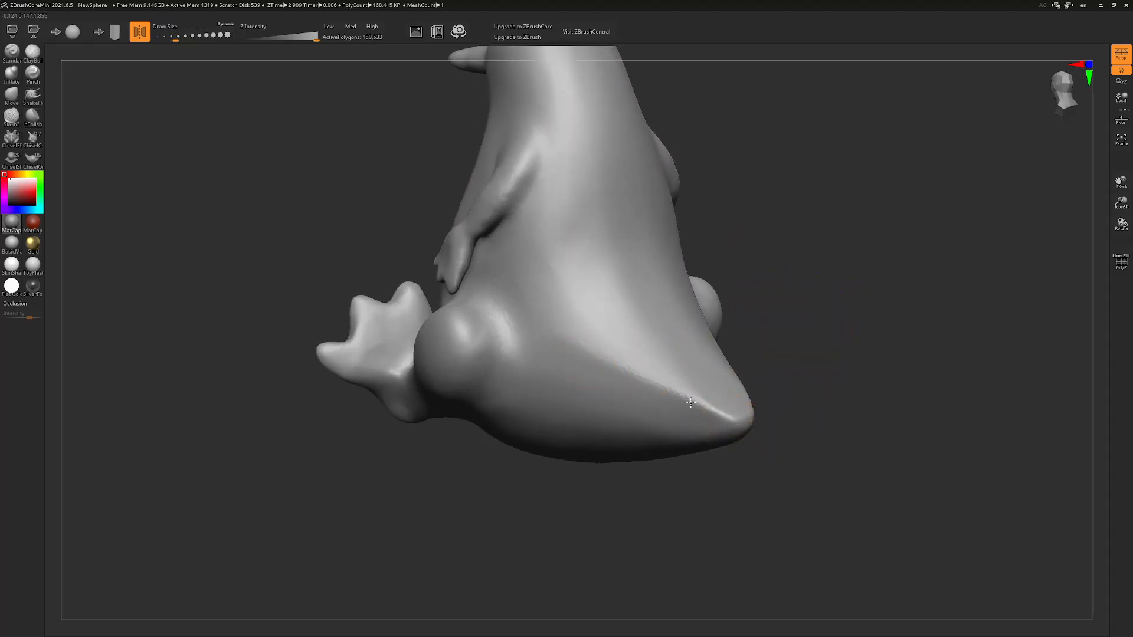
left_click_drag(815, 392, 759, 405)
left_click_drag(641, 418, 658, 387, "shift")
left_click_drag(856, 404, 753, 408)
left_click_drag(612, 380, 617, 234, "shift")
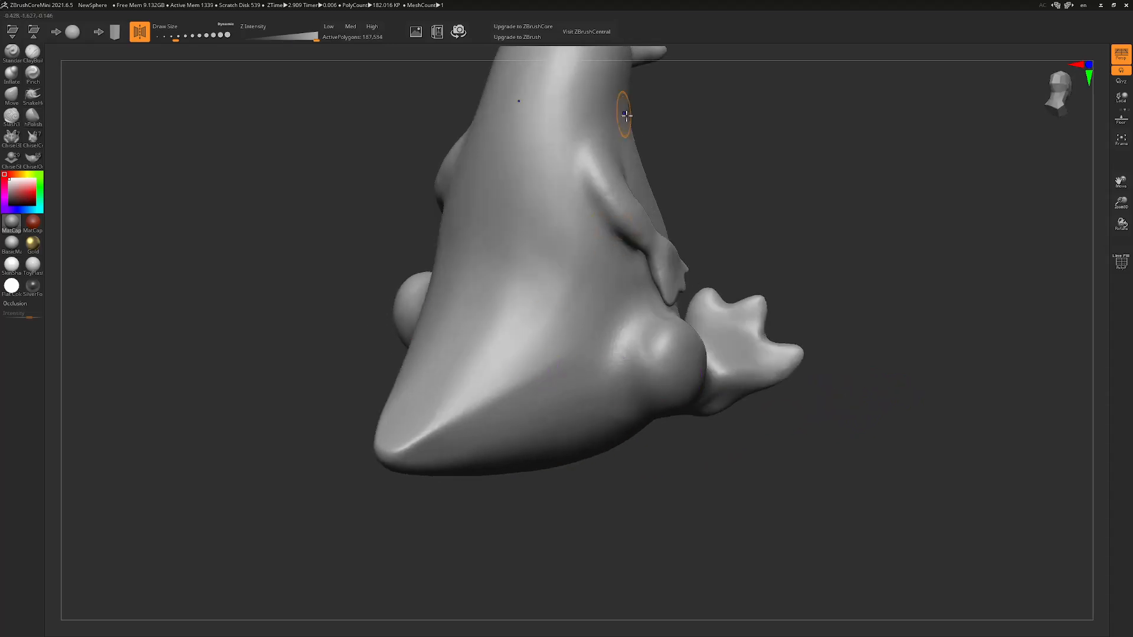
Smooth the middle of the back and the back of the head
left_click_drag(770, 171, 742, 279)
left_click_drag(587, 216, 581, 352, "shift")
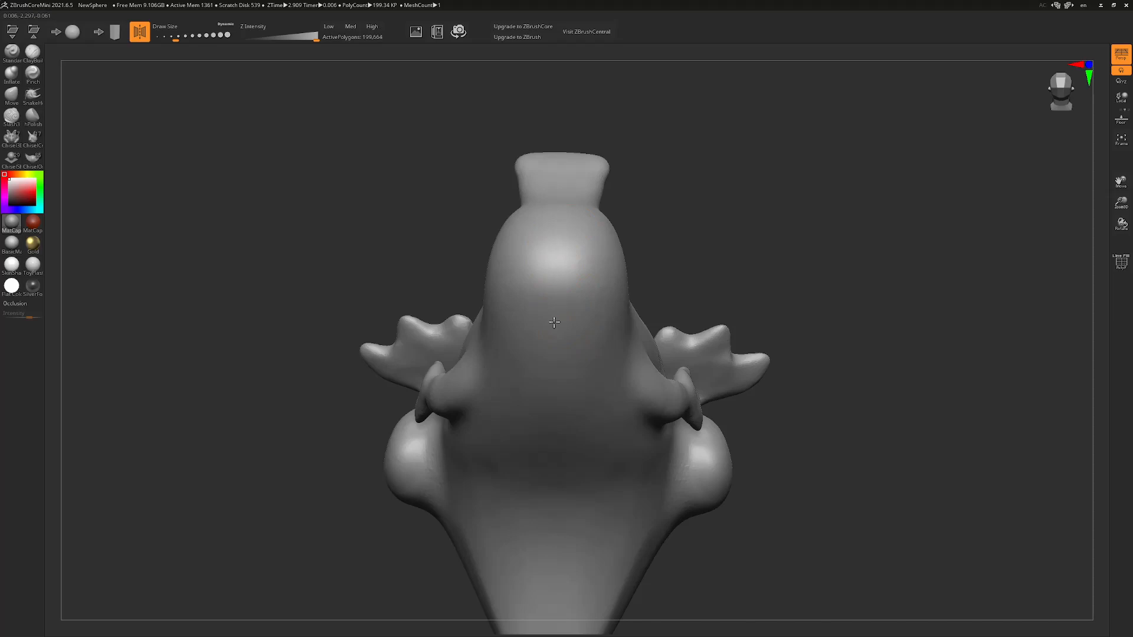
left_click_drag(729, 266, 788, 211)
left_click_drag(544, 225, 539, 317)
left_click_drag(762, 255, 796, 249)
Build up a thin ClayBuildup ridge along the tail's edge from the tip to below the arm, using a smaller brush
left_click(35, 53)
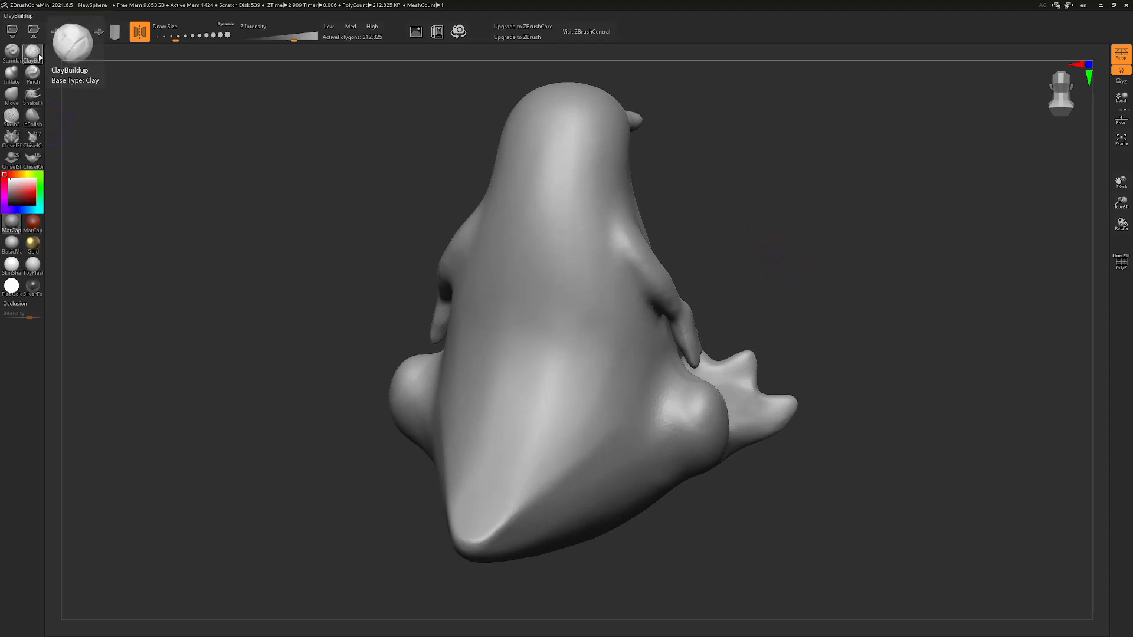
key("s")
left_click(762, 272)
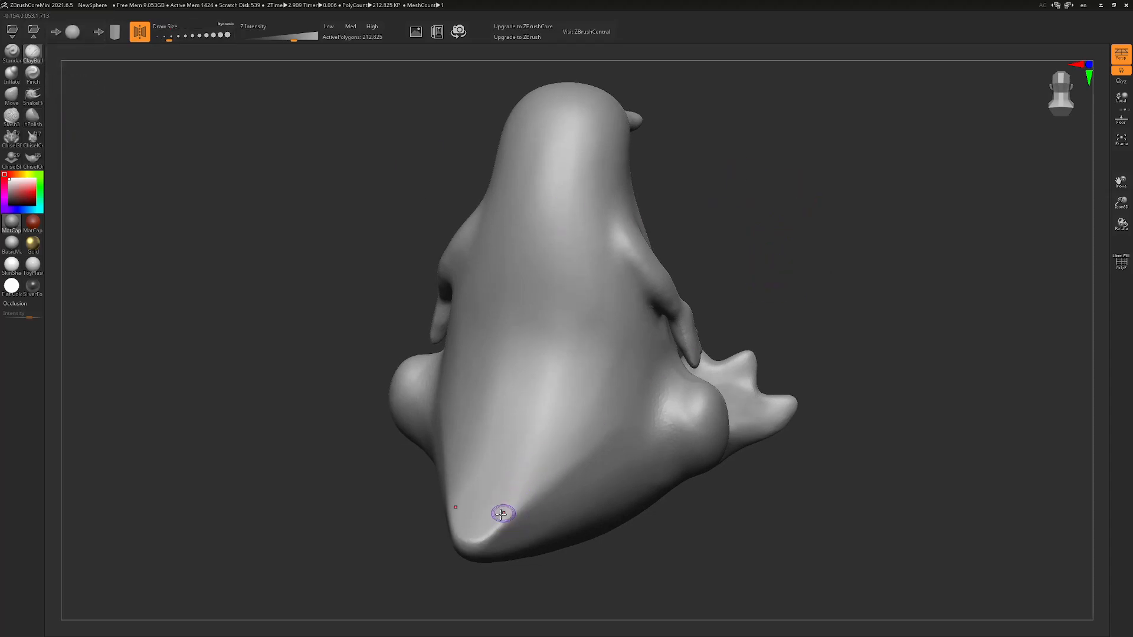
left_click_drag(792, 461, 785, 468)
mouse_move(419, 515)
left_mouse_down()
mouse_move(603, 380)
mouse_move(622, 351)
left_mouse_up()
mouse_move(901, 416)
left_mouse_down()
mouse_move(882, 413)
mouse_move(923, 420)
mouse_move(944, 440)
left_mouse_up()
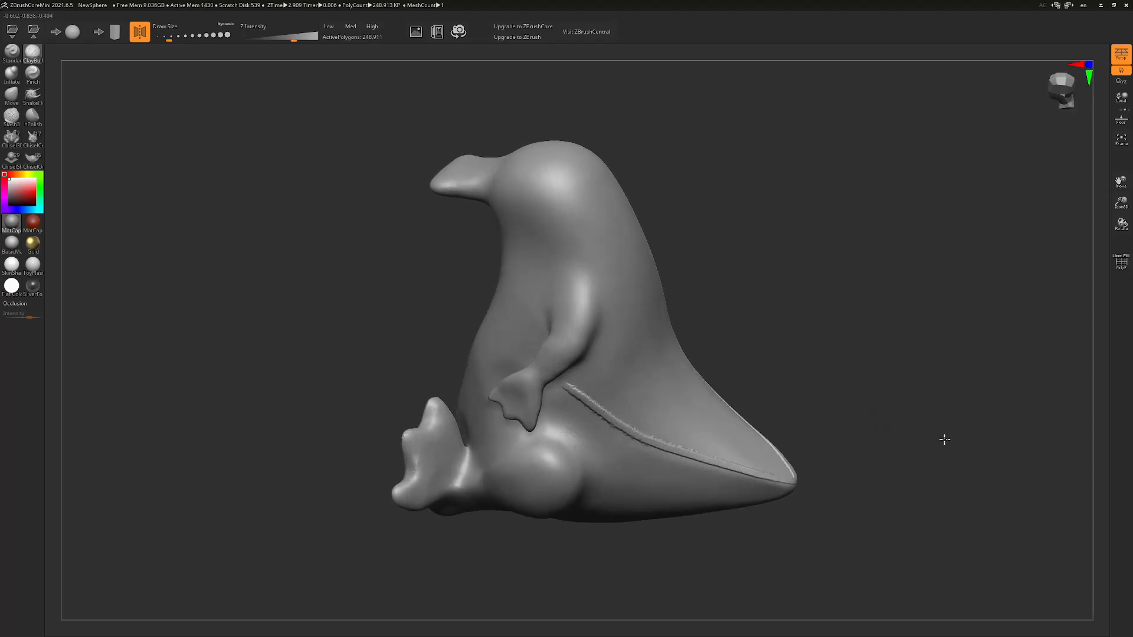
Continue the thin ridge from the shoulder up the side of the head to above the bill and smooth it
left_click_drag(888, 377, 812, 393)
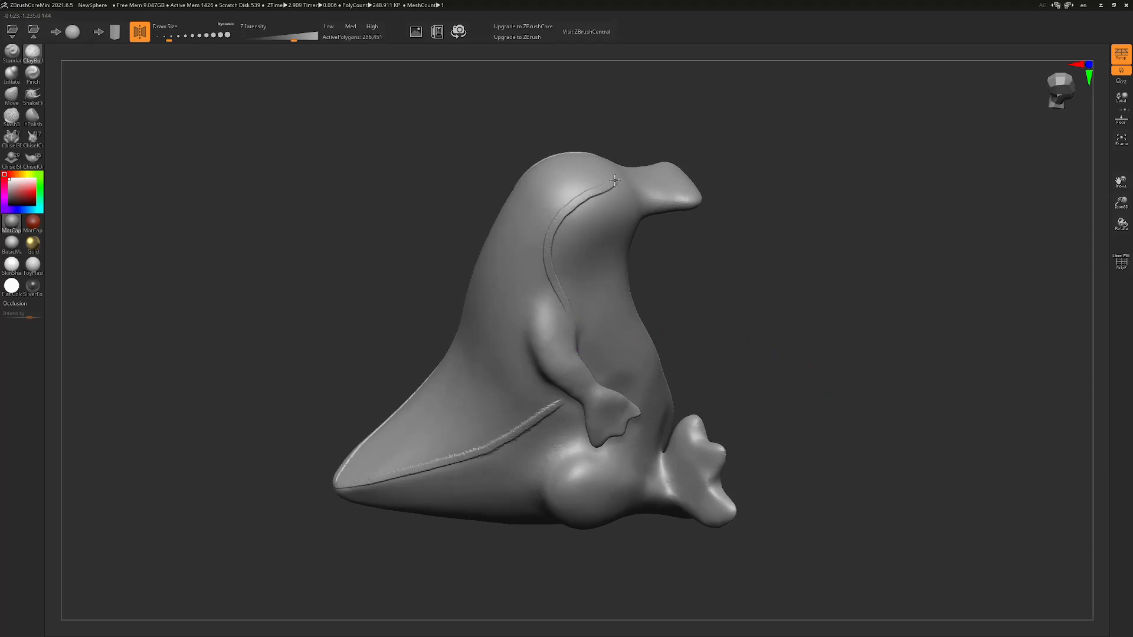
left_click_drag(617, 140, 812, 383)
left_click_drag(570, 237, 570, 228, "shift")
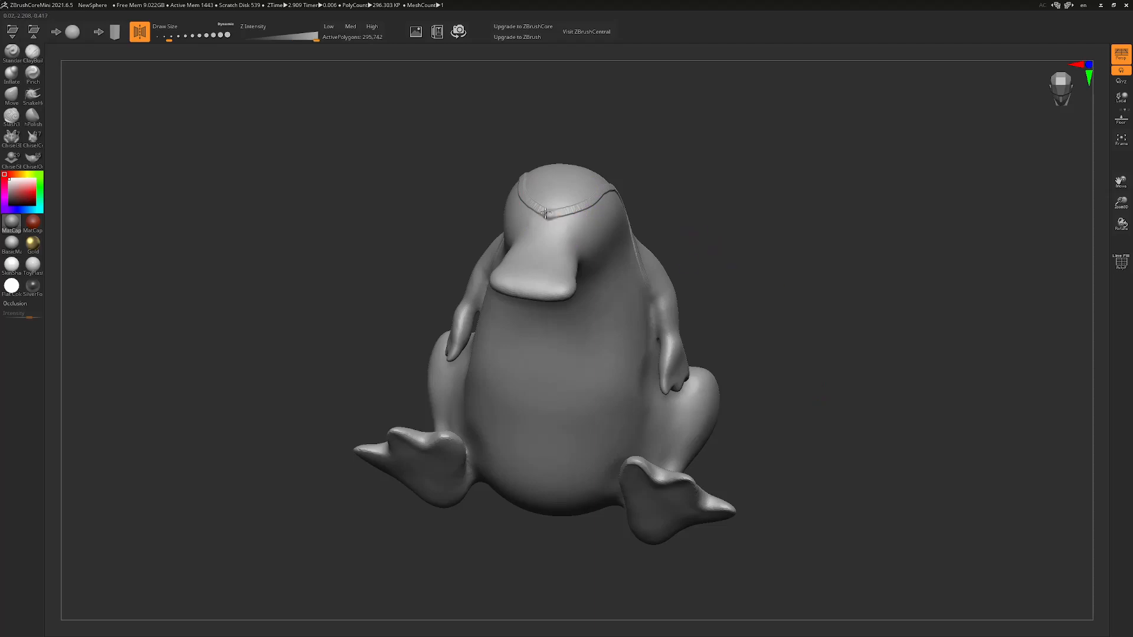
Reinforce the ridge along the tail's edge down to the tip and enlarge the brush slightly
left_click_drag(842, 336, 613, 363)
left_click_drag(817, 441, 618, 367)
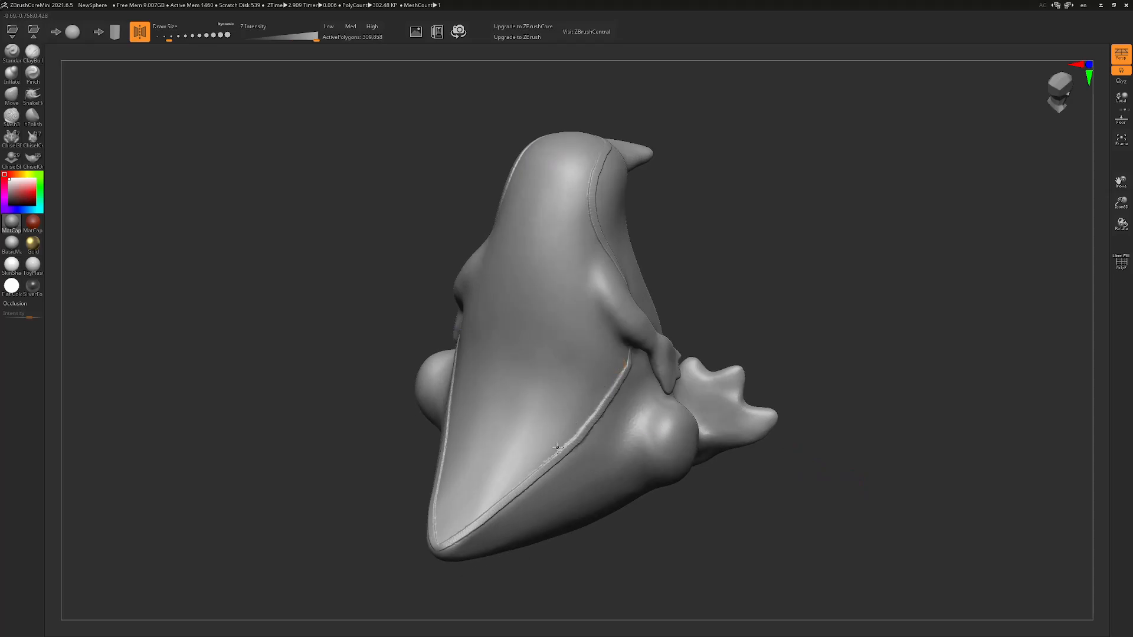
left_click_drag(507, 491, 486, 506)
left_click_drag(797, 455, 809, 519, "alt")
key("s")
left_click_drag(840, 311, 844, 311)
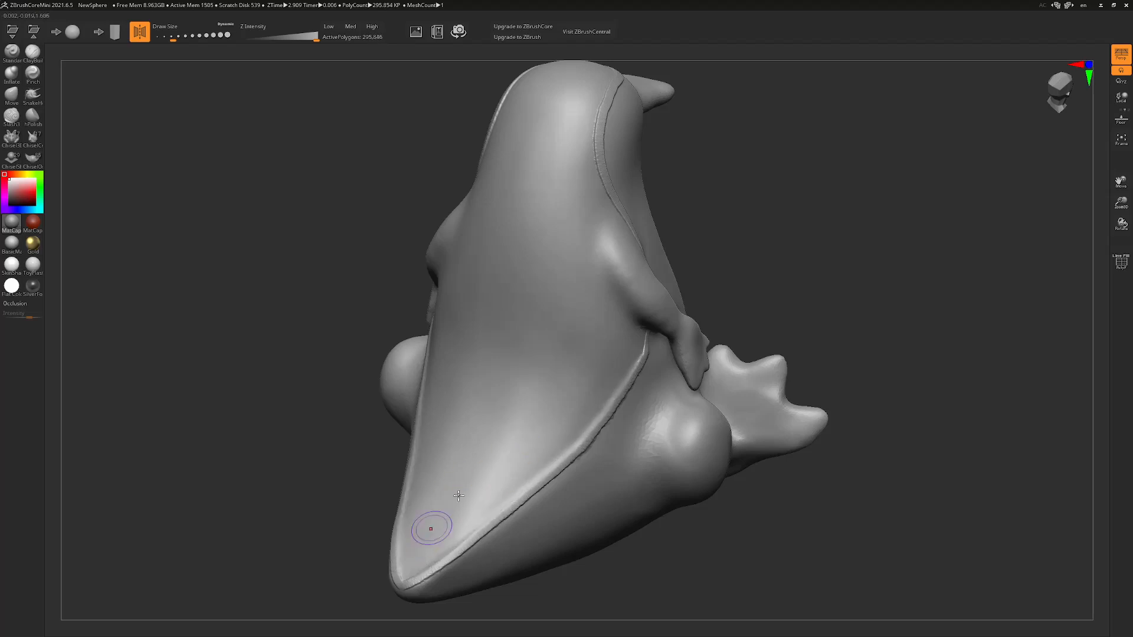
Smooth the inner side of the ridge along the head and across the forehead above the bill
left_click_drag(909, 295, 801, 228)
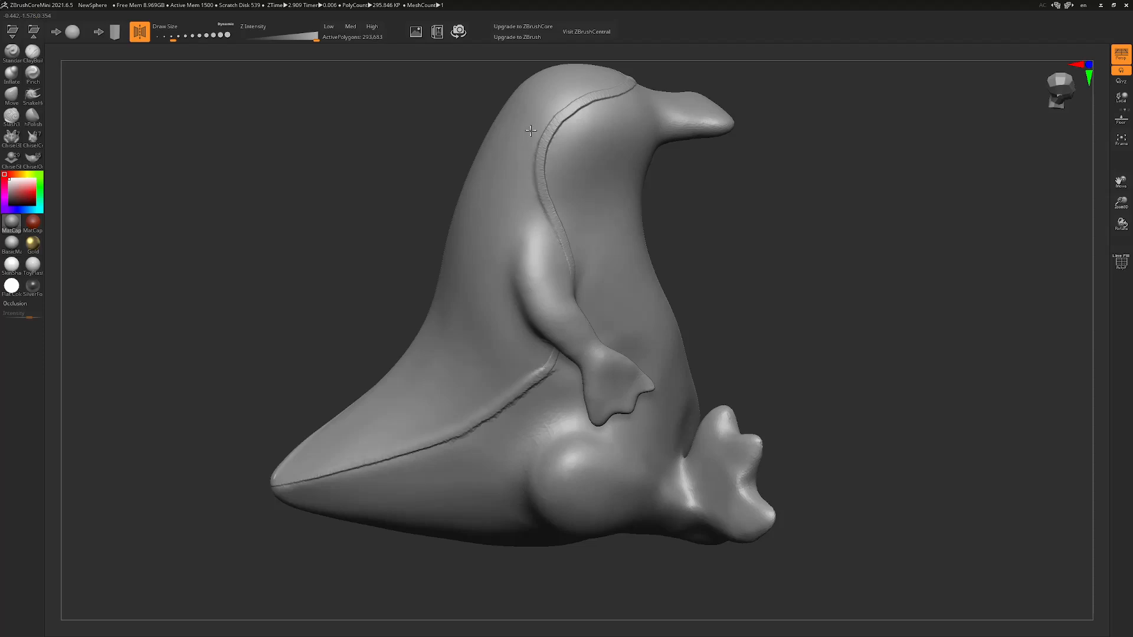
mouse_move(532, 155)
left_mouse_down("shift")
mouse_move(519, 147)
mouse_move(533, 135)
left_mouse_up("shift")
left_click_drag(527, 201, 530, 121, "shift")
left_click_drag(594, 79, 545, 108, "shift")
left_click_drag(906, 171, 787, 272)
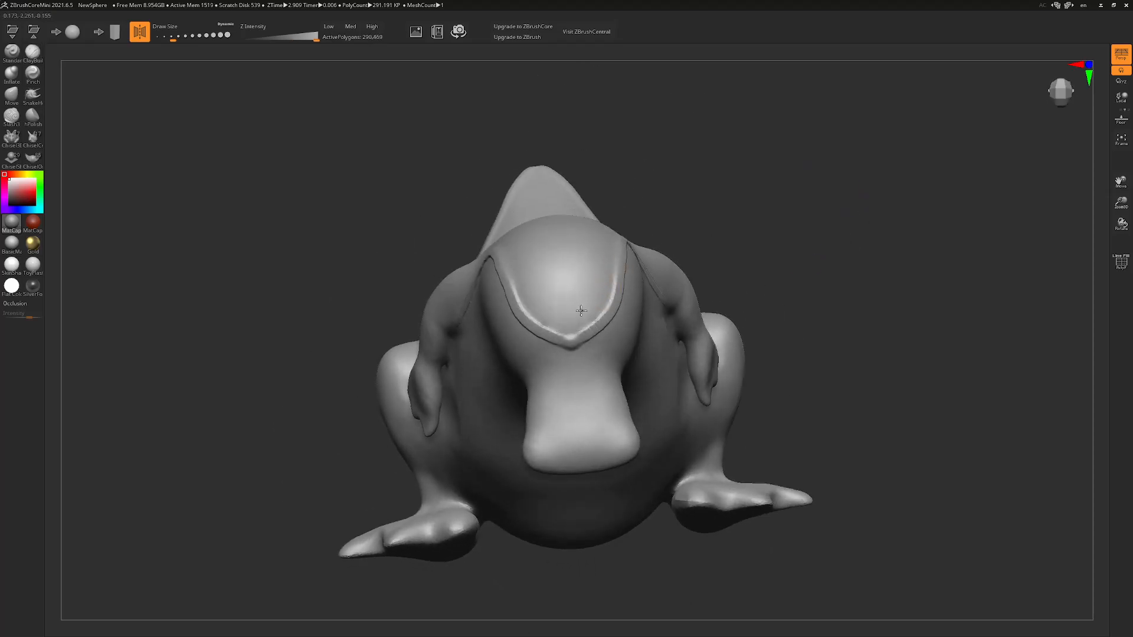
left_click_drag(576, 317, 568, 321, "shift")
Touch up the ridge around the head from the side and back views
left_click_drag(833, 290, 931, 208)
mouse_move(518, 253)
left_mouse_down()
mouse_move(526, 279)
mouse_move(537, 250)
left_mouse_up()
left_click_drag(773, 285, 963, 324)
left_click_drag(794, 237, 809, 258)
mouse_move(810, 210)
left_mouse_down()
mouse_move(844, 236)
mouse_move(883, 230)
mouse_move(838, 187)
mouse_move(795, 187)
mouse_move(862, 240)
mouse_move(860, 260)
mouse_move(850, 258)
left_mouse_up()
Enlarge the brush and lay long clay strokes fanning from the tail tip up toward the lower back
key("s")
left_click_drag(590, 416, 594, 417)
left_click_drag(573, 512, 571, 476)
mouse_move(578, 572)
left_mouse_down()
mouse_move(584, 473)
mouse_move(629, 437)
left_mouse_up()
left_click_drag(602, 534, 634, 440)
left_click_drag(759, 464, 745, 432)
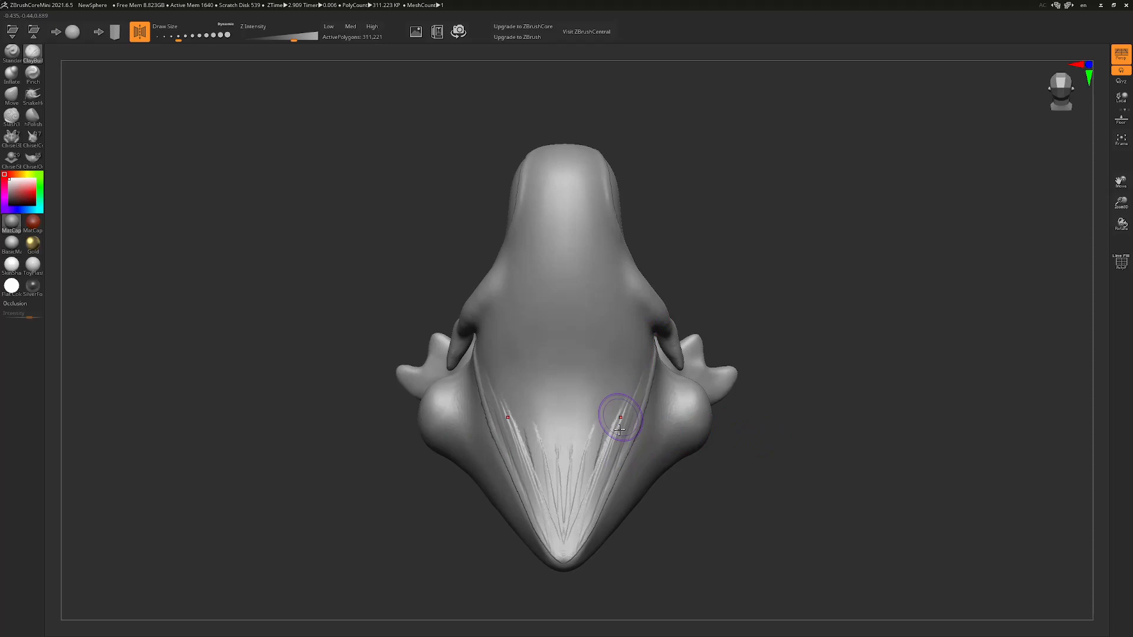
left_click_drag(562, 531, 596, 404)
Lay streaky clay strokes over the crown of the head inside the ridge
left_click_drag(779, 224, 778, 268)
mouse_move(679, 197)
left_mouse_down()
mouse_move(685, 233)
mouse_move(707, 188)
left_mouse_up()
left_click_drag(566, 251, 565, 269)
left_click_drag(783, 249, 784, 270)
left_click_drag(572, 280, 583, 369)
left_click_drag(589, 284, 601, 340)
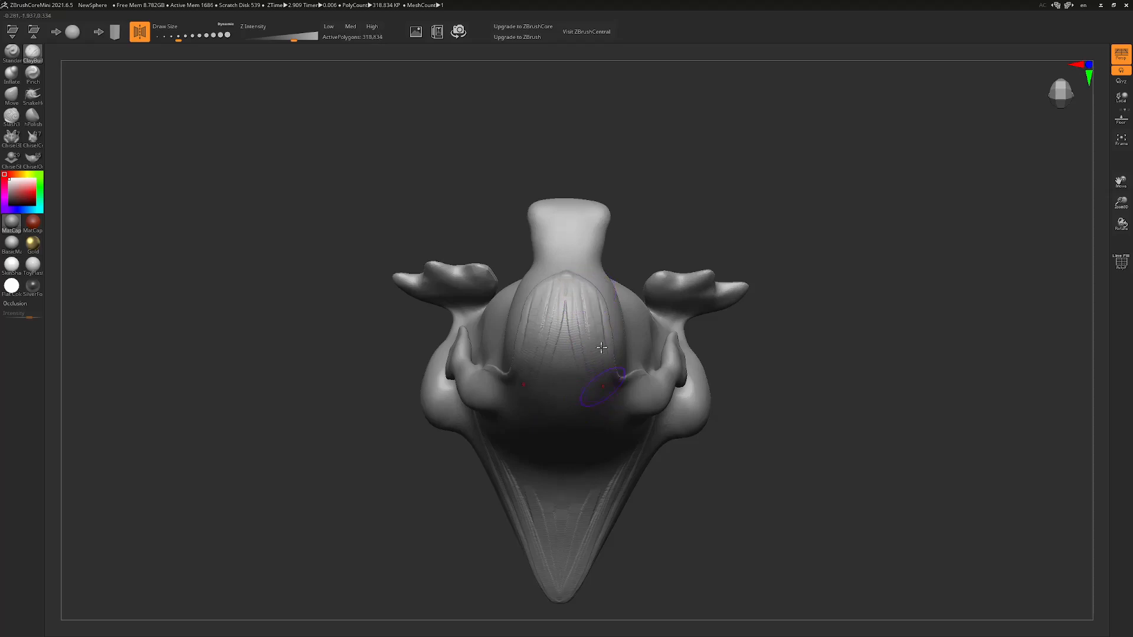
Resize the brush and lay long clay strokes from the back of the head down the back to the tail
left_click_drag(770, 372, 772, 313)
key("s")
left_click_drag(571, 132, 571, 416)
left_click_drag(570, 157, 593, 422)
left_click_drag(604, 332, 612, 387)
left_click_drag(632, 348, 617, 402)
Fill the upper back, shoulders and back of the head with more lengthwise clay strokes
left_click_drag(827, 261, 762, 233)
key("s")
left_click_drag(719, 197, 715, 196)
mouse_move(549, 204)
left_mouse_down()
mouse_move(535, 238)
mouse_move(551, 222)
mouse_move(581, 313)
mouse_move(539, 247)
mouse_move(558, 307)
left_mouse_up()
left_click_drag(827, 266, 746, 248)
left_click_drag(688, 313, 761, 324)
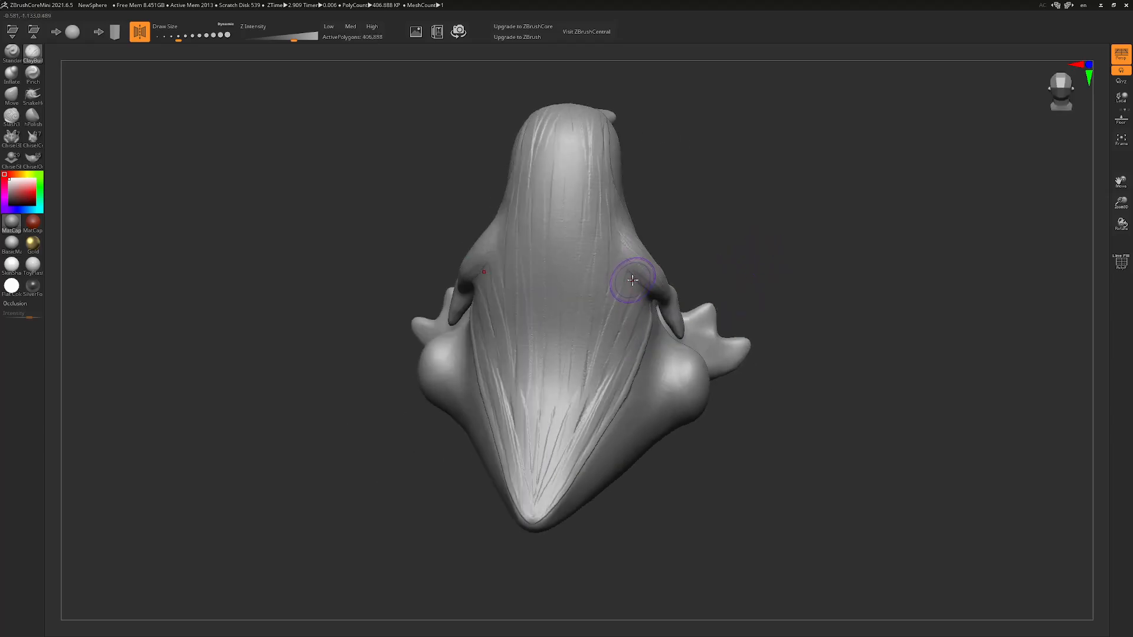
left_click_drag(767, 261, 811, 252)
left_click_drag(617, 186, 590, 223)
mouse_move(811, 188)
left_mouse_down()
mouse_move(759, 210)
mouse_move(754, 242)
mouse_move(763, 192)
left_mouse_up()
left_click_drag(561, 146, 590, 360)
left_click_drag(791, 192, 799, 220)
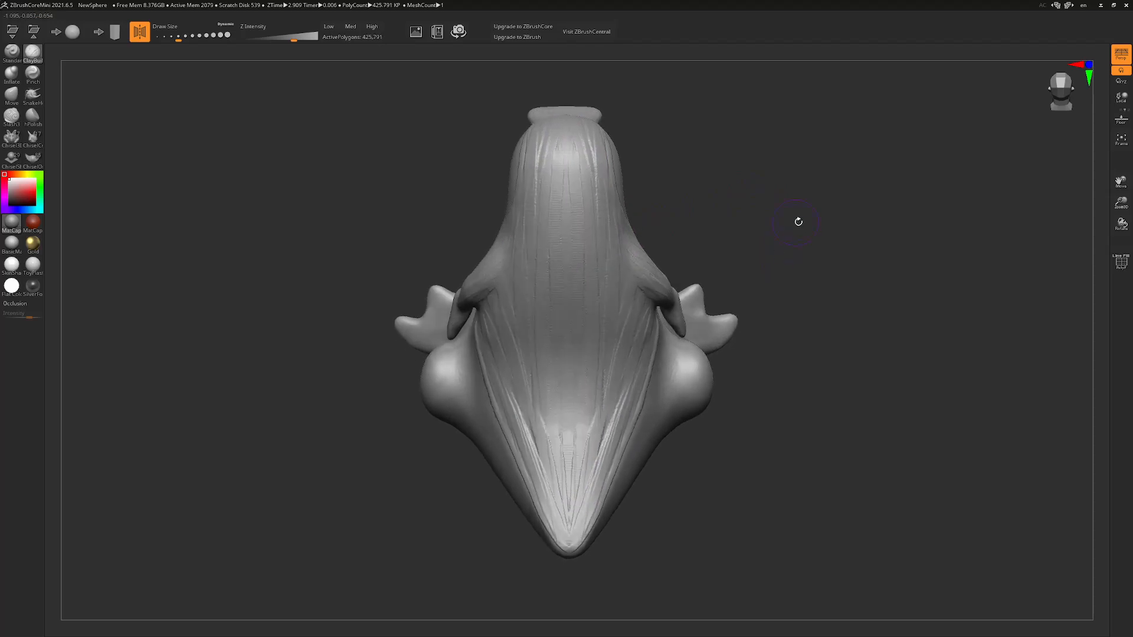
Soften the clay strokes on the tail, back and head with smoothing
left_click_drag(568, 529, 571, 460, "shift")
left_click_drag(569, 177, 570, 236, "shift")
mouse_move(612, 251)
left_mouse_down("shift")
mouse_move(583, 480)
mouse_move(618, 311)
left_mouse_up("shift")
left_click_drag(607, 375, 585, 172, "shift")
left_click_drag(637, 323, 616, 411, "shift")
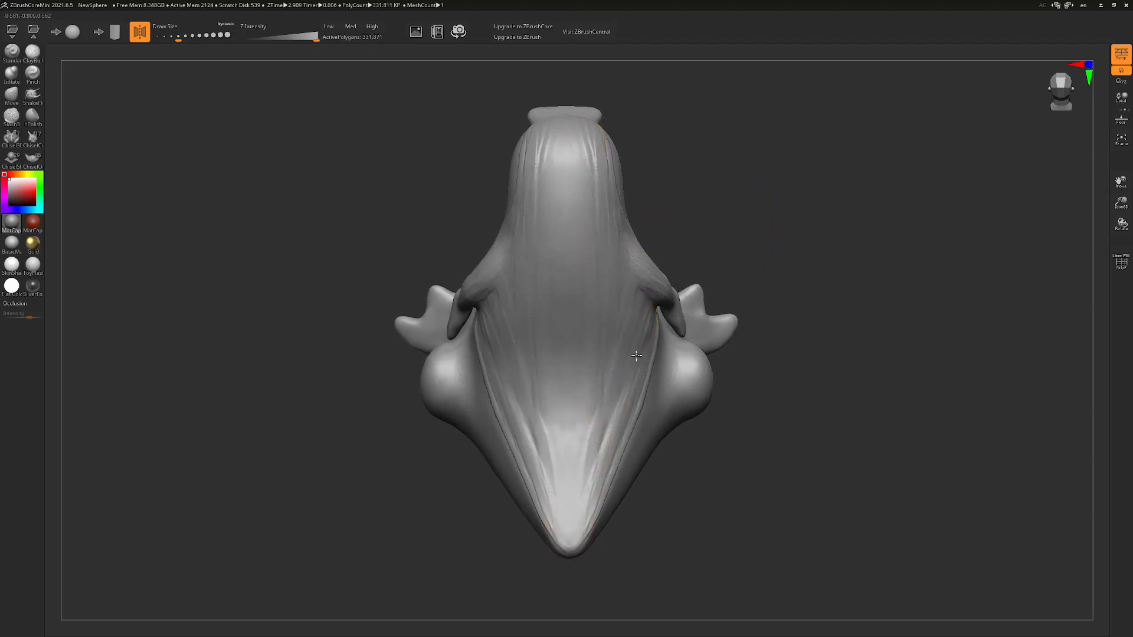
left_click_drag(729, 219, 568, 264)
left_click_drag(585, 315, 599, 319, "shift")
Reduce the brush size and smooth the area where the ridge meets the arm and shoulder
mouse_move(407, 493)
left_mouse_down()
mouse_move(878, 263)
mouse_move(833, 255)
left_mouse_up()
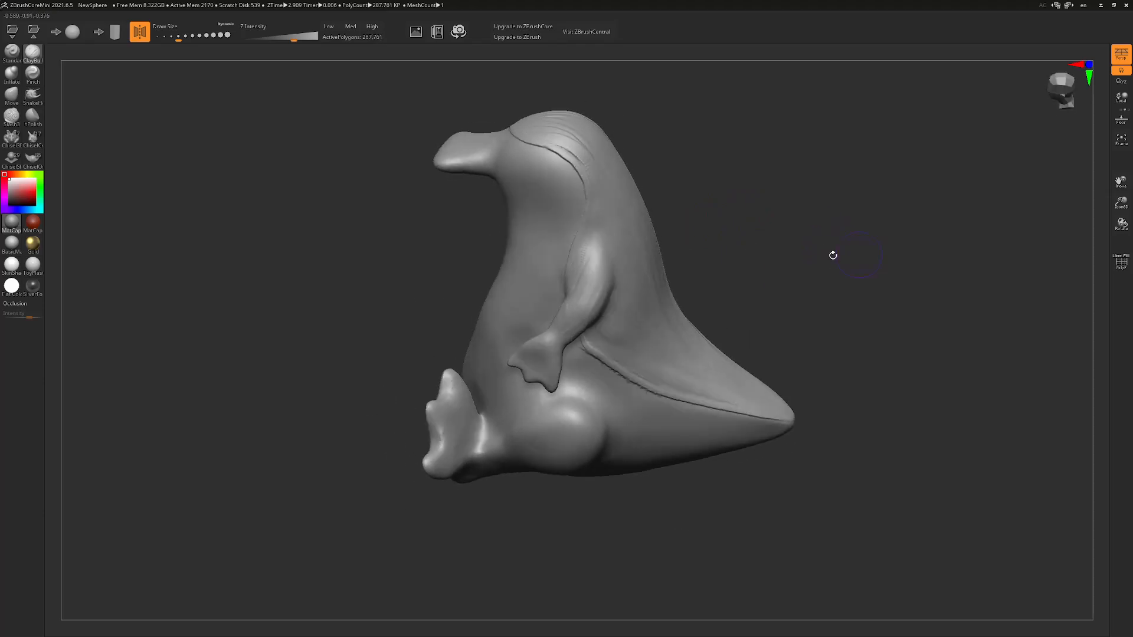
left_click_drag(784, 209, 817, 248)
key("s")
left_click(687, 182)
mouse_move(578, 321)
left_mouse_down("shift")
mouse_move(598, 237)
mouse_move(611, 248)
left_mouse_up("shift")
left_click_drag(807, 268, 518, 292)
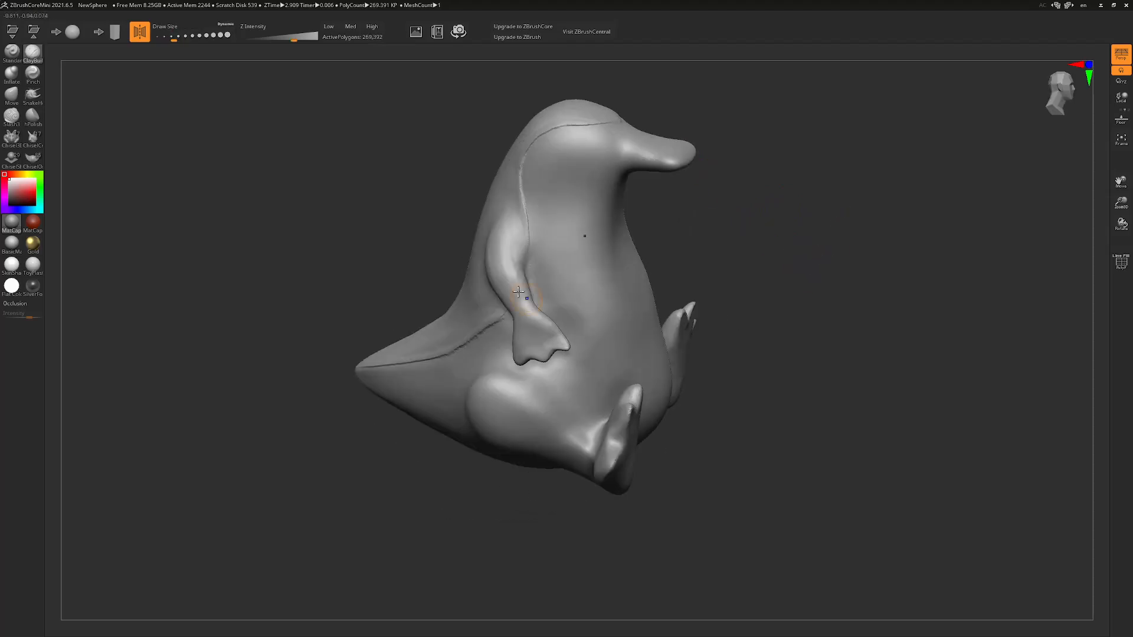
Refine the streaks beside the arms and head, enlarge the brush and smooth the whole back further
mouse_move(767, 248)
left_mouse_down()
mouse_move(838, 259)
mouse_move(862, 236)
left_mouse_up()
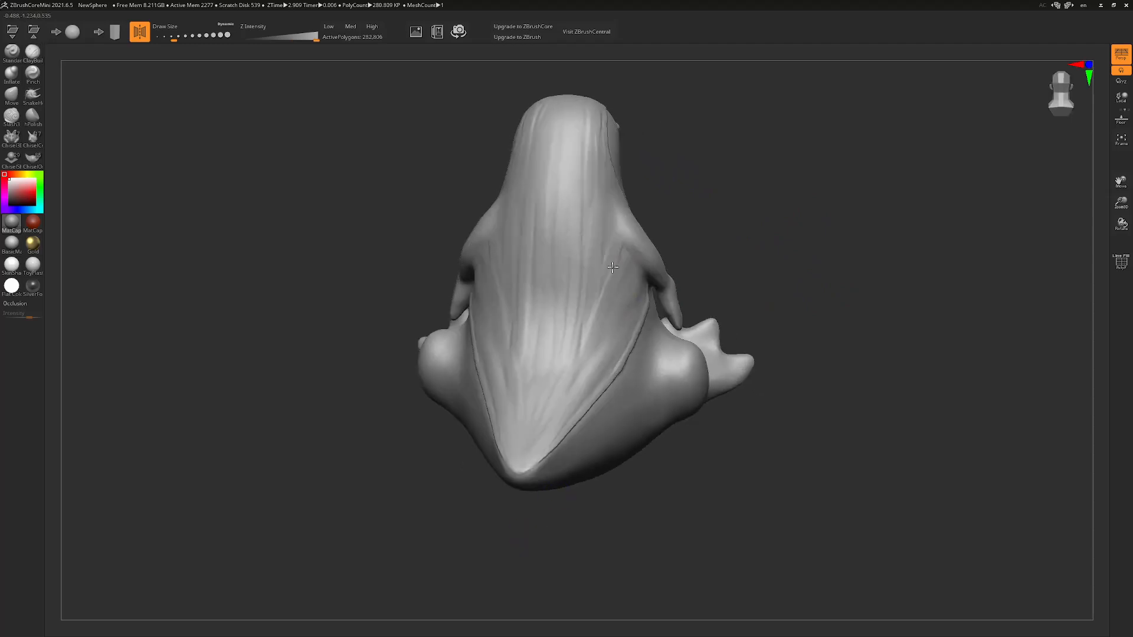
left_click_drag(732, 248, 829, 278)
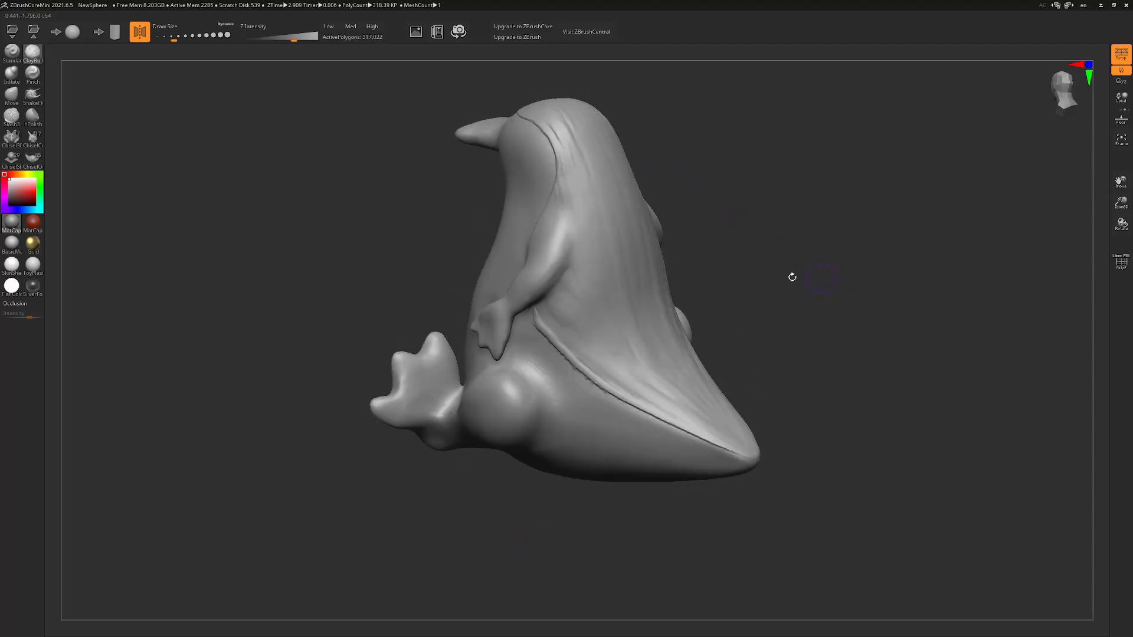
mouse_move(772, 214)
left_mouse_down()
mouse_move(815, 189)
mouse_move(747, 230)
mouse_move(779, 183)
mouse_move(555, 157)
left_mouse_up()
left_click_drag(778, 212, 886, 219)
mouse_move(773, 237)
left_mouse_down()
mouse_move(856, 296)
mouse_move(841, 282)
left_mouse_up()
key("s")
key("s")
left_click_drag(813, 234, 818, 234)
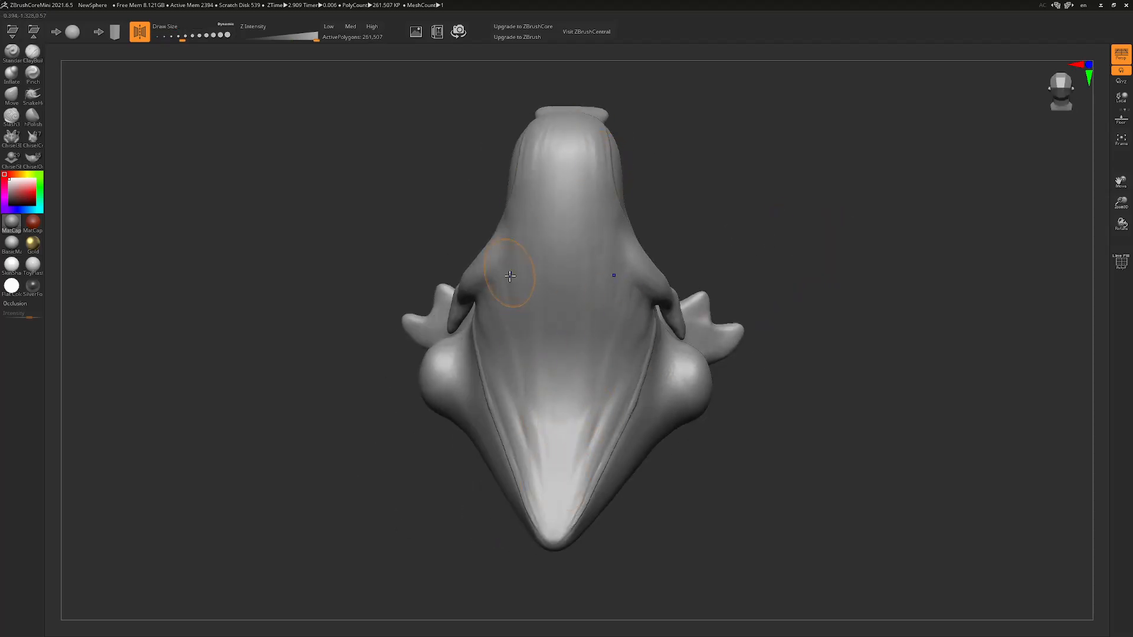
Shrink the brush, turn off symmetry and smooth the ragged edge of the tail ridge
mouse_move(839, 383)
left_mouse_down()
mouse_move(848, 331)
mouse_move(897, 376)
mouse_move(834, 367)
mouse_move(928, 369)
mouse_move(883, 362)
mouse_move(877, 377)
left_mouse_up()
mouse_move(852, 415)
left_mouse_down("alt")
mouse_move(827, 415)
mouse_move(894, 424)
left_mouse_up("alt")
key("s")
left_click_drag(946, 375, 929, 376)
key("x")
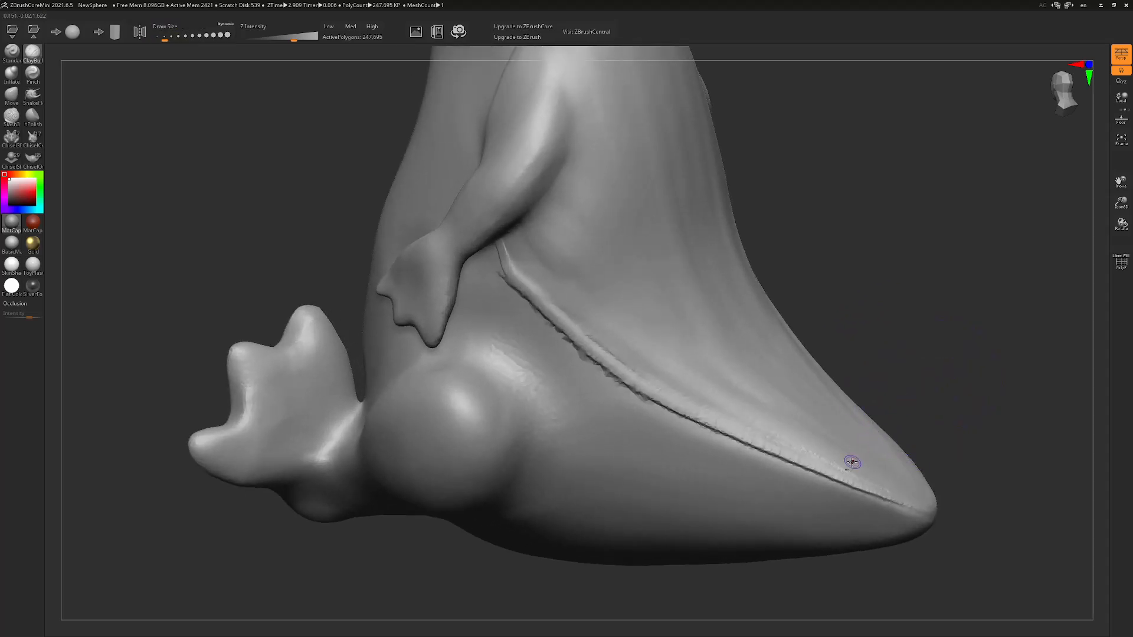
left_click_drag(848, 470, 872, 459, "shift")
left_click_drag(910, 295, 913, 300)
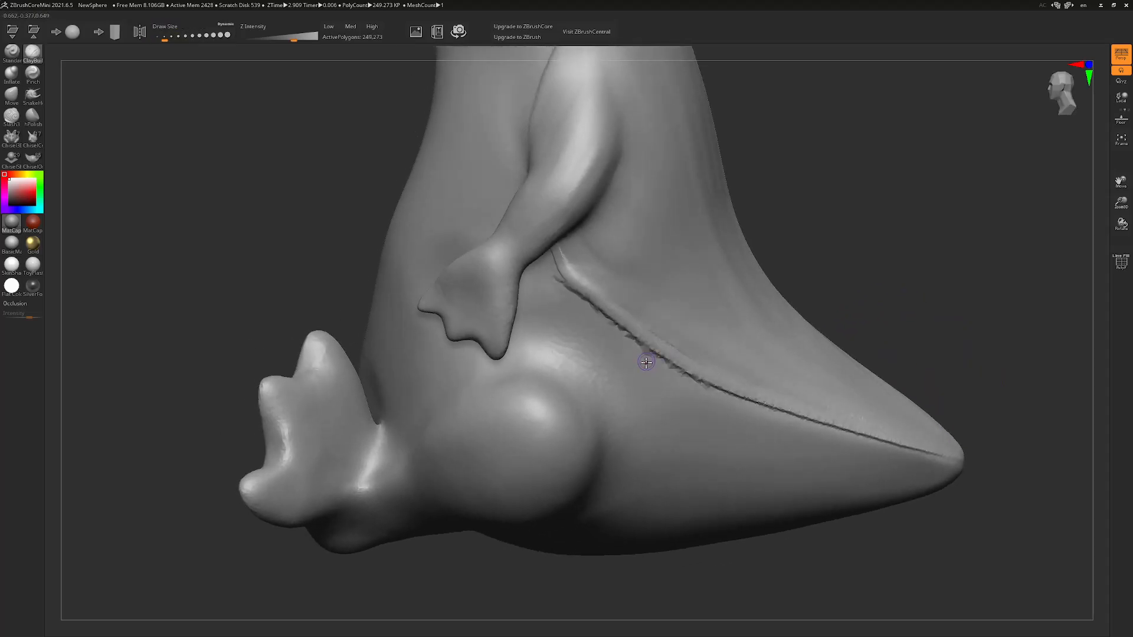
left_click_drag(623, 337, 549, 273, "shift")
mouse_move(914, 261)
left_mouse_down("alt")
mouse_move(928, 263)
mouse_move(842, 354)
mouse_move(879, 368)
mouse_move(833, 374)
mouse_move(827, 389)
mouse_move(870, 388)
mouse_move(875, 360)
left_mouse_up("alt")
mouse_move(778, 411)
left_mouse_down()
mouse_move(759, 400)
mouse_move(781, 372)
left_mouse_up()
Place a row of Scale1 scales up the tail's centreline from the tip, using the chisel creature brush
left_click(33, 140)
left_click(336, 61)
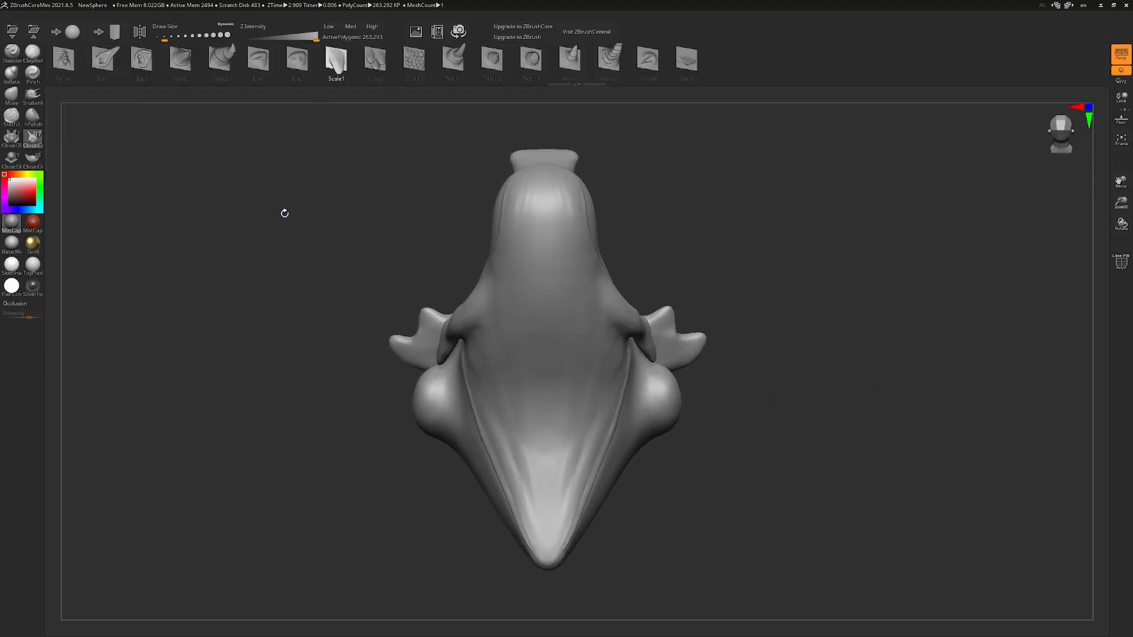
left_click_drag(661, 482, 668, 519)
key("s")
left_click_drag(562, 539, 562, 517)
mouse_move(673, 520)
left_mouse_down()
mouse_move(665, 493)
mouse_move(669, 519)
left_mouse_up()
left_click_drag(557, 506, 556, 490)
left_click_drag(656, 495, 649, 507)
left_click_drag(556, 470, 555, 453)
left_click_drag(620, 491, 600, 491)
Turn on symmetry and add paired scales beside the centre row, using Scale2 for rows along both tail edges up to the arms
key("x")
left_click_drag(591, 448, 592, 445)
left_click_drag(572, 453, 575, 438)
mouse_move(709, 498)
left_mouse_down()
mouse_move(711, 524)
mouse_move(663, 517)
left_mouse_up()
left_click(375, 61)
left_click_drag(592, 445, 637, 337)
left_click_drag(799, 447, 745, 457)
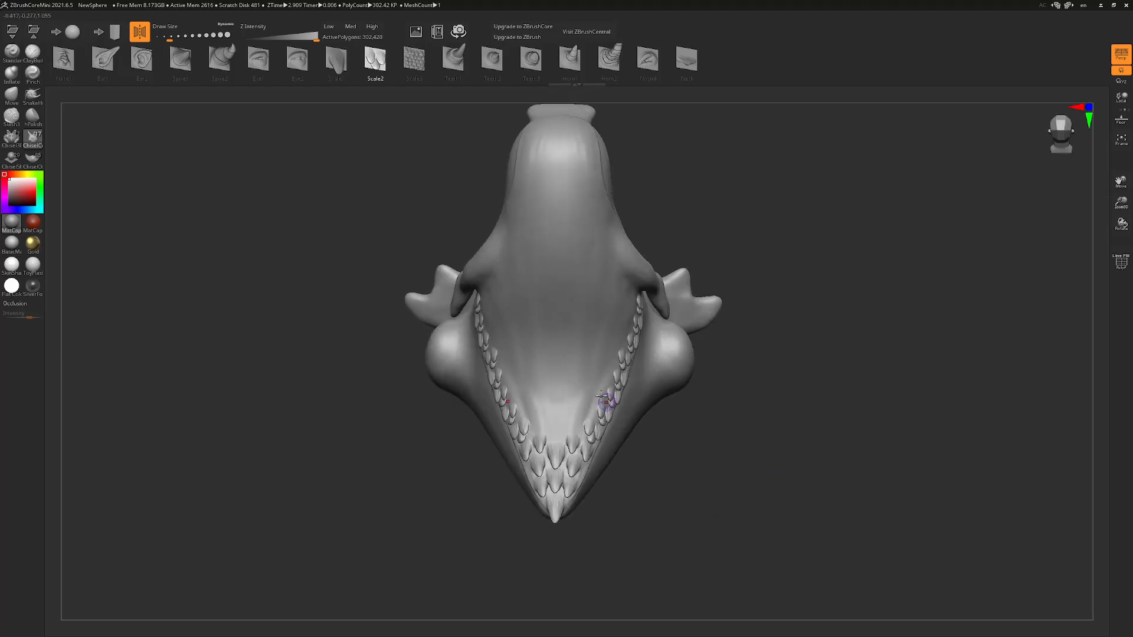
mouse_move(590, 400)
left_mouse_down()
mouse_move(611, 363)
mouse_move(592, 363)
mouse_move(606, 332)
left_mouse_up()
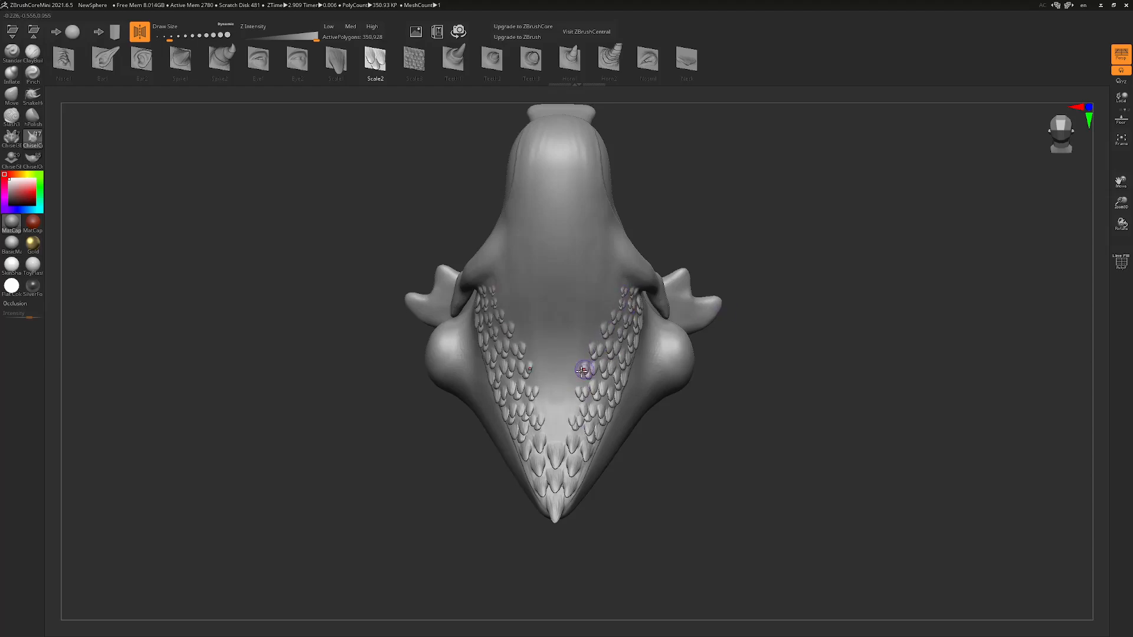
Fill the middle of the tail and lower back with Scale1 scales
left_click(337, 60)
left_click_drag(557, 440, 561, 364)
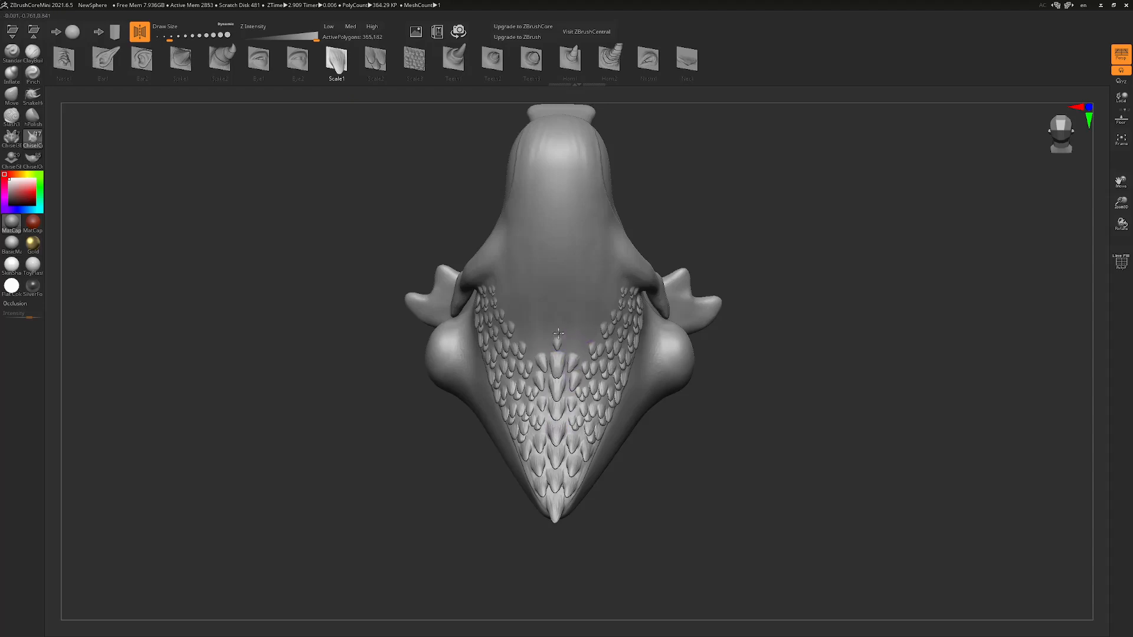
left_click_drag(592, 331, 580, 323)
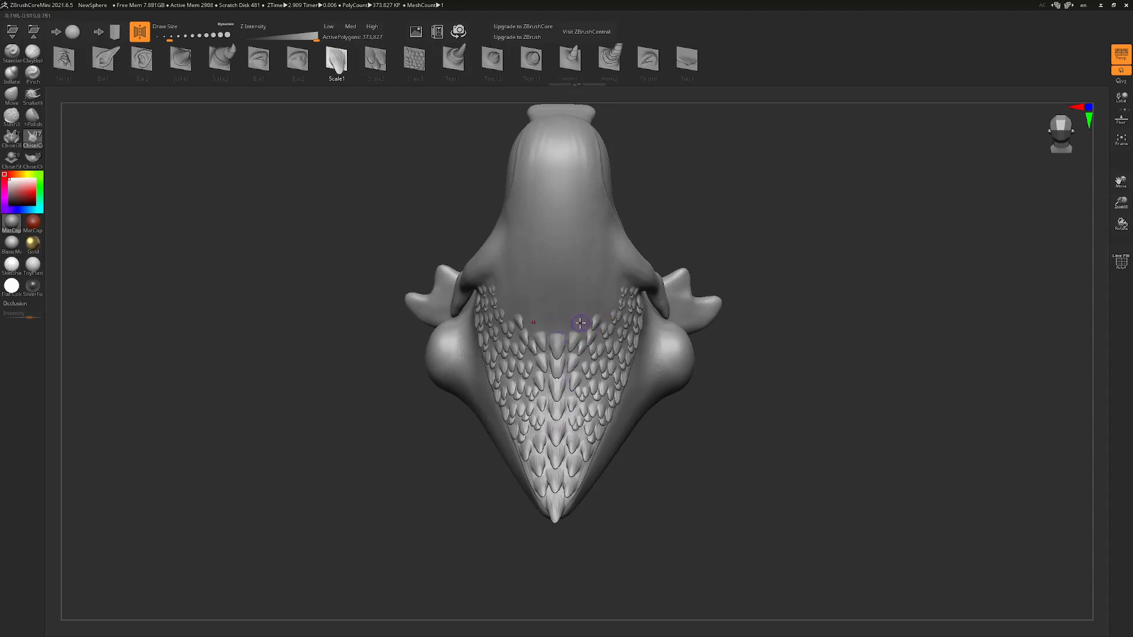
left_click_drag(774, 369, 780, 383)
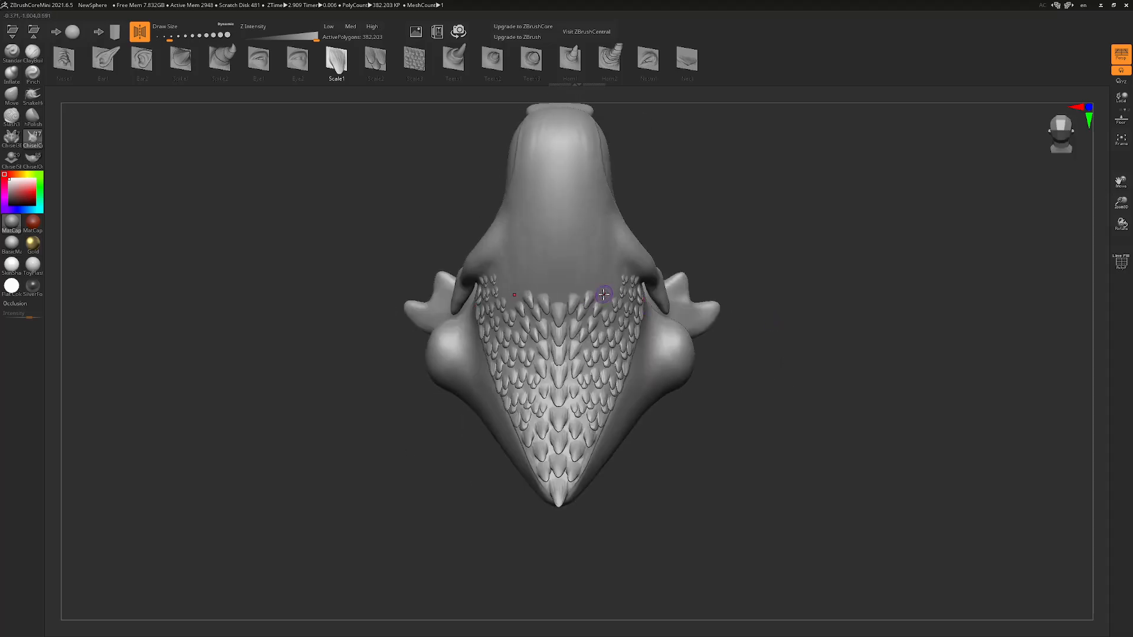
left_click_drag(779, 332, 752, 311)
Extend the scales up the back with Scale2 at the sides and Scale1 along the centreline
left_click(375, 59)
left_click_drag(582, 272, 610, 246)
left_click_drag(696, 207, 683, 195)
left_click_drag(593, 245, 575, 259)
left_click_drag(741, 209, 694, 194)
left_click(337, 59)
left_click_drag(558, 234, 559, 220)
Place scales above the bill and along both borders of the crown with symmetry on
left_click_drag(762, 253, 746, 392)
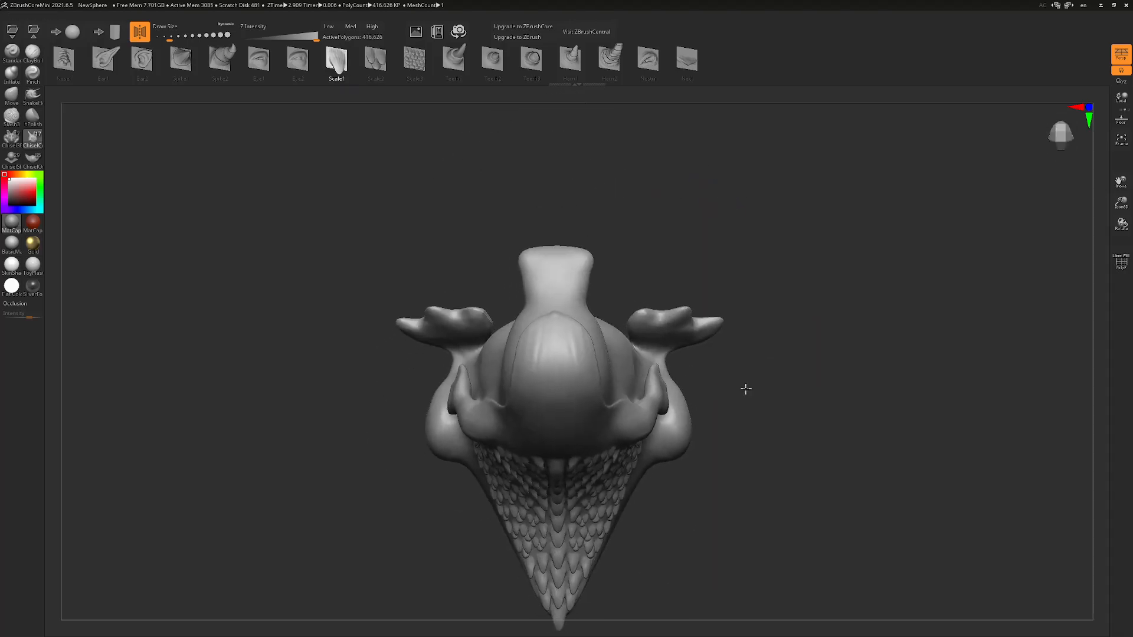
scroll(746, 392, "up", 3)
mouse_move(537, 190)
left_mouse_down()
mouse_move(565, 192)
mouse_move(616, 235)
left_mouse_up()
key("x")
left_click_drag(619, 307, 621, 321)
left_click_drag(807, 268, 806, 236)
left_click_drag(622, 269, 625, 282)
mouse_move(826, 283)
left_mouse_down()
mouse_move(749, 359)
mouse_move(698, 249)
mouse_move(697, 290)
left_mouse_up()
left_click_drag(559, 243, 598, 299)
left_click_drag(600, 303, 607, 335)
left_click_drag(608, 338, 610, 352)
left_click_drag(611, 358, 611, 373)
Fill the inside of the crown with further rows of Scale1 scales
mouse_move(538, 251)
left_mouse_down()
mouse_move(539, 267)
mouse_move(571, 286)
left_mouse_up()
left_click_drag(580, 288, 591, 314)
left_click_drag(592, 322, 594, 354)
left_click_drag(595, 359, 596, 373)
mouse_move(538, 280)
left_mouse_down()
mouse_move(538, 296)
mouse_move(568, 314)
left_mouse_up()
left_click_drag(575, 319, 581, 371)
mouse_move(539, 307)
left_mouse_down()
mouse_move(539, 322)
mouse_move(554, 326)
left_mouse_up()
left_click_drag(562, 329, 570, 361)
left_click_drag(538, 335, 550, 361)
Add Scale2 scales along the ridge from the side of the head down to the shoulder
left_click_drag(815, 442, 774, 373)
left_click(376, 59)
left_click_drag(669, 237, 596, 251)
left_click_drag(559, 257, 561, 269)
left_click_drag(732, 284, 685, 251)
left_click_drag(544, 271, 554, 294)
left_click_drag(696, 286, 679, 274)
left_click_drag(552, 295, 553, 302)
left_click_drag(641, 281, 619, 286)
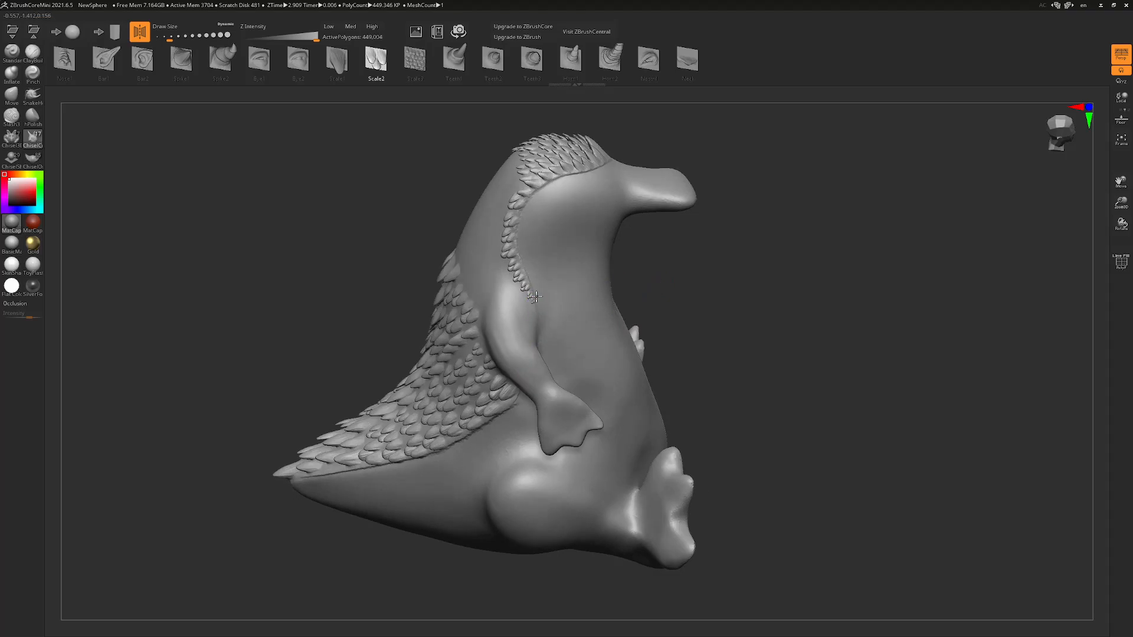
Add rows of Scale2 scales down the side of the neck, behind the ridge that starts at the head
left_click_drag(696, 284, 791, 318)
left_click_drag(583, 192, 583, 201)
left_click_drag(584, 211, 606, 261)
left_click_drag(691, 256, 623, 268)
left_click_drag(697, 255, 642, 236)
left_click_drag(545, 298, 548, 308)
left_click_drag(725, 260, 774, 304)
left_click_drag(569, 191, 584, 242)
left_click_drag(691, 242, 567, 280)
Fill the lower side of the neck with further Scale2 scales down to the shoulder
left_click_drag(691, 248, 623, 263)
left_click_drag(714, 289, 812, 336)
left_click_drag(564, 221, 565, 229)
left_click_drag(598, 264, 599, 272)
left_click_drag(732, 265, 655, 248)
left_click_drag(576, 269, 577, 276)
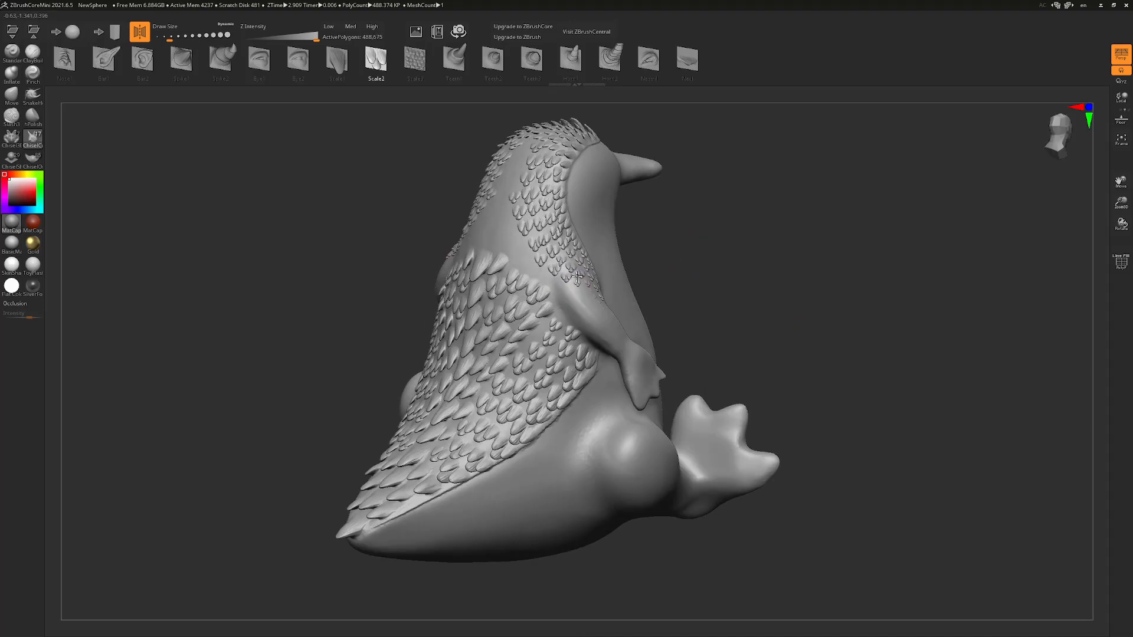
left_click_drag(602, 313, 603, 315)
left_click_drag(742, 284, 697, 279)
mouse_move(769, 326)
left_mouse_down()
mouse_move(812, 334)
mouse_move(788, 331)
left_mouse_up()
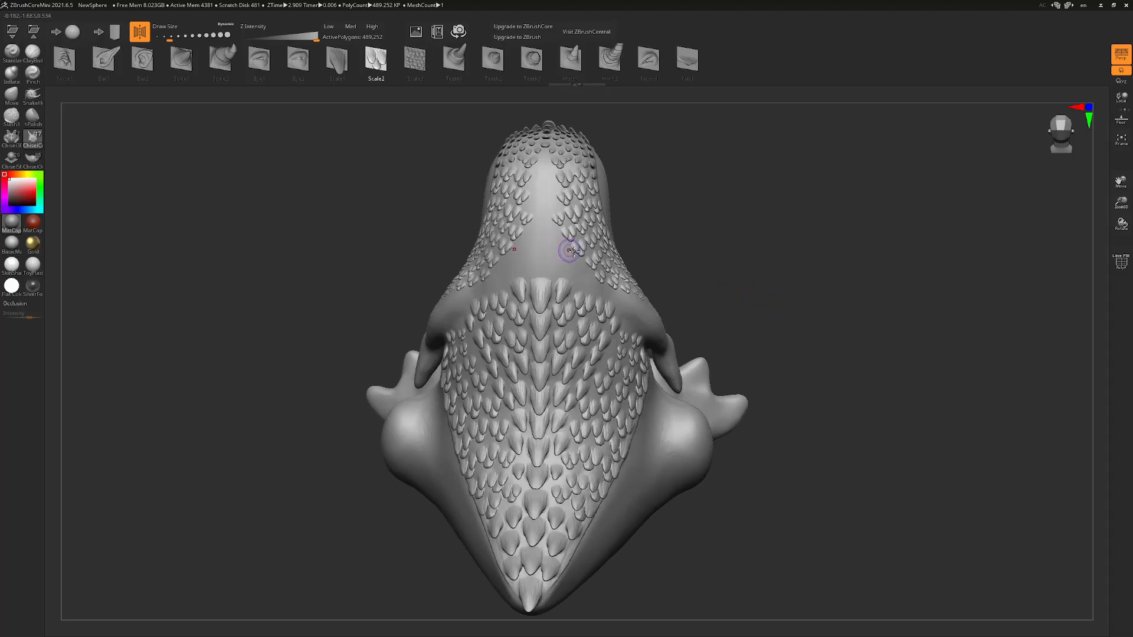
Fill the bare nape between head and back with Scale2 scales at the sides and Scale1 scales along the centreline
left_click_drag(567, 249, 569, 256)
left_click_drag(744, 266, 667, 254)
left_click_drag(543, 278, 545, 285)
left_click_drag(673, 254, 738, 265)
left_click(337, 60)
left_click_drag(547, 259, 547, 273)
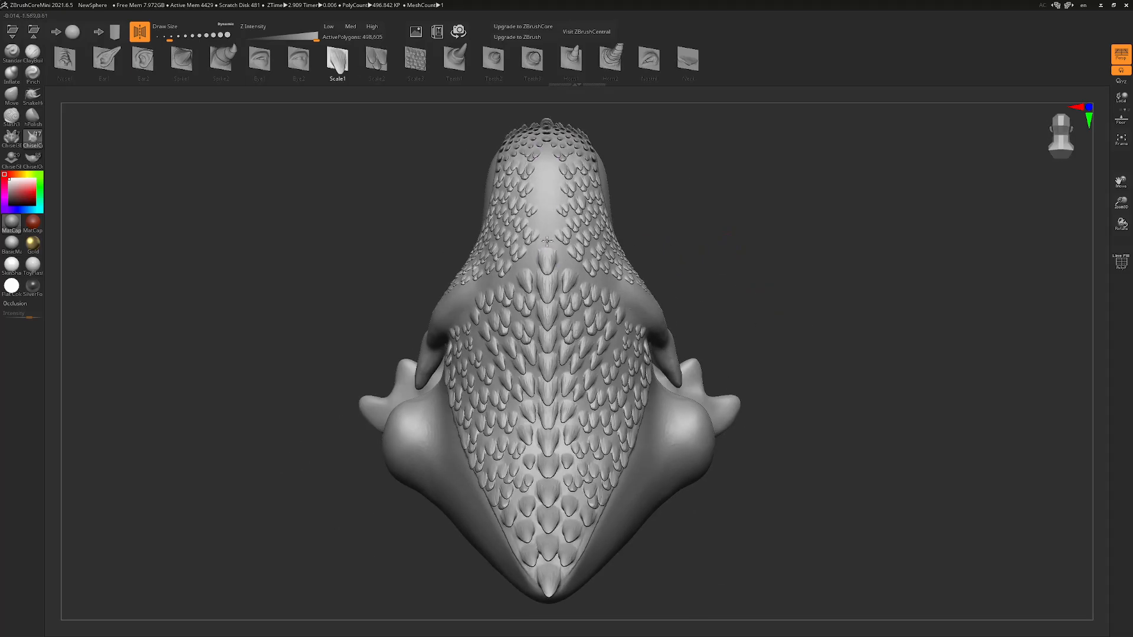
left_click_drag(547, 187, 547, 204)
Cover the remaining gaps around the shoulders and upper arms with scales
left_click_drag(731, 253, 734, 301)
mouse_move(679, 259)
left_mouse_down()
mouse_move(763, 245)
mouse_move(696, 257)
left_mouse_up()
left_click_drag(560, 273, 560, 281)
mouse_move(723, 270)
left_mouse_down()
mouse_move(709, 269)
mouse_move(774, 296)
left_mouse_up()
left_click_drag(679, 283, 772, 293)
left_click_drag(495, 322, 491, 329)
left_click_drag(485, 332, 482, 339)
mouse_move(679, 301)
left_mouse_down()
mouse_move(764, 311)
mouse_move(778, 300)
left_mouse_up()
Smooth the skin along the border of the scales at the side of the head
mouse_move(708, 336)
left_mouse_down()
mouse_move(779, 366)
mouse_move(854, 501)
left_mouse_up()
left_click(11, 117)
mouse_move(732, 260)
left_mouse_down()
mouse_move(806, 273)
mouse_move(711, 214)
mouse_move(736, 294)
mouse_move(706, 232)
mouse_move(731, 185)
mouse_move(679, 166)
left_mouse_up()
key("s")
left_click_drag(476, 156, 473, 156)
mouse_move(473, 160)
left_mouse_down("shift")
mouse_move(483, 143)
mouse_move(513, 146)
left_mouse_up("shift")
left_click_drag(732, 154, 696, 215)
left_click_drag(494, 225, 510, 225)
Smooth the scale border down to the shoulder and reduce the density of the mesh
left_click_drag(803, 277, 633, 300)
left_click_drag(759, 248, 738, 198)
left_click_drag(744, 428, 808, 376)
left_click_drag(660, 549, 501, 125)
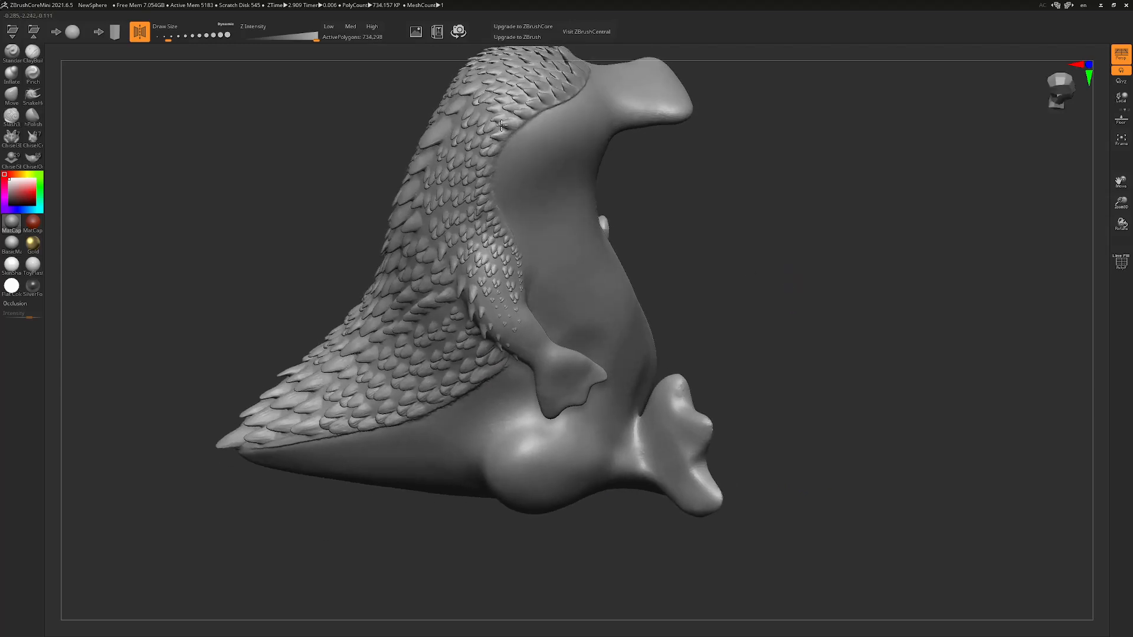
left_click_drag(483, 238, 487, 248)
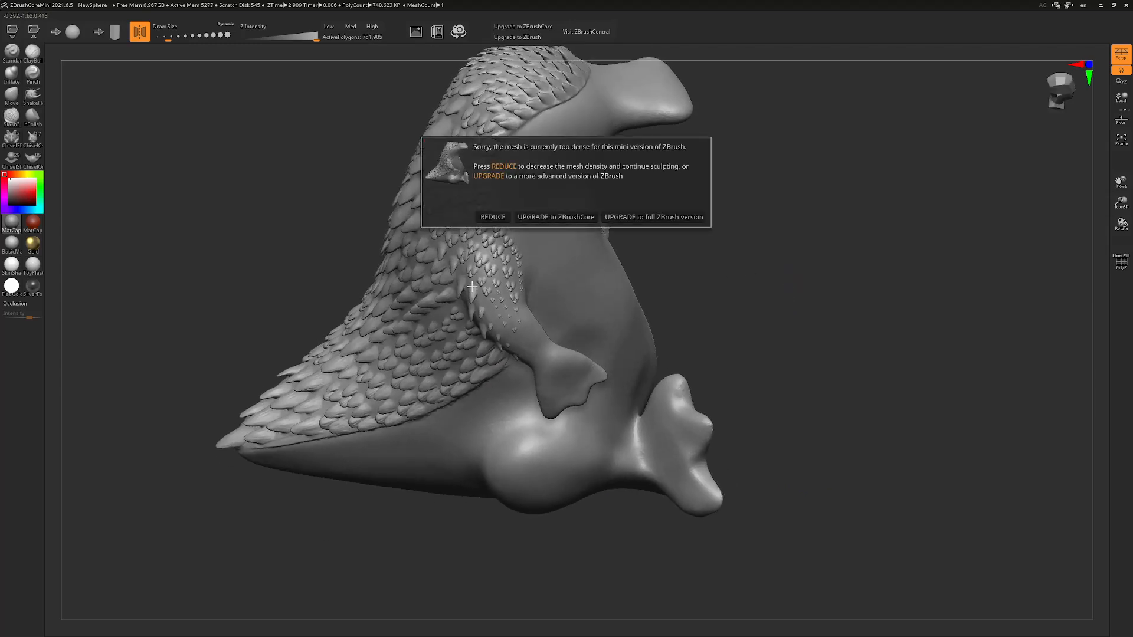
left_click(497, 217)
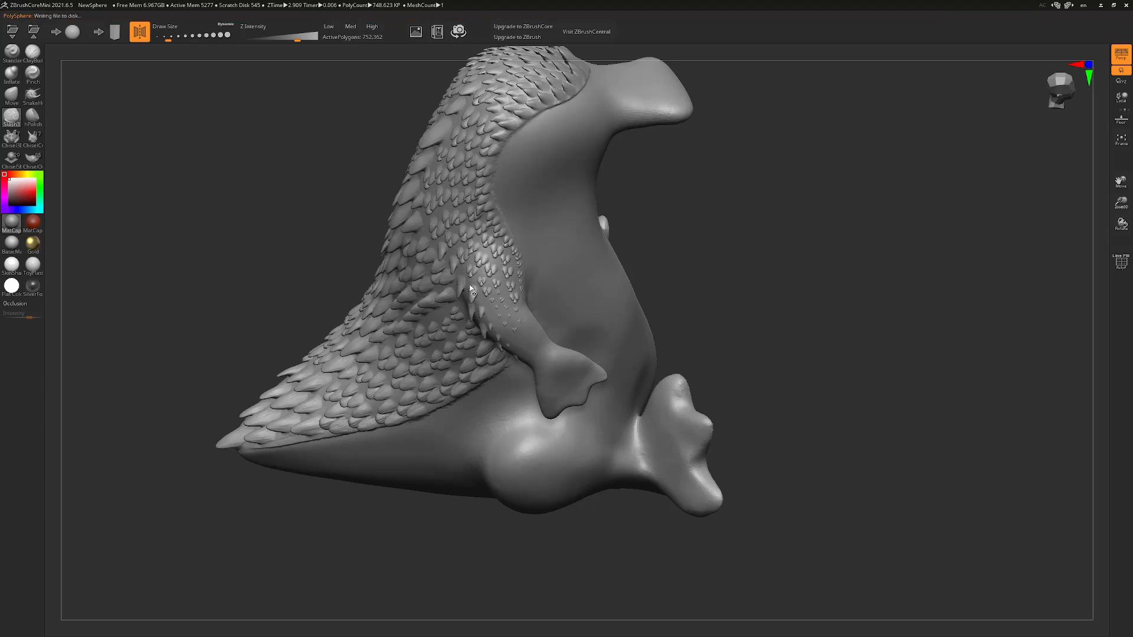
Carve a fine Slash3 crease along the scale border from the crown down the side of the neck
left_click_drag(784, 341, 560, 377)
mouse_move(796, 381)
left_mouse_down("alt")
mouse_move(813, 425)
mouse_move(802, 212)
mouse_move(807, 303)
left_mouse_up("alt")
key("s")
left_click_drag(719, 157, 715, 157)
left_click_drag(465, 159, 505, 163)
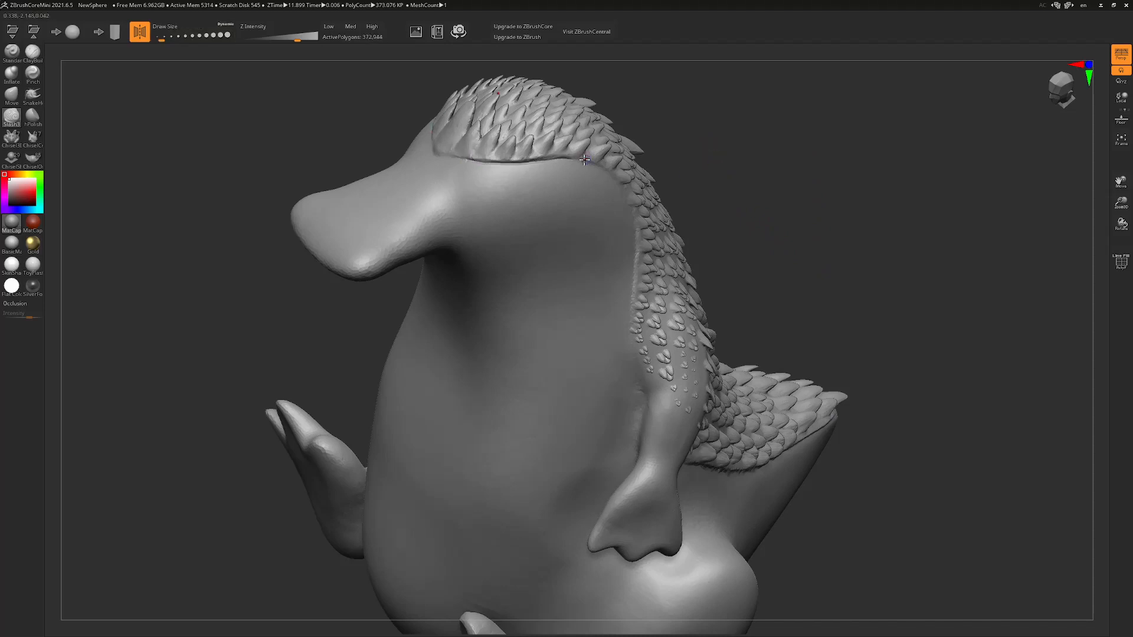
left_click_drag(822, 191, 525, 134)
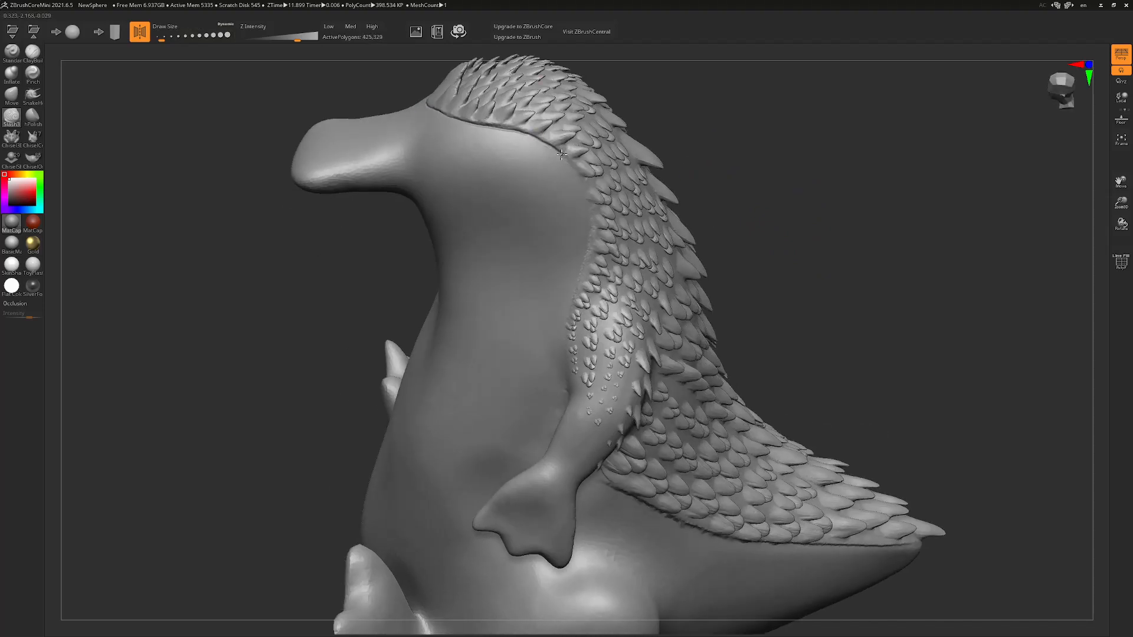
left_click_drag(588, 200, 589, 223)
Carve a crease along the lower scale border from the back to the tail tip and reduce the mesh density
left_click_drag(873, 331, 850, 227)
left_click_drag(912, 378, 843, 375)
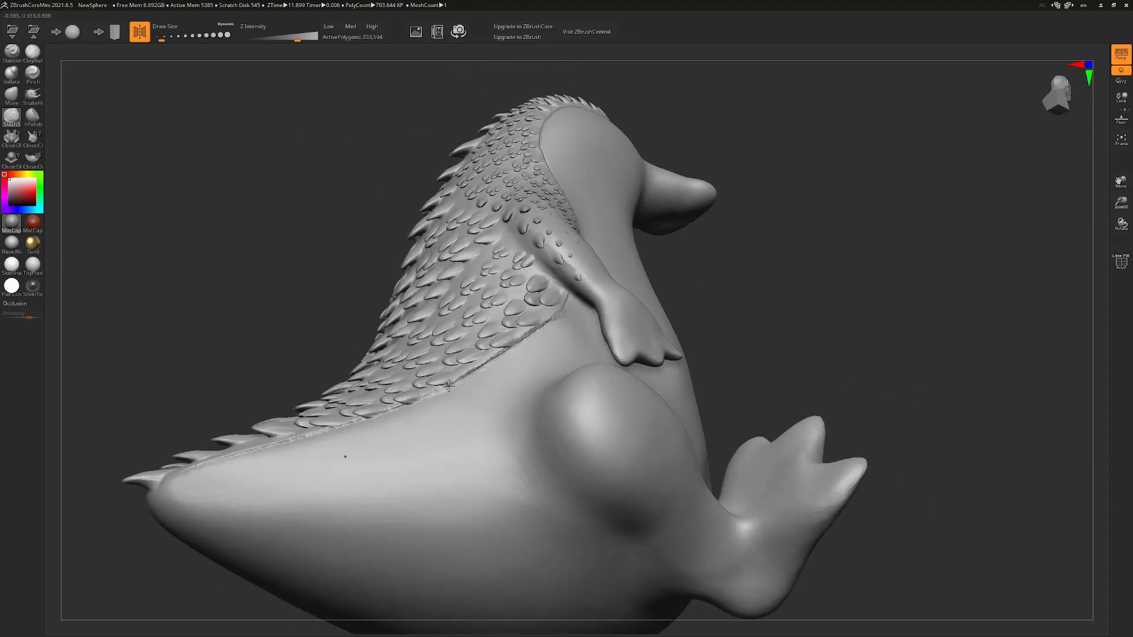
left_click_drag(449, 387, 381, 413)
left_click(495, 217)
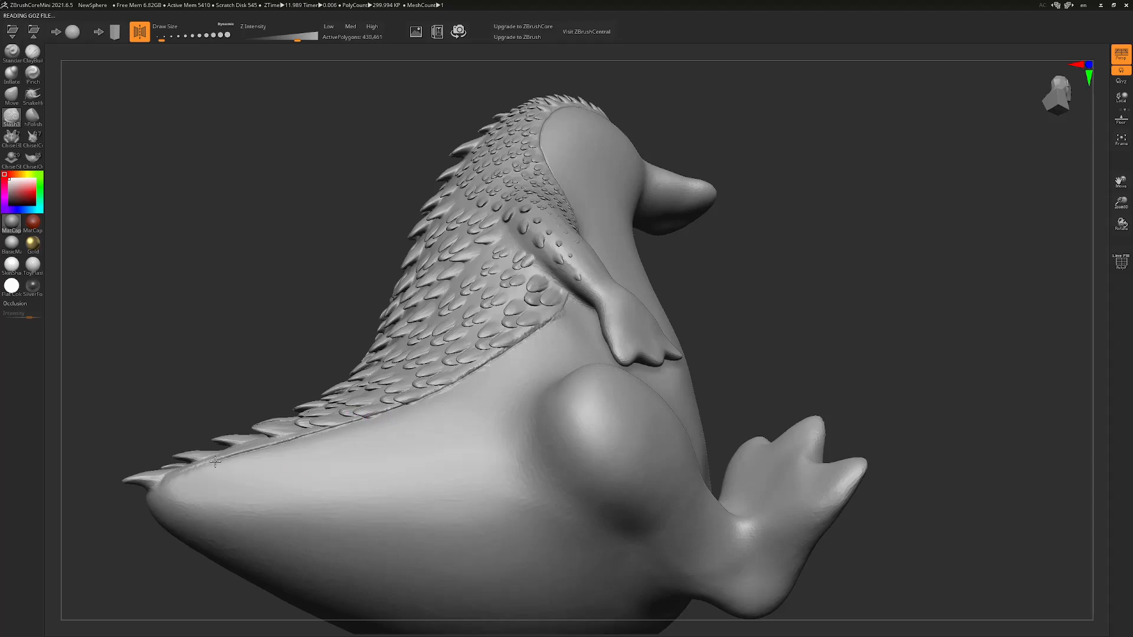
Flatten the bill and the area around its base with the hPolish brush
mouse_move(785, 378)
left_mouse_down()
mouse_move(896, 410)
mouse_move(888, 382)
mouse_move(844, 369)
mouse_move(872, 432)
mouse_move(918, 435)
mouse_move(817, 427)
mouse_move(857, 433)
mouse_move(838, 435)
mouse_move(814, 463)
left_mouse_up()
left_click(33, 55)
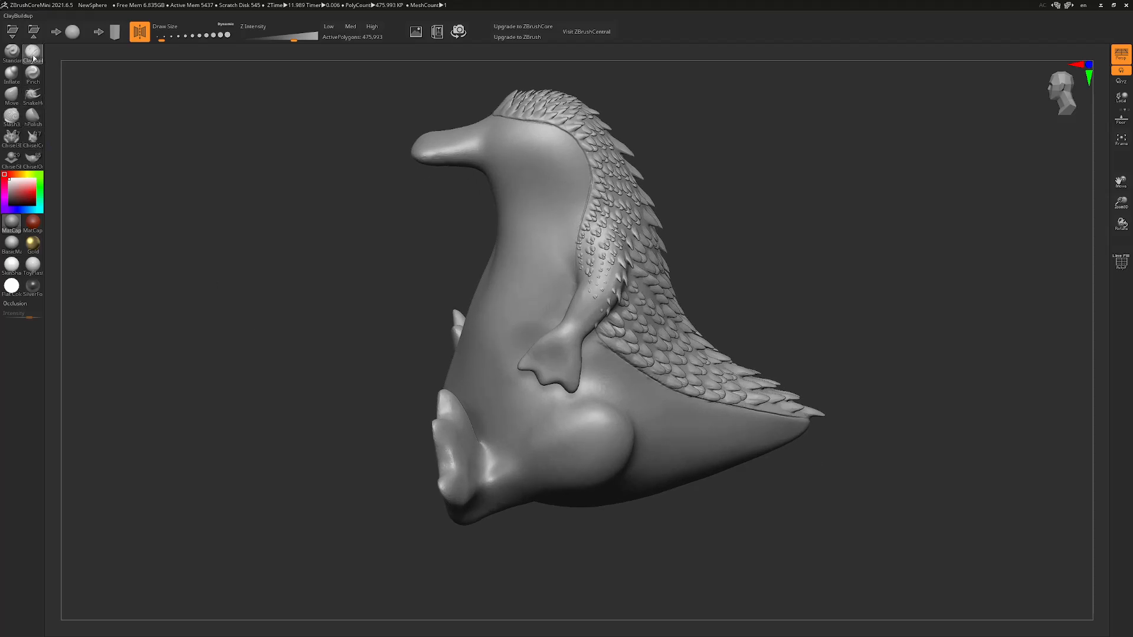
left_click_drag(753, 218, 794, 248)
left_click_drag(744, 195, 791, 255, "alt")
left_click(33, 118)
key("s")
key("s")
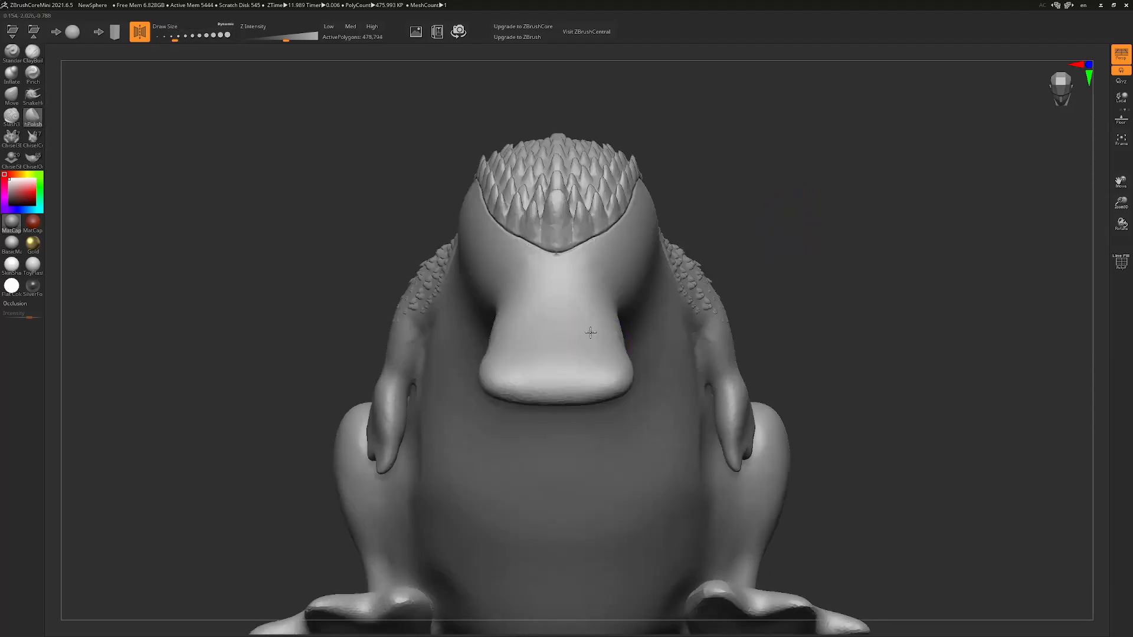
mouse_move(817, 284)
left_mouse_down()
mouse_move(760, 248)
mouse_move(853, 236)
left_mouse_up()
mouse_move(656, 180)
left_mouse_down()
mouse_move(647, 203)
mouse_move(571, 202)
left_mouse_up()
left_click_drag(826, 243, 782, 238)
Raise the hPolish intensity and flatten the top and sides of the bill further
left_click_drag(286, 37, 294, 38)
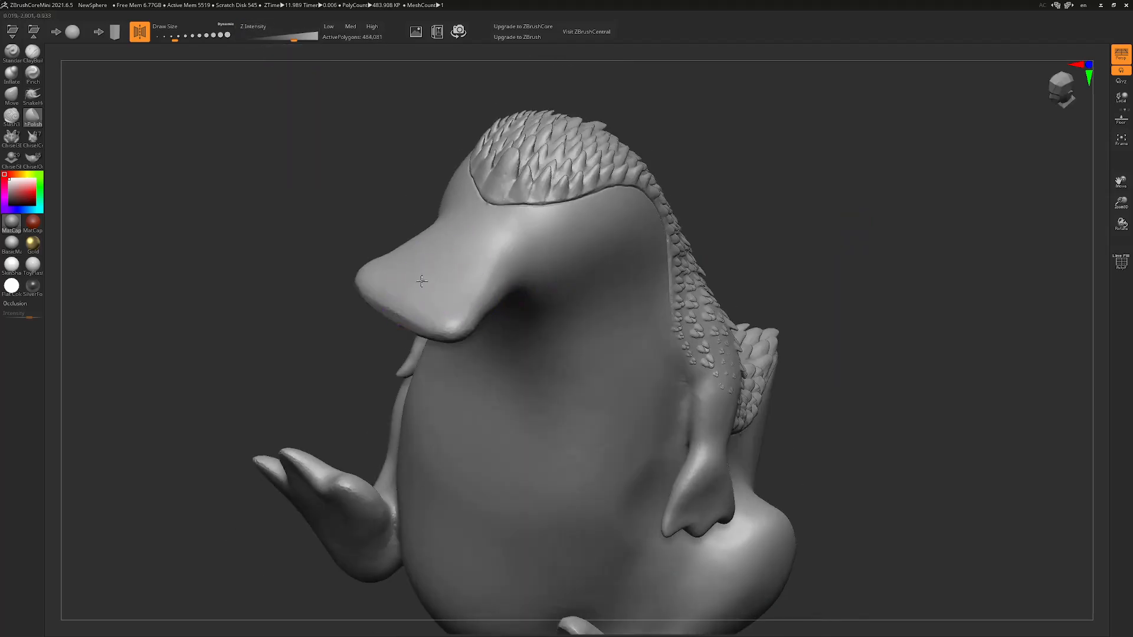
left_click_drag(422, 281, 504, 238)
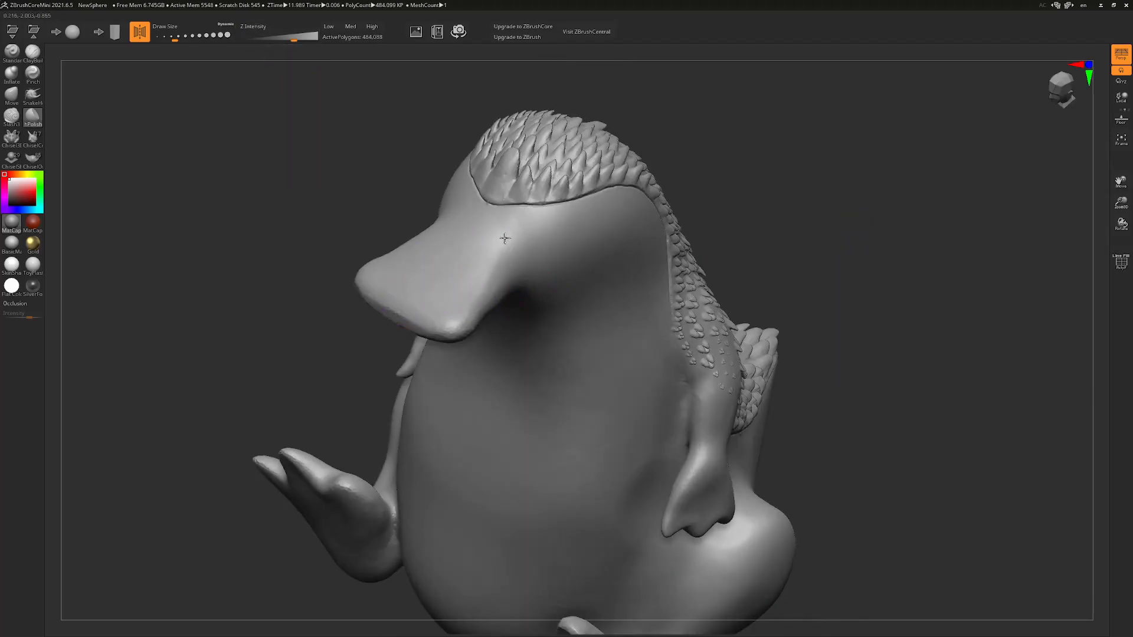
left_click_drag(450, 282, 399, 312)
mouse_move(794, 248)
left_mouse_down()
mouse_move(847, 252)
mouse_move(809, 235)
left_mouse_up()
left_click_drag(452, 141, 383, 144)
Polish the underside and the front edge of the bill
mouse_move(827, 259)
left_mouse_down()
mouse_move(852, 215)
mouse_move(850, 183)
left_mouse_up()
key("s")
left_click_drag(587, 150, 590, 150)
left_click_drag(560, 164, 564, 157)
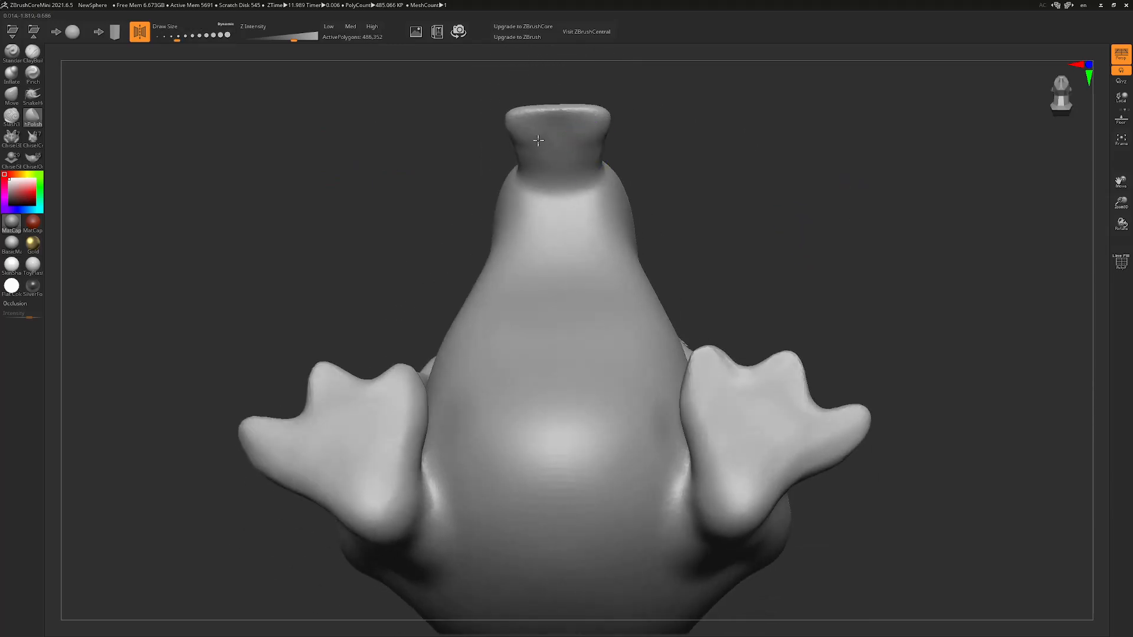
left_click_drag(787, 158, 772, 318)
mouse_move(872, 345)
left_mouse_down()
mouse_move(789, 281)
mouse_move(787, 251)
mouse_move(799, 238)
mouse_move(765, 282)
left_mouse_up()
left_click_drag(426, 331, 391, 345)
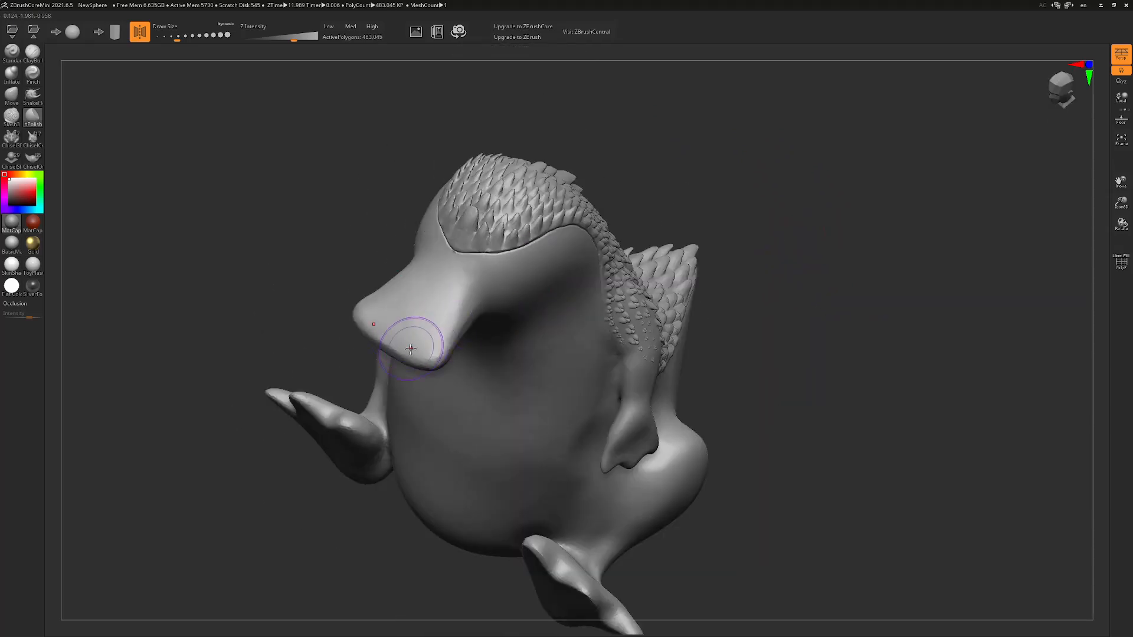
left_click_drag(650, 214, 754, 175)
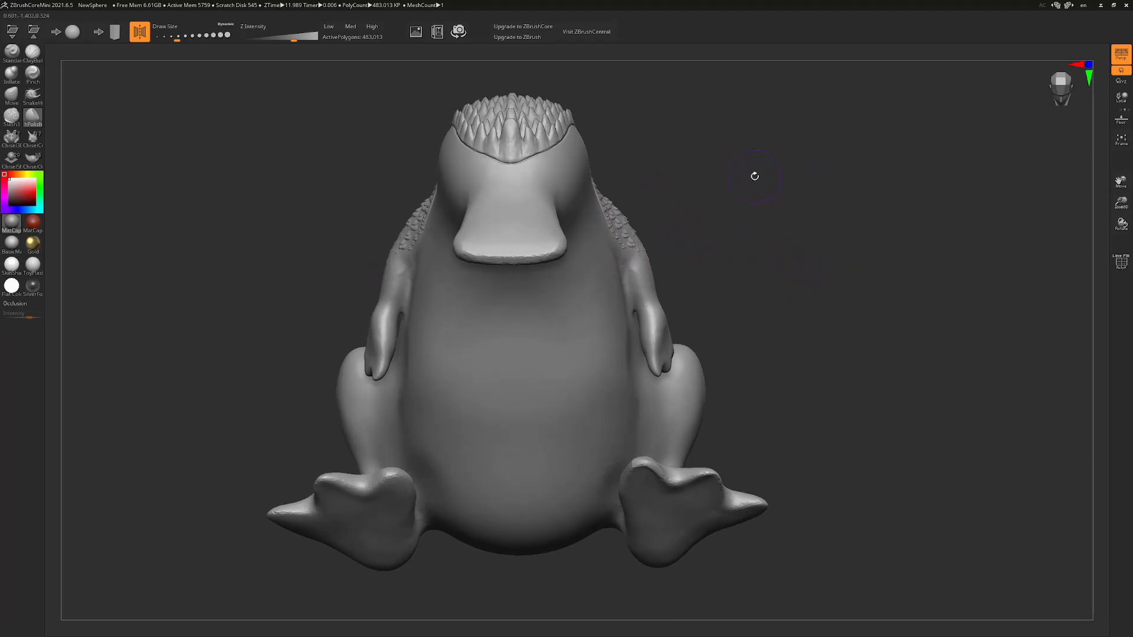
Build up a raised rim where the bill meets the face with the ClayBuildup brush
key("s")
mouse_move(684, 171)
left_mouse_down()
mouse_move(674, 171)
mouse_move(700, 210)
mouse_move(785, 247)
mouse_move(500, 265)
left_mouse_up()
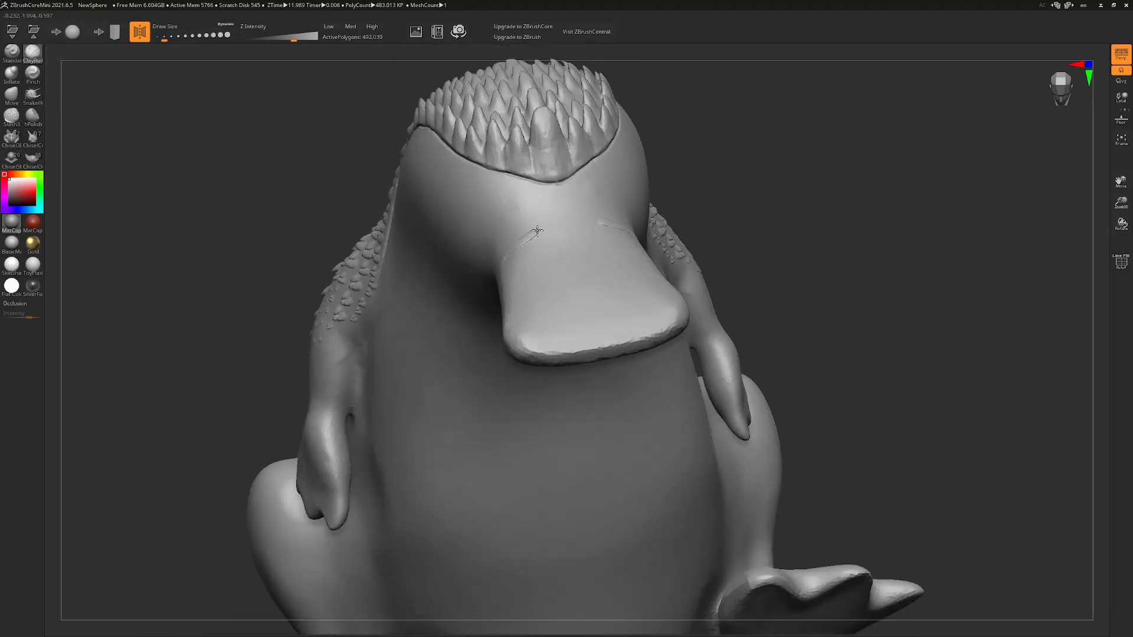
left_click_drag(826, 243, 834, 256)
left_click_drag(621, 244, 560, 275)
left_click_drag(611, 251, 564, 288)
Smooth the raised rim at the base of the bill and its transition into the face
key("s")
left_click_drag(768, 222, 774, 222)
mouse_move(619, 265)
left_mouse_down("shift")
mouse_move(612, 285)
mouse_move(581, 267)
mouse_move(597, 262)
left_mouse_up("shift")
left_click_drag(822, 268, 787, 262)
left_click_drag(489, 245, 506, 249, "shift")
mouse_move(821, 263)
left_mouse_down()
mouse_move(830, 271)
mouse_move(791, 236)
left_mouse_up()
left_click_drag(466, 239, 415, 213, "shift")
Smooth the front edge and sides of the bill
left_click_drag(835, 246, 906, 277)
left_click_drag(614, 235, 549, 243, "shift")
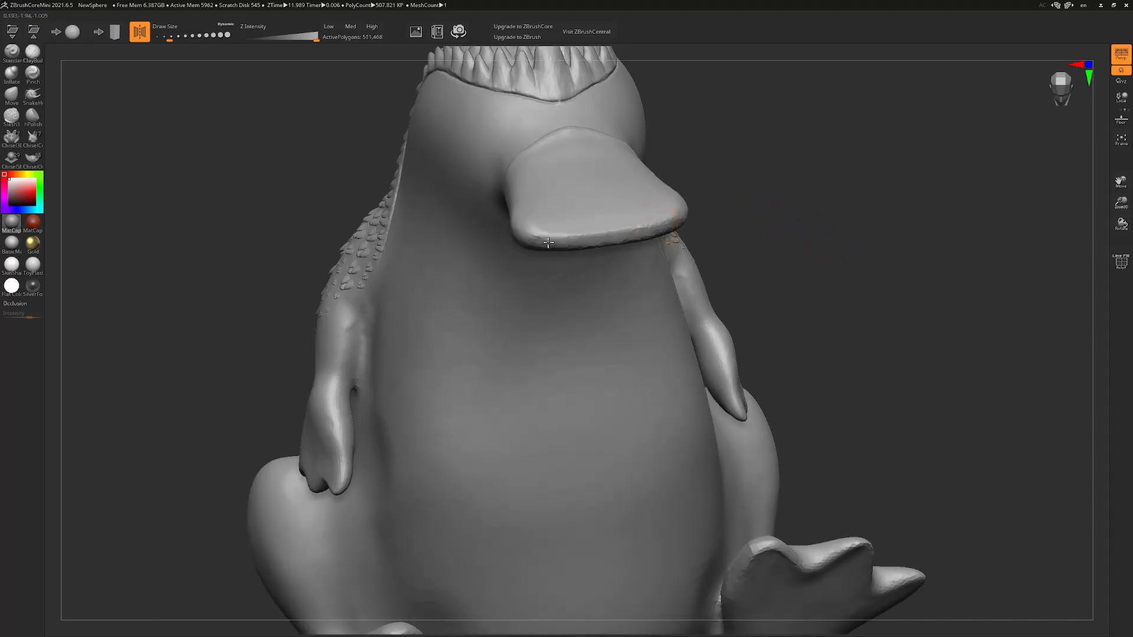
left_click_drag(826, 248, 903, 236)
left_click_drag(779, 193, 758, 207, "shift")
Carve a thin Slash3 crease around the base of the bill
mouse_move(864, 252)
left_mouse_down()
mouse_move(857, 233)
mouse_move(834, 268)
mouse_move(840, 291)
mouse_move(803, 282)
left_mouse_up()
left_click(18, 125)
key("s")
left_click_drag(746, 226, 737, 228)
mouse_move(761, 278)
left_mouse_down()
mouse_move(802, 336)
mouse_move(814, 304)
mouse_move(759, 311)
mouse_move(716, 422)
left_mouse_up()
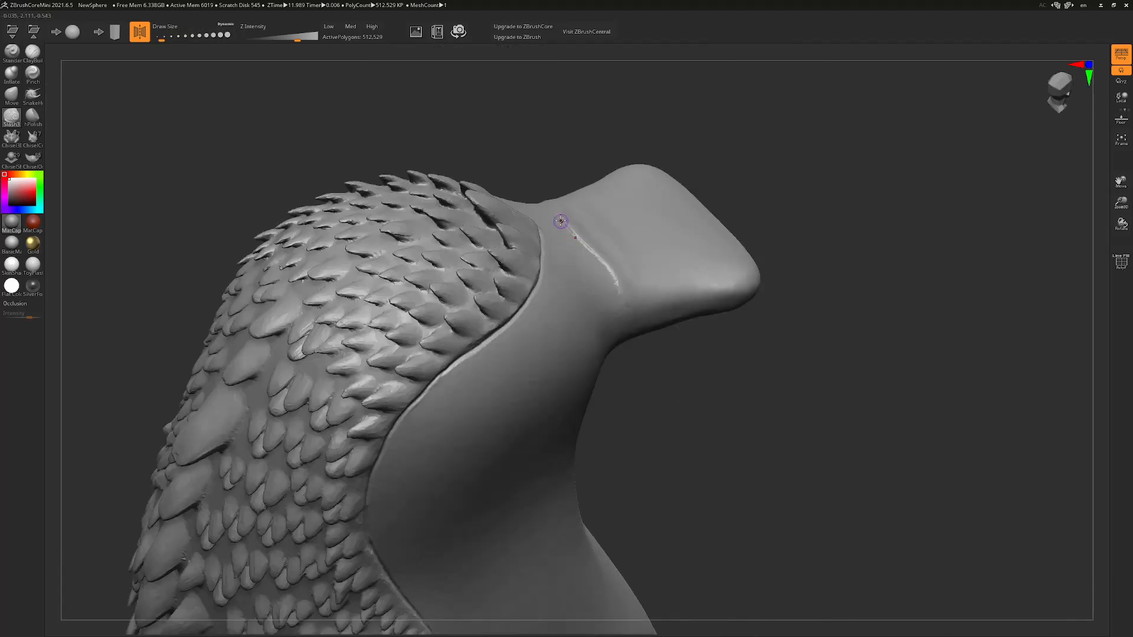
mouse_move(619, 297)
left_mouse_down()
mouse_move(726, 380)
mouse_move(812, 284)
mouse_move(806, 214)
left_mouse_up()
Smooth the bill and its underside, working from the side and from below
key("s")
left_click_drag(435, 195, 420, 192, "shift")
mouse_move(832, 233)
left_mouse_down()
mouse_move(880, 242)
mouse_move(834, 248)
mouse_move(850, 268)
mouse_move(867, 245)
left_mouse_up()
mouse_move(778, 186)
left_mouse_down()
mouse_move(809, 207)
mouse_move(791, 240)
mouse_move(779, 218)
left_mouse_up()
key("s")
left_click(630, 248)
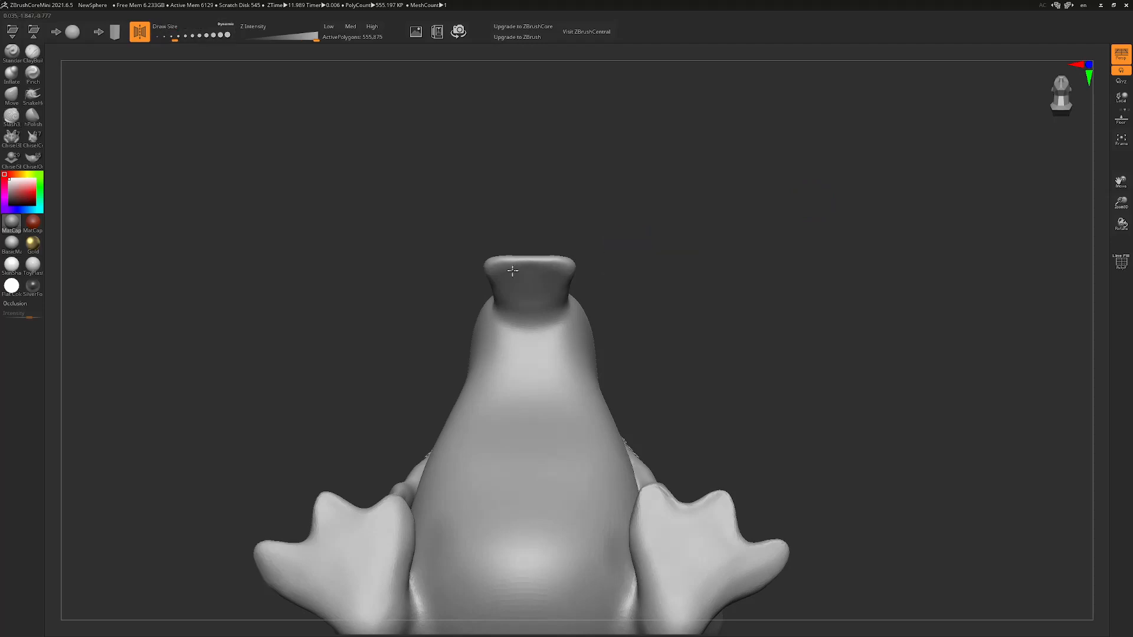
left_click_drag(727, 271, 735, 331)
left_click_drag(567, 347, 595, 345, "shift")
Refine the crease at the base of the bill with Slash3 and apply the High mesh resolution
key("s")
left_click(727, 305)
mouse_move(727, 324)
left_mouse_down("alt")
mouse_move(785, 212)
mouse_move(777, 225)
mouse_move(744, 225)
left_mouse_up("alt")
key("3")
left_click_drag(817, 184, 885, 156)
left_click_drag(616, 127, 645, 123)
mouse_move(817, 227)
left_mouse_down()
mouse_move(862, 233)
mouse_move(895, 278)
mouse_move(849, 230)
mouse_move(867, 269)
mouse_move(852, 260)
mouse_move(874, 270)
mouse_move(822, 192)
mouse_move(811, 201)
left_mouse_up()
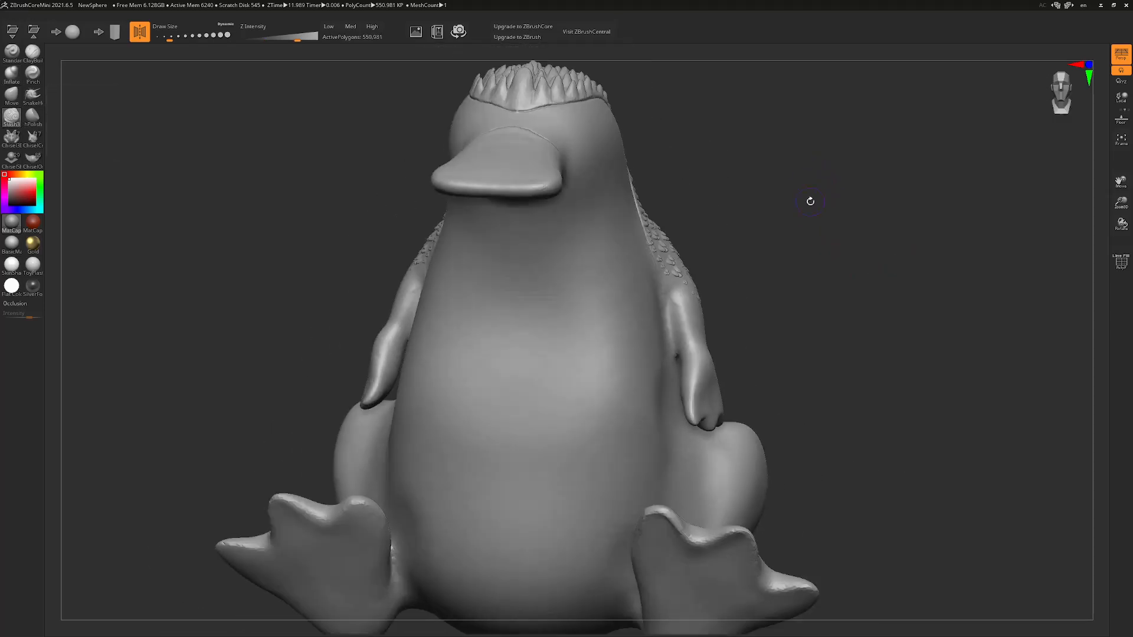
left_click(374, 26)
left_click_drag(680, 171, 650, 169)
Carve the mouth line around the edge of the bill with a smaller Slash3 brush
key("s")
left_click_drag(494, 170, 486, 170)
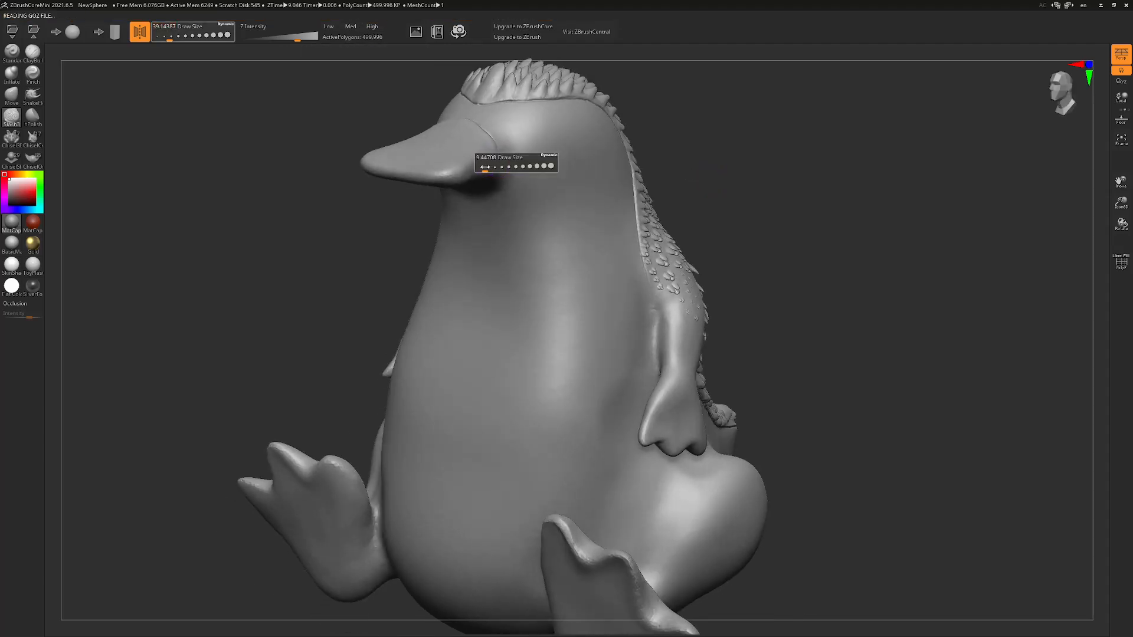
mouse_move(812, 260)
left_mouse_down()
mouse_move(853, 270)
mouse_move(807, 271)
left_mouse_up()
left_click_drag(454, 194, 457, 192)
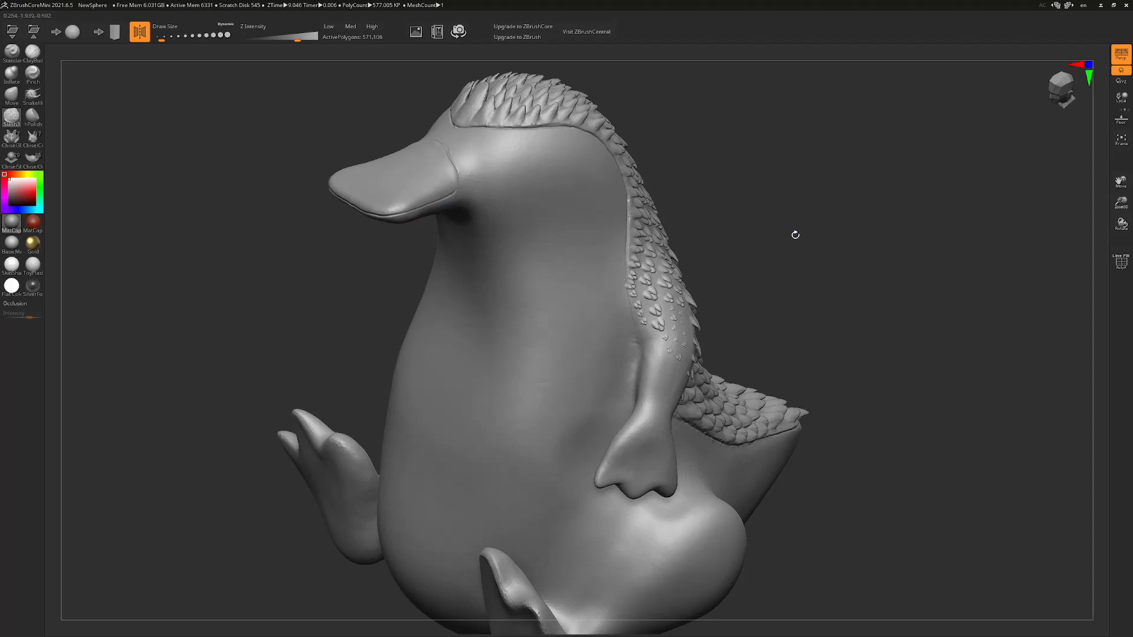
left_click_drag(852, 268, 875, 275)
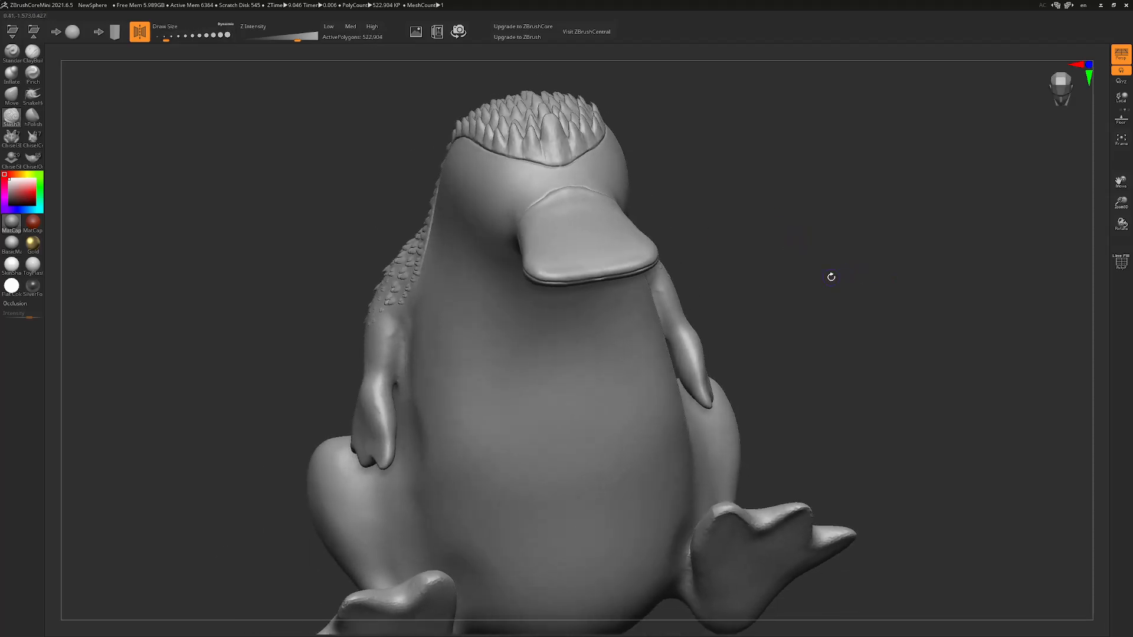
Sculpt a pair of nostrils near the front of the bill with ClayBuildup and smooth them
scroll(788, 239, "up", 3)
left_click_drag(797, 241, 787, 253)
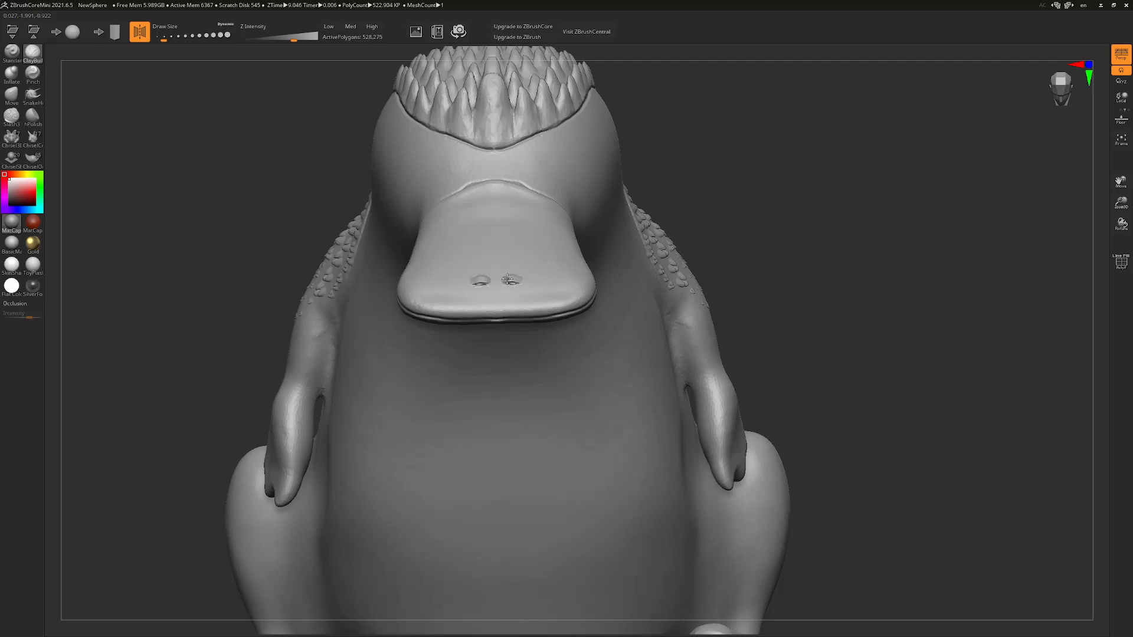
key("s")
left_click_drag(726, 211, 708, 212)
left_click_drag(761, 242, 779, 266)
key("s")
left_click_drag(544, 266, 555, 266)
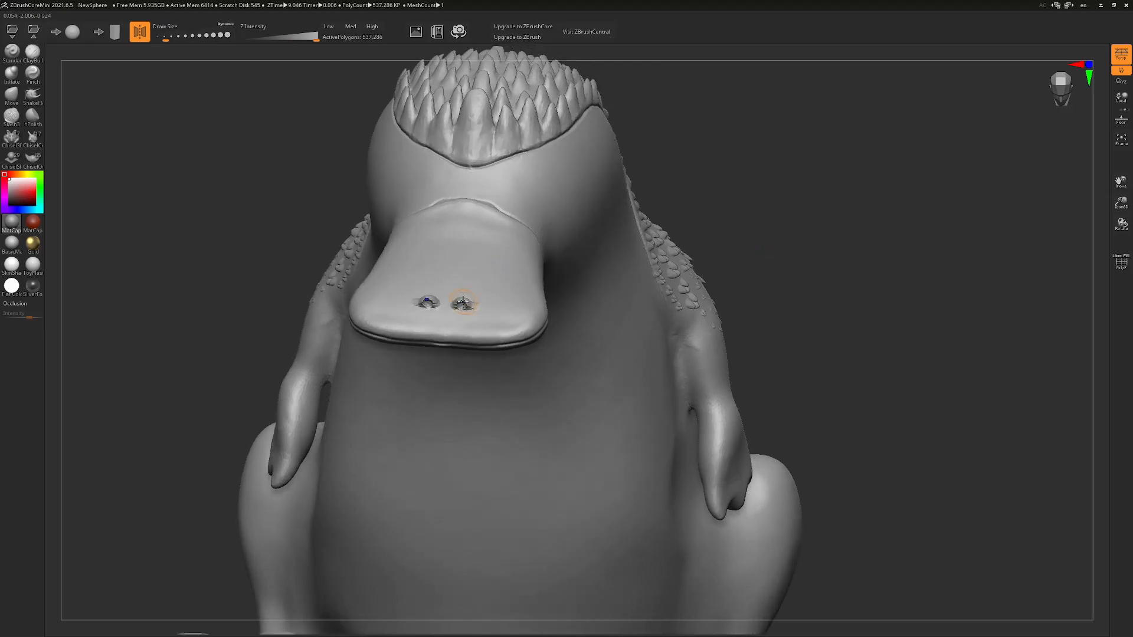
mouse_move(774, 246)
left_mouse_down()
mouse_move(805, 255)
mouse_move(787, 246)
left_mouse_up()
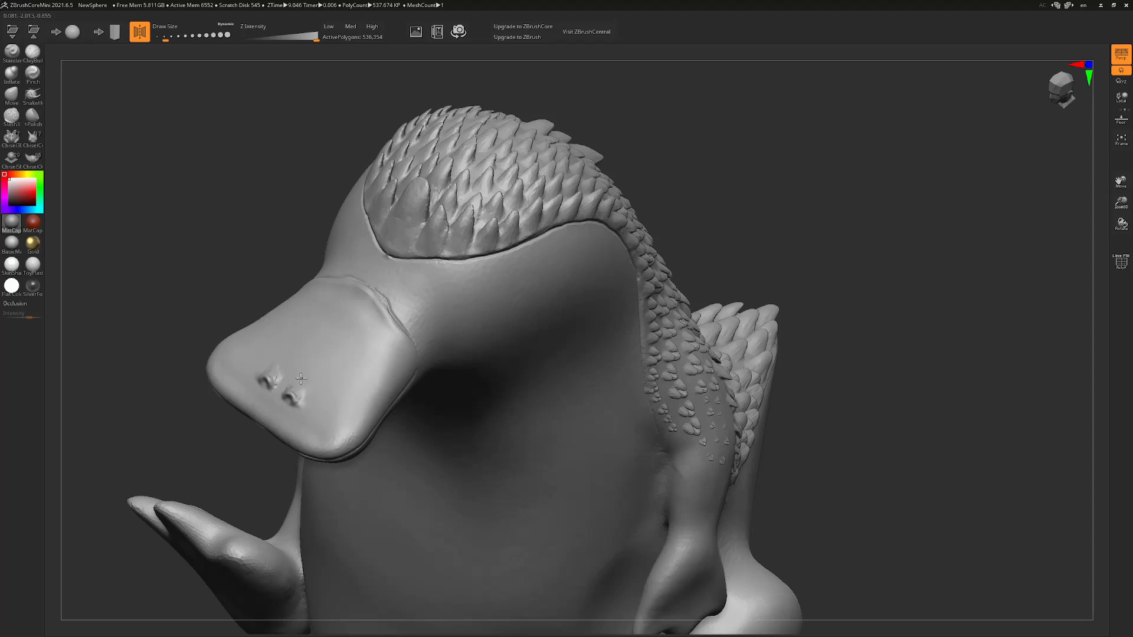
Sculpt curved brow ridges and eye sockets above the bill base with ClayBuildup and smooth them
mouse_move(859, 272)
left_mouse_down()
mouse_move(852, 313)
mouse_move(837, 324)
mouse_move(736, 271)
mouse_move(483, 231)
mouse_move(471, 257)
mouse_move(461, 236)
left_mouse_up()
key("ctrl+z")
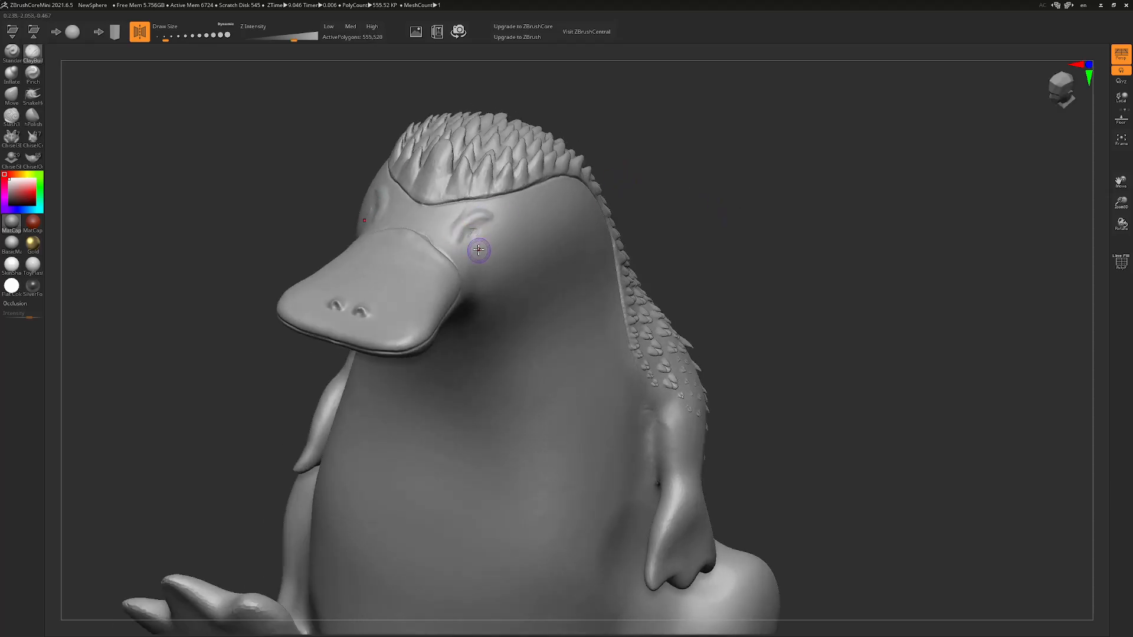
mouse_move(684, 217)
left_mouse_down()
mouse_move(456, 231)
mouse_move(479, 245)
left_mouse_up()
key("s")
left_click_drag(454, 228, 467, 242, "shift")
mouse_move(511, 259)
right_mouse_down()
mouse_move(736, 208)
mouse_move(490, 250)
right_mouse_up()
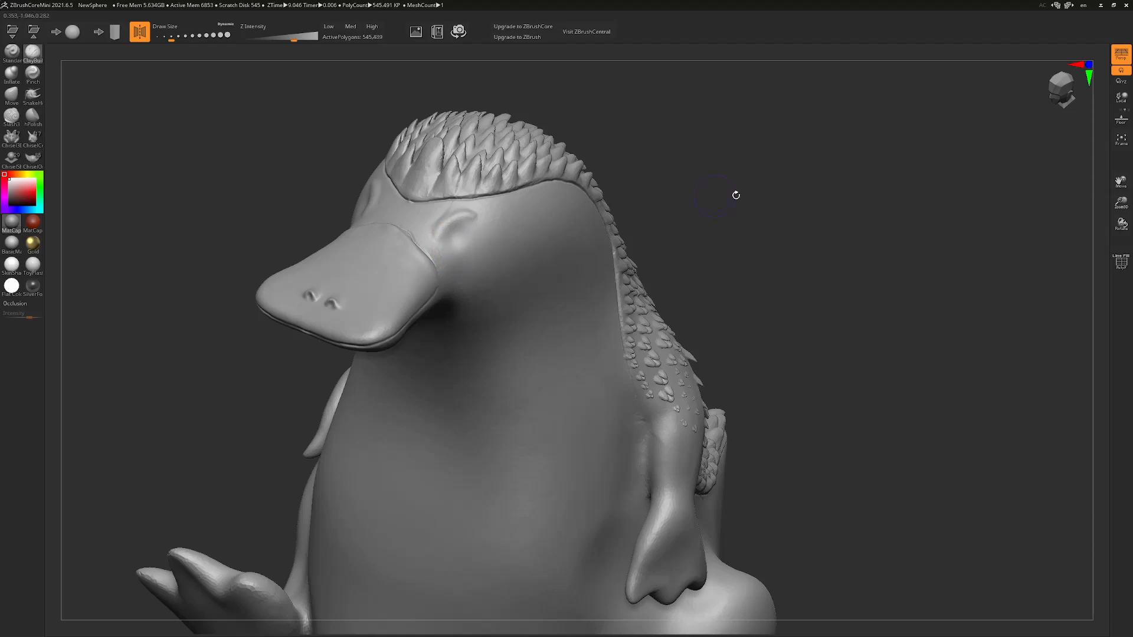
Insert a mirrored pair of Sphere_hemi eyeballs into the eye sockets
right_click_drag(583, 209, 748, 188)
left_click(11, 156)
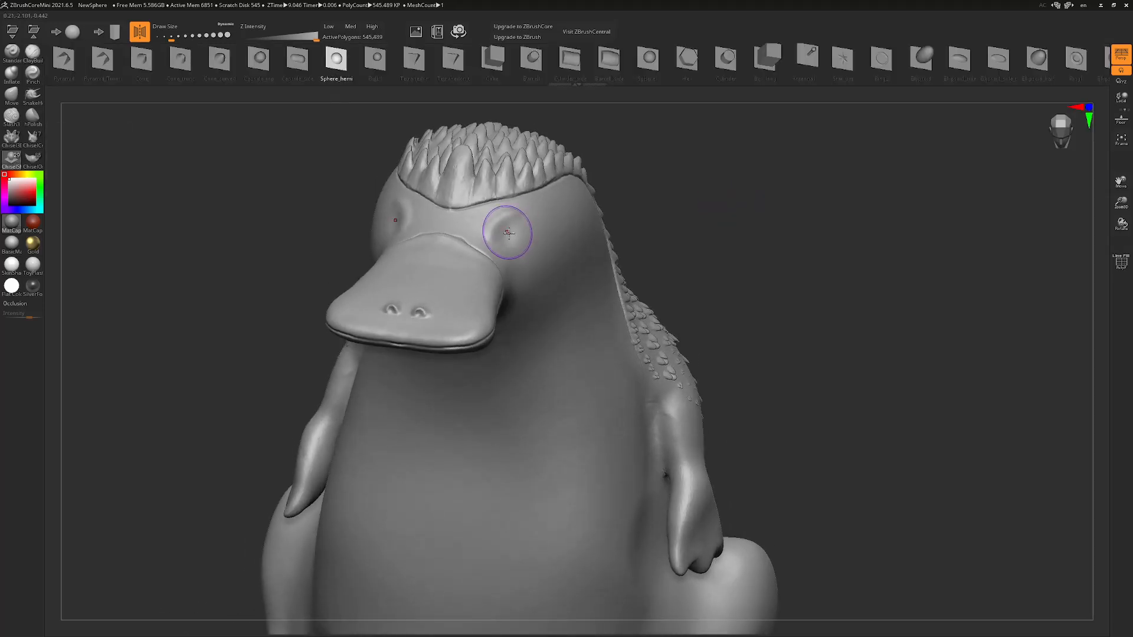
right_click_drag(519, 209, 715, 228)
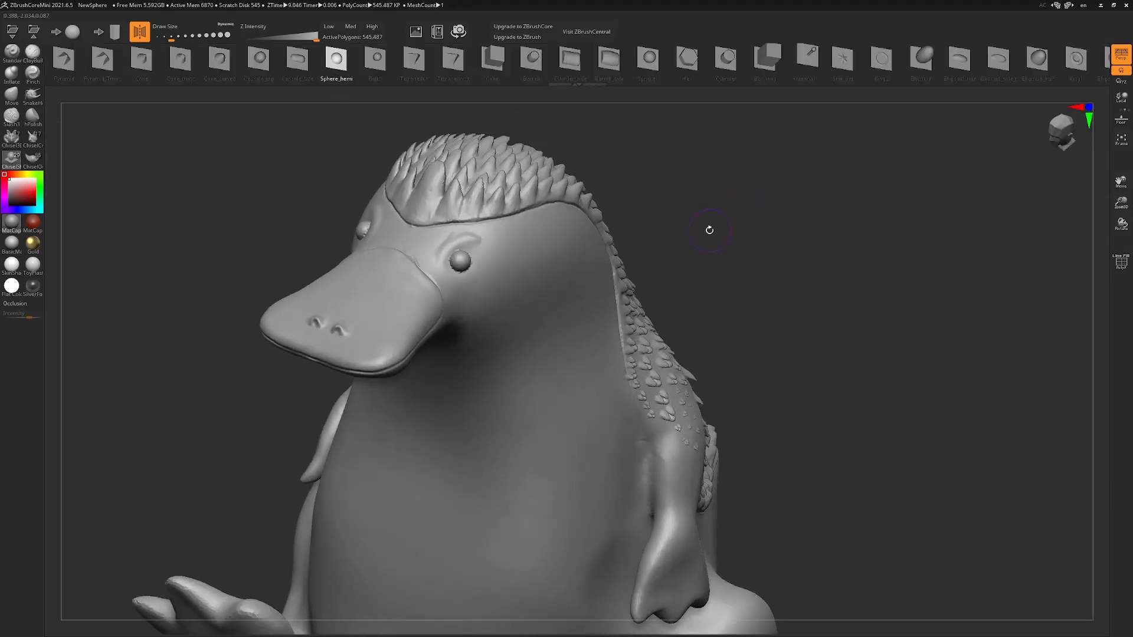
Build up eyelid folds around the eyeballs with a smaller ClayBuildup brush
left_click(32, 53)
key("s")
left_click(613, 158)
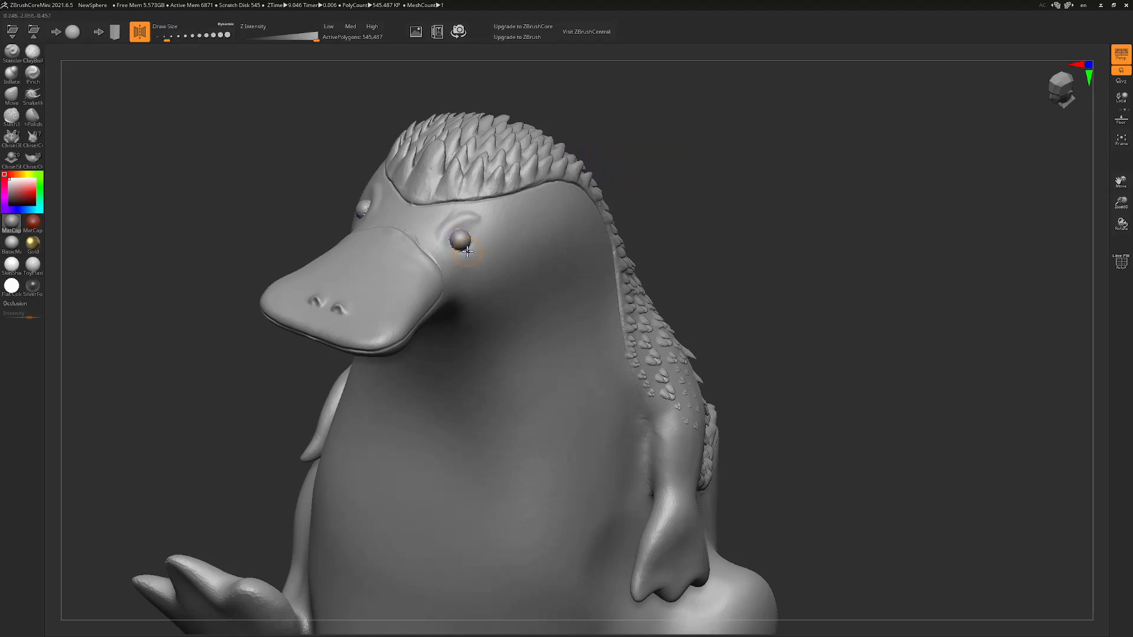
mouse_move(446, 239)
right_mouse_down()
mouse_move(689, 207)
mouse_move(476, 246)
right_mouse_up()
key("s")
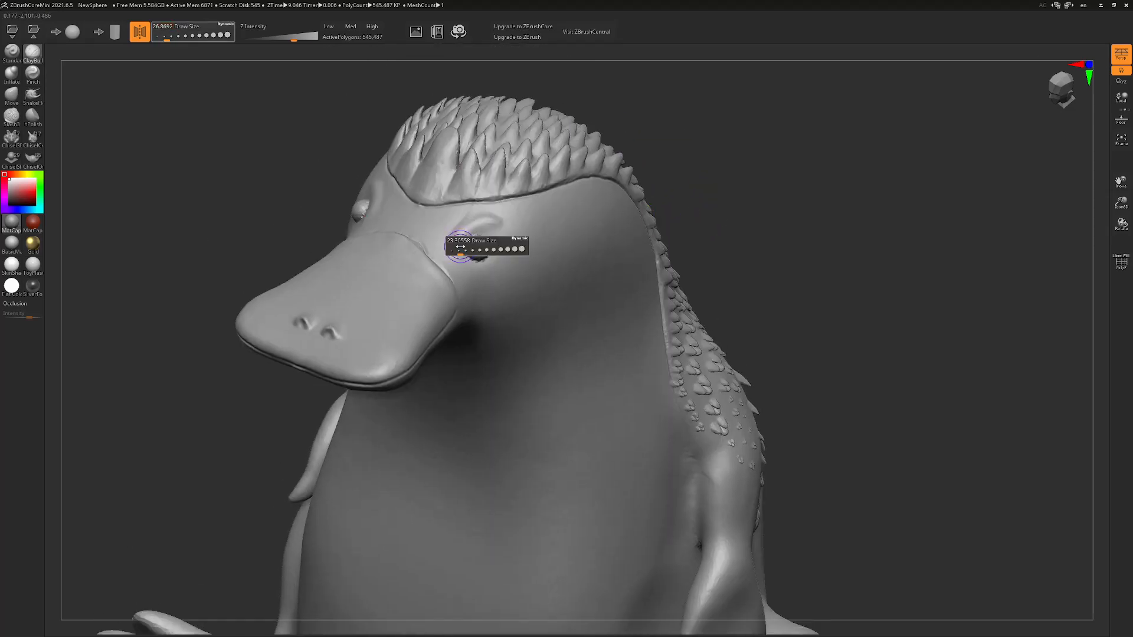
mouse_move(496, 221)
left_mouse_down()
mouse_move(464, 240)
mouse_move(503, 222)
left_mouse_up()
left_click_drag(784, 176, 745, 157)
left_click_drag(491, 230, 468, 258)
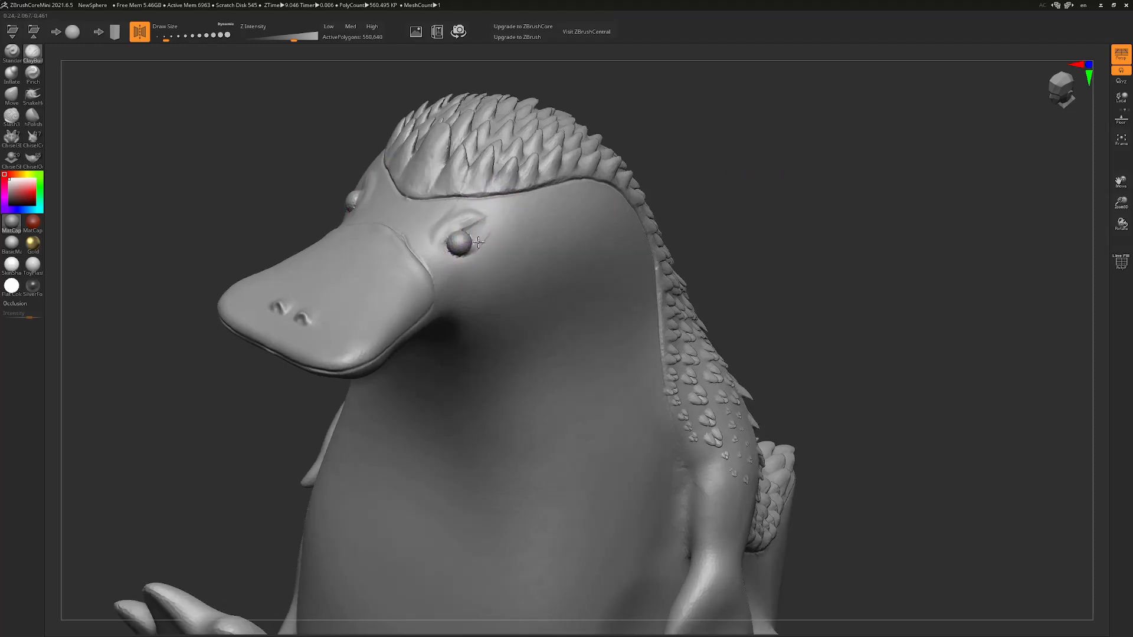
Refine the upper and outer eyelids from several angles and smooth the skin beside the eye
left_click_drag(794, 211, 786, 203)
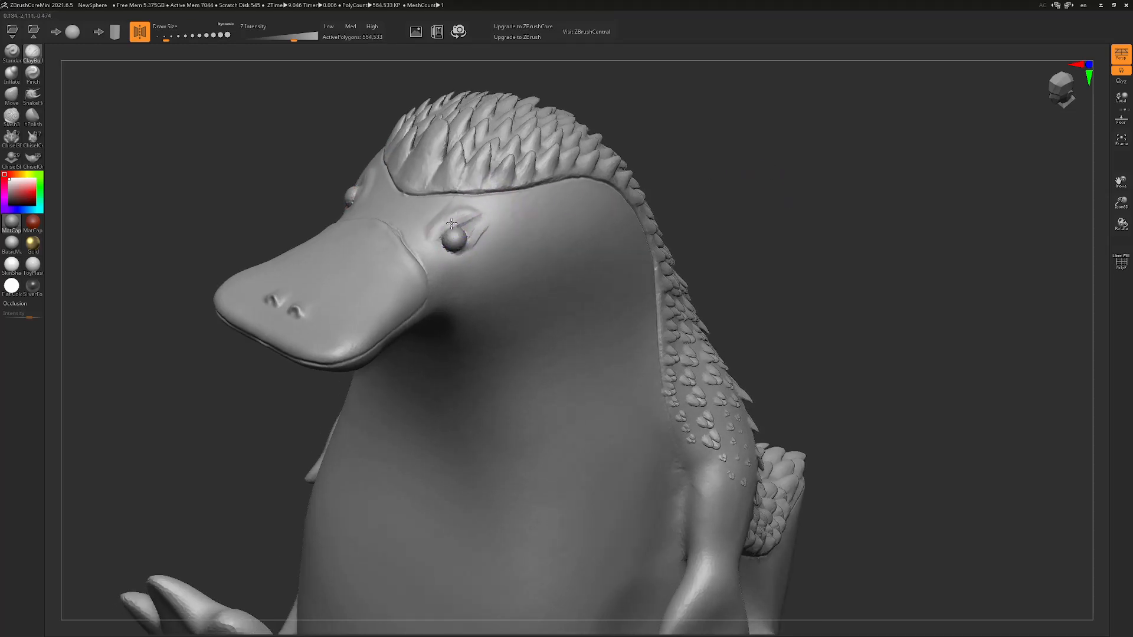
left_click_drag(774, 206, 739, 191)
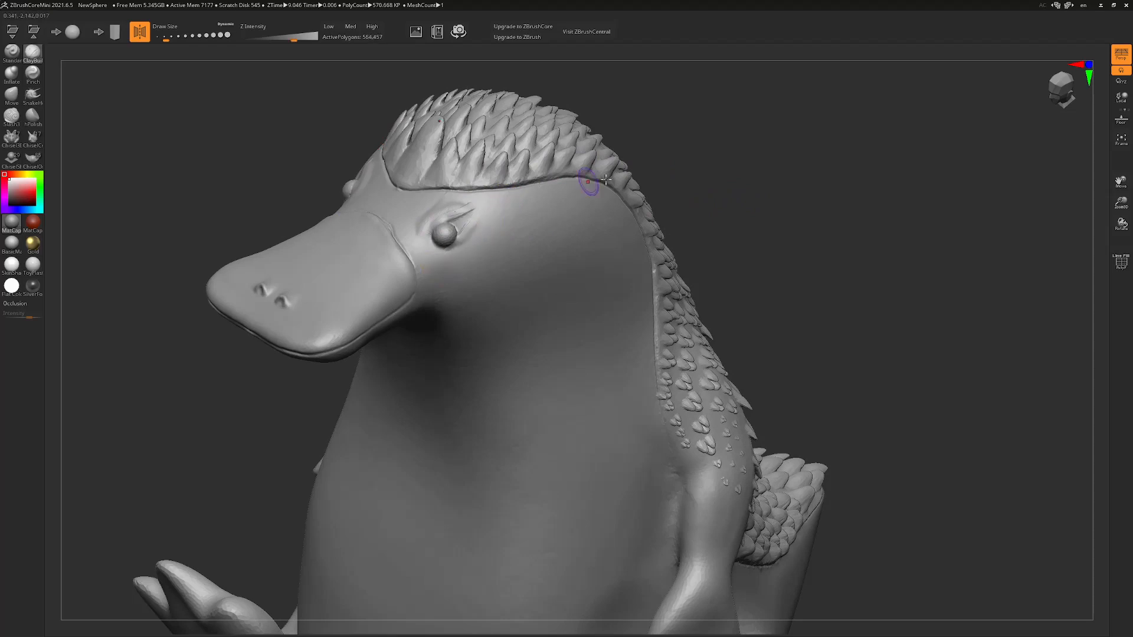
left_click_drag(727, 166, 759, 188)
left_click_drag(493, 259, 495, 264, "shift")
left_click_drag(795, 234, 766, 215)
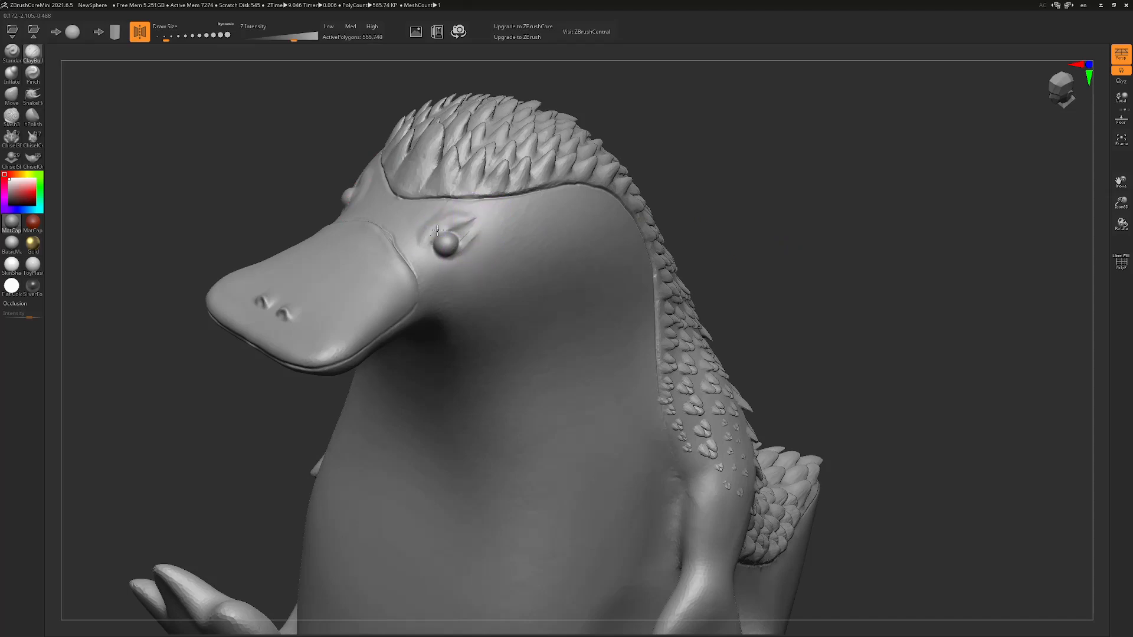
Insert a fresh mirrored pair of Sphere_hemi eyeballs into the sculpted eyelids, adjusting the brush size for a good fit
left_click_drag(798, 266, 795, 148, "alt")
mouse_move(773, 254)
left_mouse_down()
mouse_move(822, 263)
mouse_move(809, 281)
mouse_move(777, 255)
mouse_move(805, 266)
mouse_move(701, 261)
left_mouse_up()
left_click(11, 158)
mouse_move(691, 186)
left_mouse_down("alt")
mouse_move(718, 321)
mouse_move(679, 215)
left_mouse_up("alt")
key("s")
left_click_drag(571, 191, 566, 191)
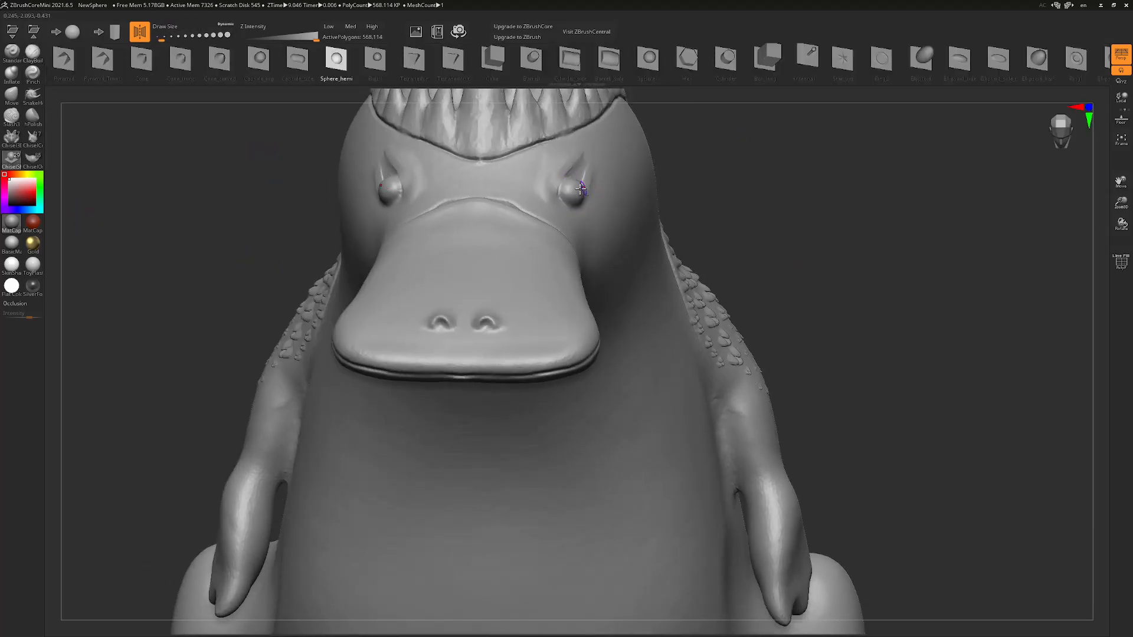
key("ctrl+z")
key("s")
left_click_drag(729, 193, 731, 193)
left_click_drag(572, 191, 579, 199)
Build up toe ridges running from heel to toe tips on the creature's left sole with ClayBuildup, symmetry off
mouse_move(779, 233)
left_mouse_down("alt")
mouse_move(740, 228)
mouse_move(835, 338)
mouse_move(880, 311)
mouse_move(870, 319)
mouse_move(890, 344)
mouse_move(921, 318)
mouse_move(912, 322)
left_mouse_up("alt")
left_click(33, 53)
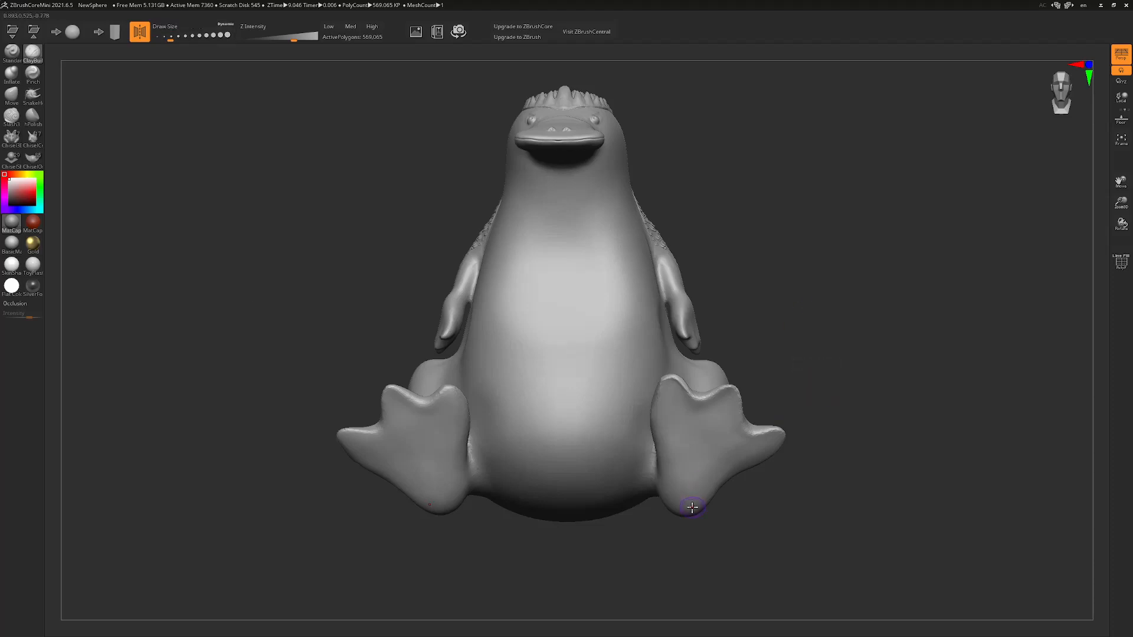
left_click_drag(764, 454, 778, 442)
left_click_drag(838, 427, 812, 420)
left_click_drag(679, 489, 690, 451)
left_click_drag(834, 439, 839, 418)
left_click_drag(712, 379, 677, 505)
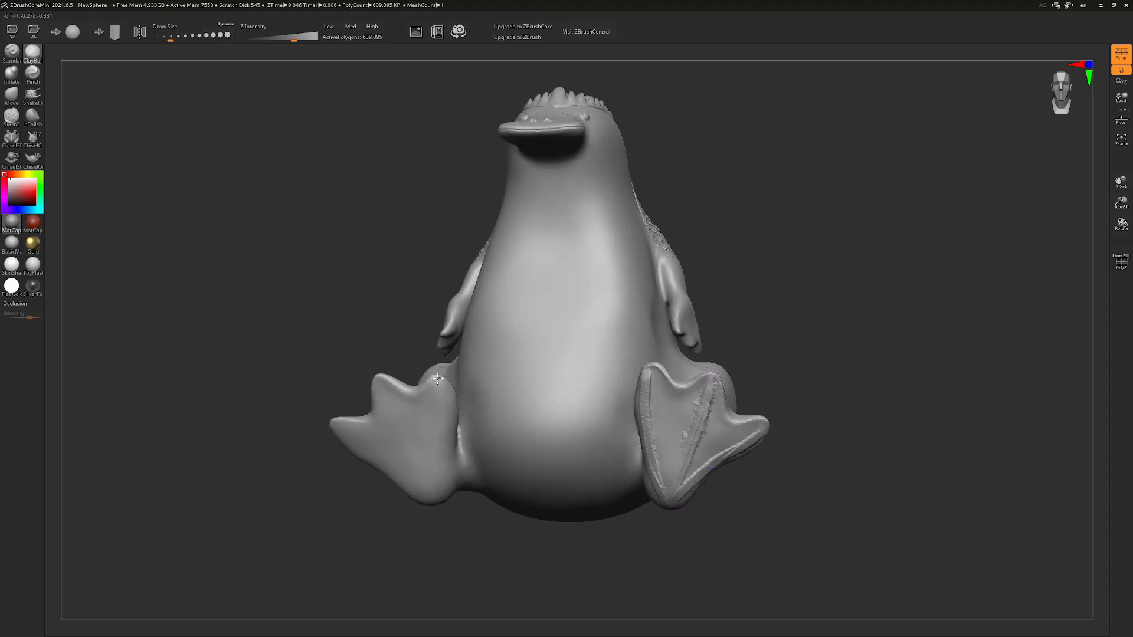
Build up matching toe ridges on the creature's right sole with ClayBuildup
left_click_drag(809, 383, 841, 386)
left_click_drag(408, 377, 449, 458)
left_click_drag(826, 378, 841, 369)
left_click_drag(459, 484, 381, 430)
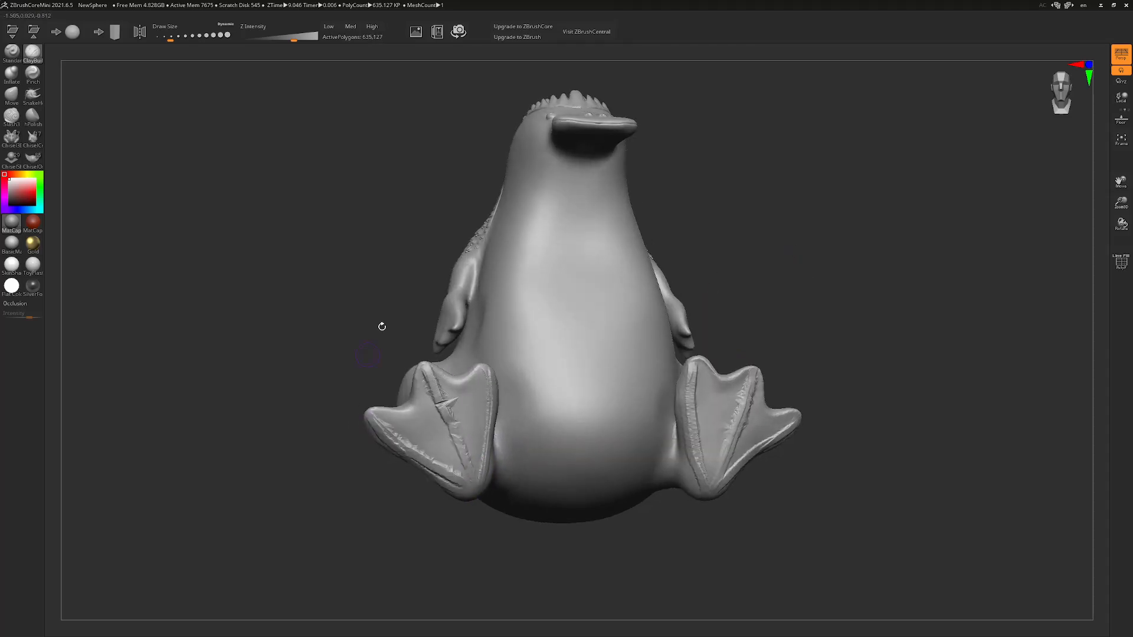
Carve grooves into the webbing between the toe ridges of the creature's left foot with a larger ClayBuildup brush
left_click_drag(845, 361, 820, 363)
key("s")
left_click(805, 330)
left_click_drag(689, 457, 691, 392)
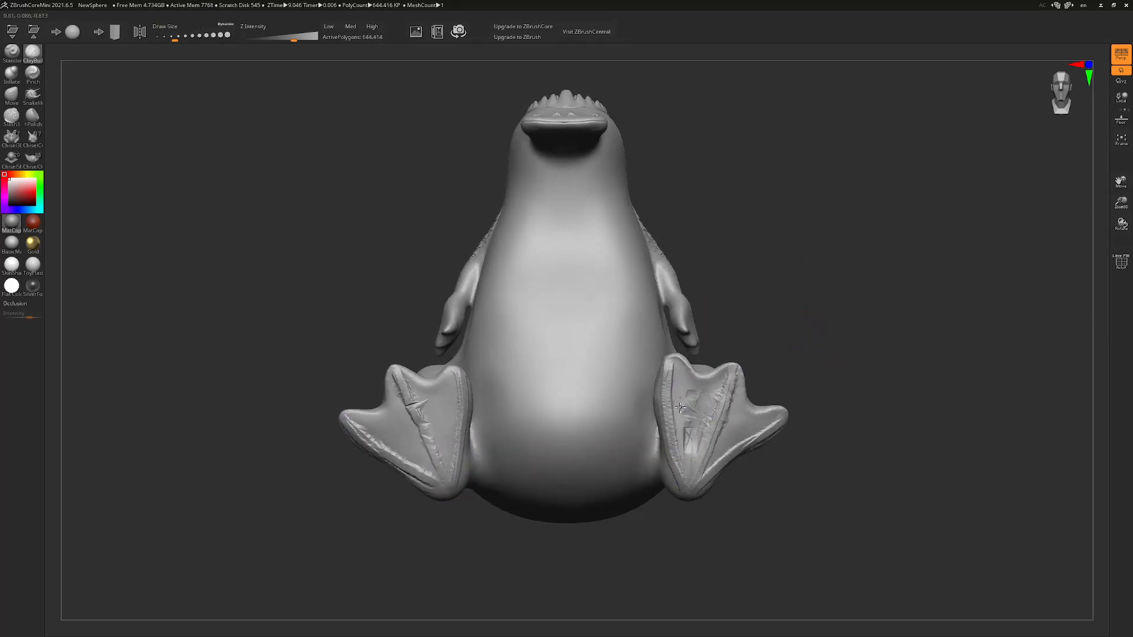
left_click_drag(850, 358, 818, 354)
mouse_move(653, 450)
left_mouse_down("alt")
mouse_move(645, 378)
mouse_move(647, 460)
left_mouse_up("alt")
left_click_drag(782, 358, 807, 354)
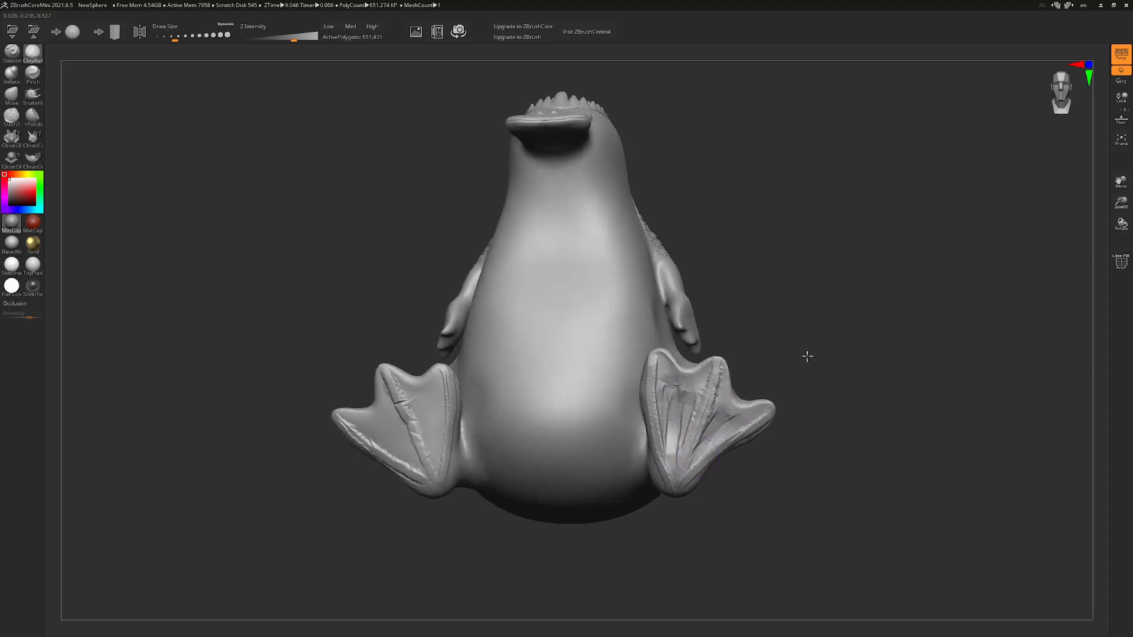
Carve grooves into the webbing between the toe ridges of the creature's right foot
mouse_move(428, 393)
left_mouse_down("alt")
mouse_move(437, 450)
mouse_move(435, 392)
left_mouse_up("alt")
left_click_drag(416, 407, 436, 463, "alt")
left_click_drag(842, 297, 861, 297)
left_click_drag(403, 413, 429, 460, "alt")
left_click_drag(426, 465, 370, 415, "alt")
Smooth the toe ridges and webbing on both soles
left_click_drag(828, 357, 830, 369)
key("s")
left_click(835, 325)
left_click_drag(693, 465, 684, 423, "shift")
left_click_drag(745, 452, 715, 476, "shift")
mouse_move(817, 431)
left_mouse_down()
mouse_move(764, 443)
mouse_move(785, 447)
left_mouse_up()
left_click_drag(412, 551, 436, 550)
left_click_drag(396, 426, 403, 443, "shift")
Reinforce the outer toe and heel ridges of the creature's right foot with a smaller ClayBuildup brush and smooth them
key("s")
left_click(308, 450)
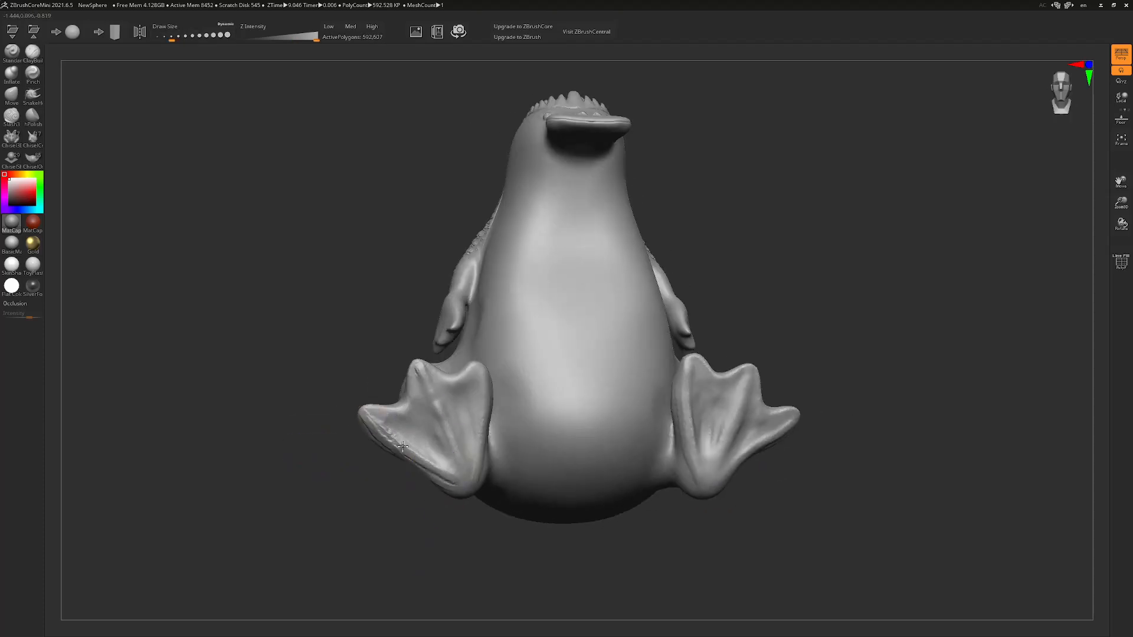
left_click_drag(322, 469, 348, 466)
left_click_drag(909, 361, 894, 361)
left_click_drag(502, 366, 501, 466, "shift")
mouse_move(873, 378)
left_mouse_down()
mouse_move(773, 393)
mouse_move(886, 392)
mouse_move(821, 377)
left_mouse_up()
left_click_drag(879, 404, 893, 355)
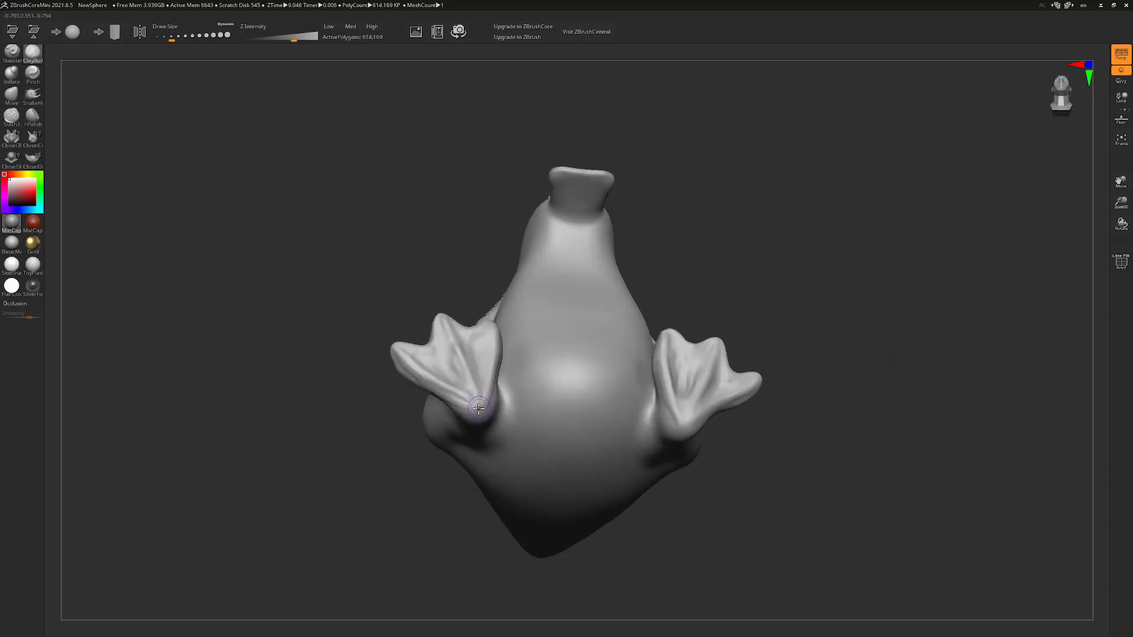
left_click_drag(471, 393, 451, 348)
Turn symmetry back on and build up finger ridges on the webbed hands with a smaller ClayBuildup brush
mouse_move(845, 395)
left_mouse_down()
mouse_move(838, 378)
mouse_move(850, 417)
left_mouse_up()
key("x")
key("s")
left_click_drag(826, 295, 850, 354, "alt")
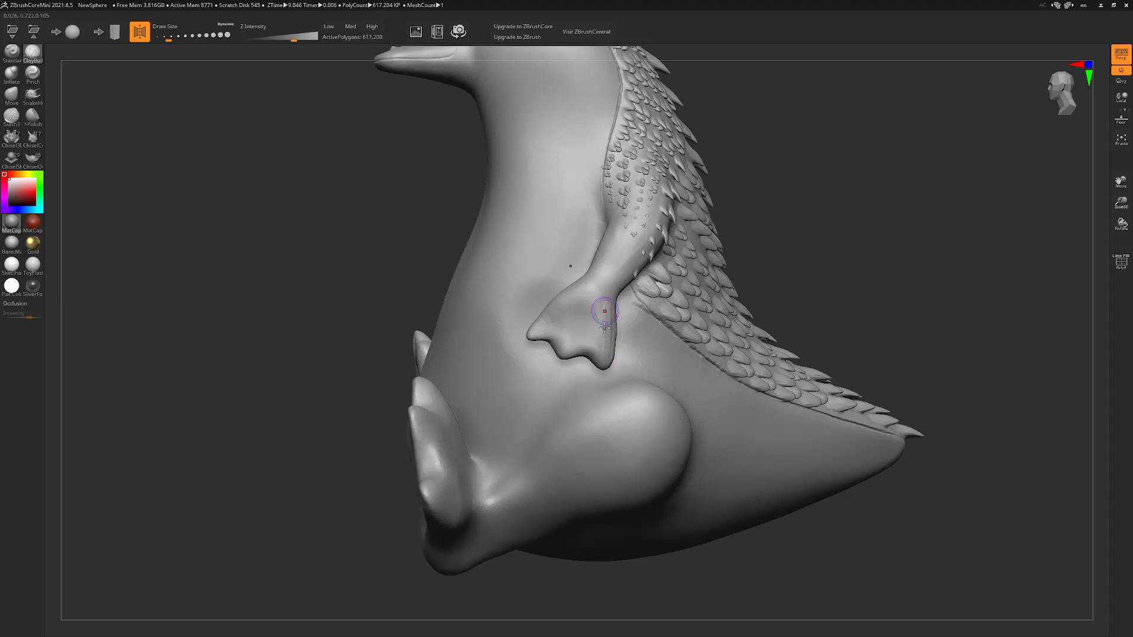
left_click_drag(534, 331, 579, 298)
left_click_drag(862, 311, 938, 322)
left_click_drag(522, 309, 520, 347)
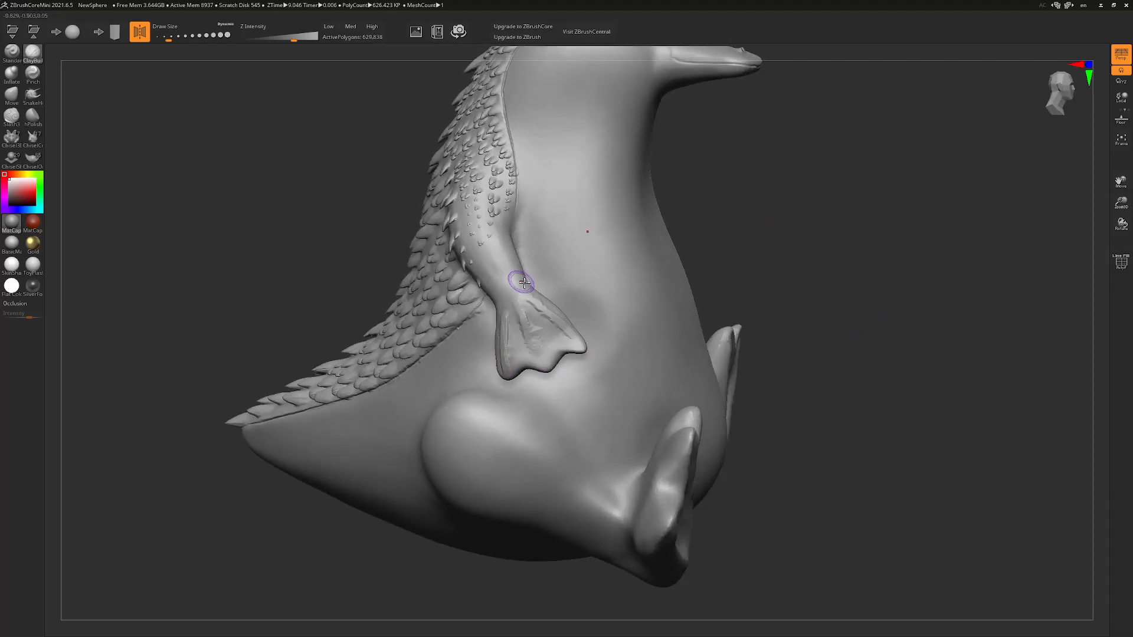
left_click_drag(873, 301, 774, 294)
Refine the finger ridges and webbing of one hand from several angles and smooth them
mouse_move(850, 292)
left_mouse_down()
mouse_move(916, 293)
mouse_move(826, 304)
left_mouse_up()
mouse_move(341, 407)
left_mouse_down()
mouse_move(311, 373)
mouse_move(347, 414)
left_mouse_up()
mouse_move(381, 371)
left_mouse_down()
mouse_move(374, 349)
mouse_move(380, 367)
left_mouse_up()
left_click_drag(268, 434, 313, 449)
mouse_move(886, 294)
left_mouse_down()
mouse_move(902, 307)
mouse_move(809, 334)
left_mouse_up()
left_click_drag(761, 377, 759, 405)
left_click_drag(865, 446, 822, 456)
left_click_drag(906, 413, 882, 415)
left_click_drag(320, 409, 345, 438)
mouse_move(313, 416)
left_mouse_down()
mouse_move(303, 430)
mouse_move(318, 443)
left_mouse_up()
mouse_move(945, 327)
left_mouse_down()
mouse_move(923, 334)
mouse_move(933, 334)
left_mouse_up()
mouse_move(359, 375)
left_mouse_down("shift")
mouse_move(371, 400)
mouse_move(359, 444)
left_mouse_up("shift")
Build up and smooth the finger ridges on the opposite hand
left_click_drag(935, 405, 1029, 404)
left_click_drag(804, 378, 763, 436)
left_click_drag(921, 378, 931, 399)
mouse_move(796, 396)
left_mouse_down("shift")
mouse_move(768, 427)
mouse_move(798, 440)
left_mouse_up("shift")
left_click_drag(933, 381, 849, 395)
mouse_move(923, 410)
left_mouse_down()
mouse_move(874, 448)
mouse_move(734, 488)
mouse_move(675, 408)
left_mouse_up()
Toggle symmetry, add further ClayBuildup strokes to the limbs from several angles and smooth them
key("x")
mouse_move(688, 355)
left_mouse_down()
mouse_move(769, 331)
mouse_move(729, 331)
mouse_move(755, 320)
left_mouse_up()
mouse_move(903, 331)
left_mouse_down()
mouse_move(847, 336)
mouse_move(850, 316)
mouse_move(821, 301)
left_mouse_up()
left_click_drag(788, 434, 810, 446)
left_click(33, 53)
mouse_move(732, 466)
left_mouse_down()
mouse_move(792, 478)
mouse_move(732, 466)
left_mouse_up()
left_click_drag(629, 421, 614, 439)
left_click_drag(763, 472, 815, 493)
left_click_drag(631, 434, 647, 420, "shift")
mouse_move(808, 457)
left_mouse_down()
mouse_move(804, 435)
mouse_move(735, 434)
left_mouse_up()
mouse_move(563, 436)
left_mouse_down()
mouse_move(527, 447)
mouse_move(509, 436)
left_mouse_up()
left_click_drag(747, 454, 874, 452)
left_click_drag(617, 407, 634, 422, "shift")
mouse_move(838, 475)
left_mouse_down()
mouse_move(812, 492)
mouse_move(665, 490)
left_mouse_up()
Carve a crease with the Slash3 brush
left_click(11, 117)
left_click_drag(827, 367, 788, 361)
left_click_drag(441, 464, 519, 453)
mouse_move(389, 552)
left_mouse_down()
mouse_move(572, 565)
mouse_move(791, 473)
mouse_move(774, 488)
mouse_move(817, 405)
mouse_move(785, 348)
left_mouse_up()
Reshape the neck, chest and belly profile with a large Move brush
key("b")
key("m")
key("v")
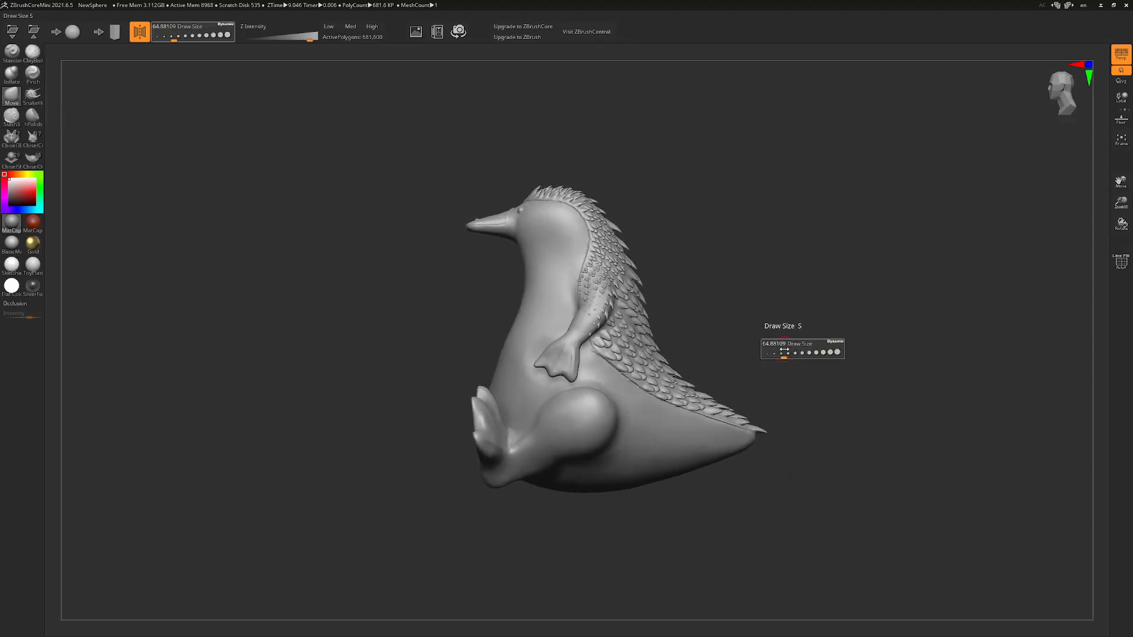
mouse_move(516, 332)
left_mouse_down()
mouse_move(614, 476)
mouse_move(600, 523)
mouse_move(508, 508)
mouse_move(572, 458)
mouse_move(536, 496)
mouse_move(491, 408)
left_mouse_up()
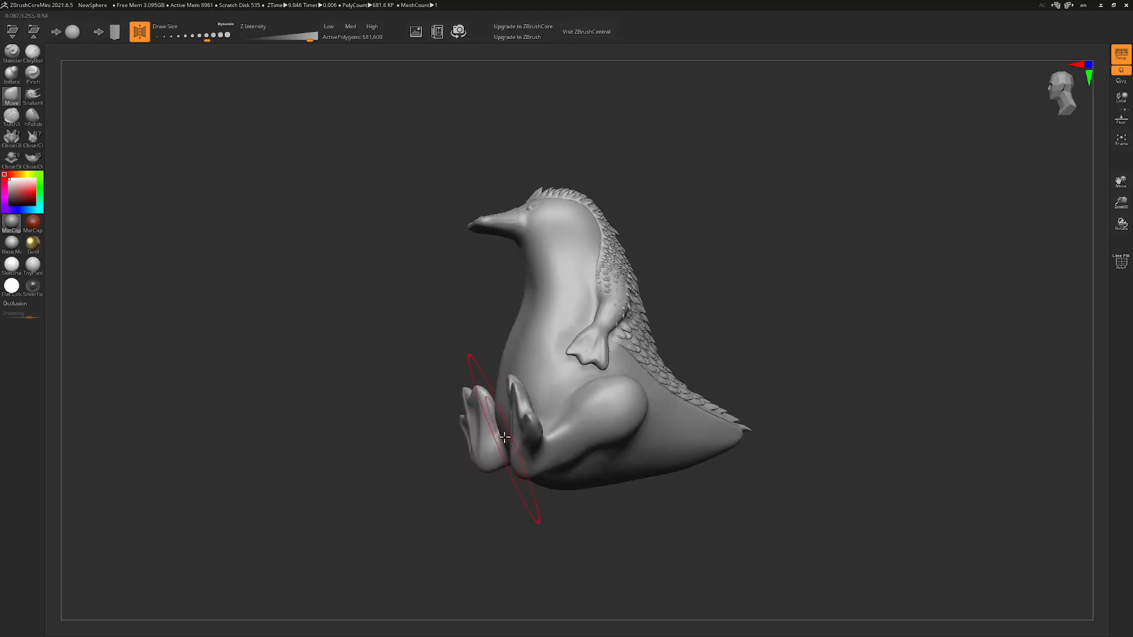
right_click_drag(505, 353, 490, 330)
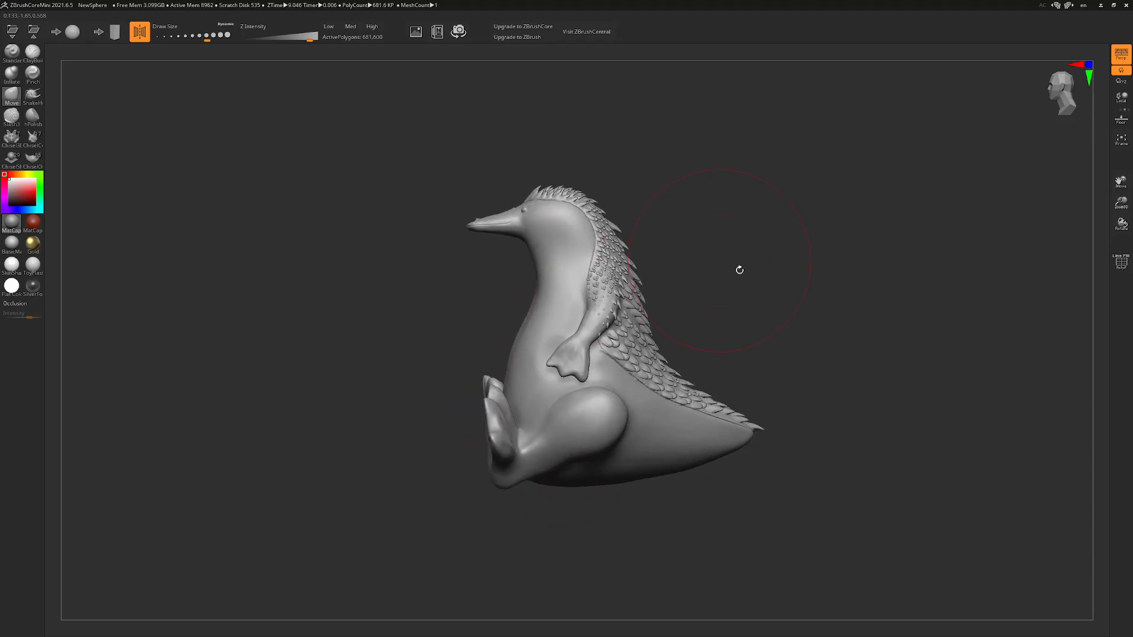
right_click_drag(552, 278, 621, 341)
Adjust the rump and underside of the body from behind and in front with an even larger Move brush
right_click_drag(671, 387, 816, 355)
key("s")
left_click_drag(817, 354, 821, 354)
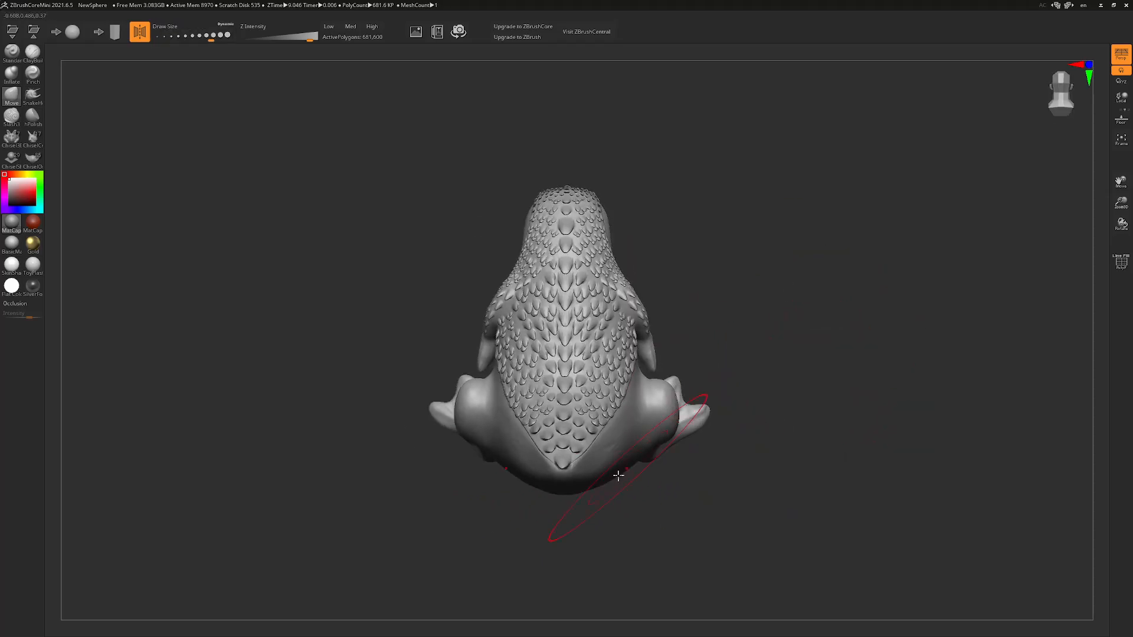
right_click_drag(746, 324, 641, 307)
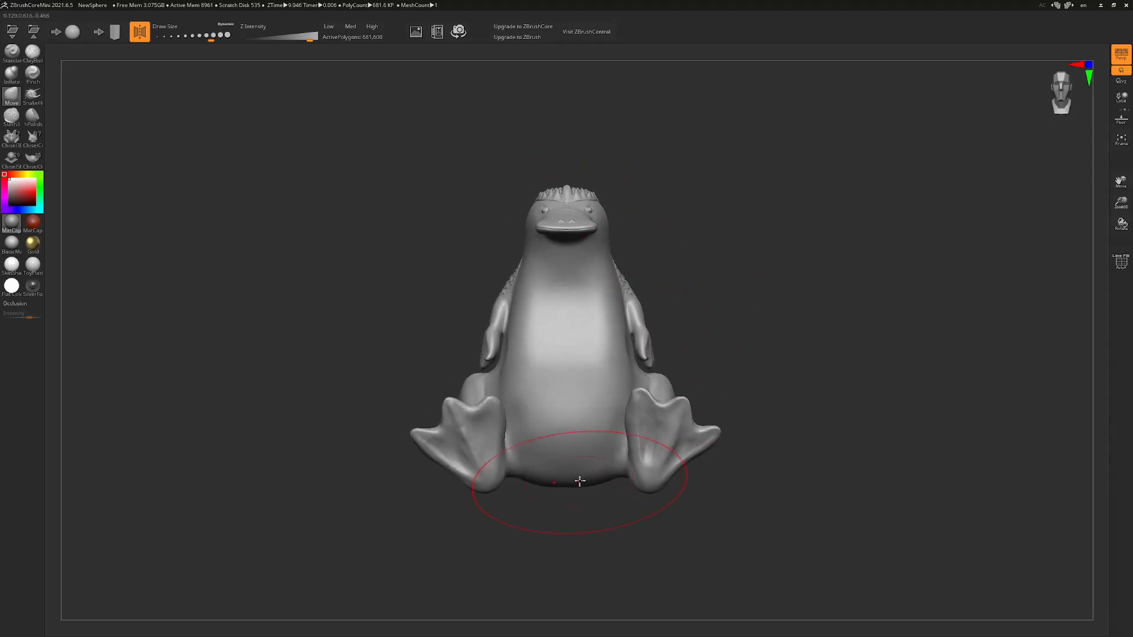
right_click_drag(582, 468, 822, 372)
Shape the lower legs from below with a smaller Move brush
key("s")
left_click_drag(822, 371, 811, 372)
mouse_move(760, 381)
right_mouse_down()
mouse_move(878, 264)
mouse_move(876, 236)
right_mouse_up()
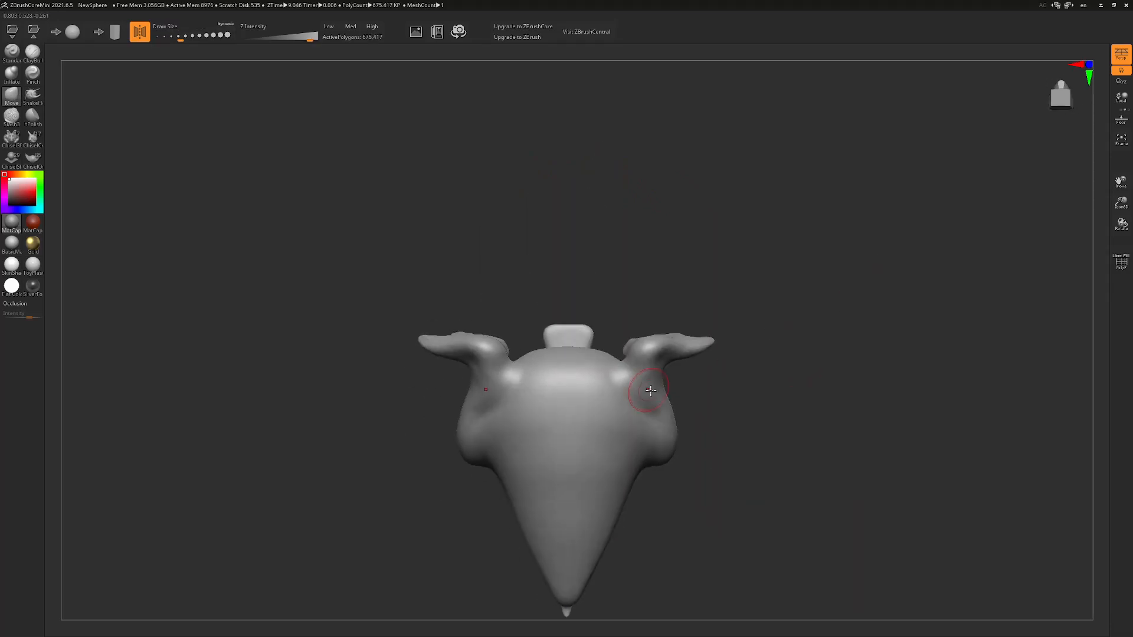
mouse_move(710, 344)
right_mouse_down()
mouse_move(701, 486)
mouse_move(578, 455)
right_mouse_up()
Add volume along the underside of the legs up to the knees with ClayBuildup and smooth it
left_click(33, 52)
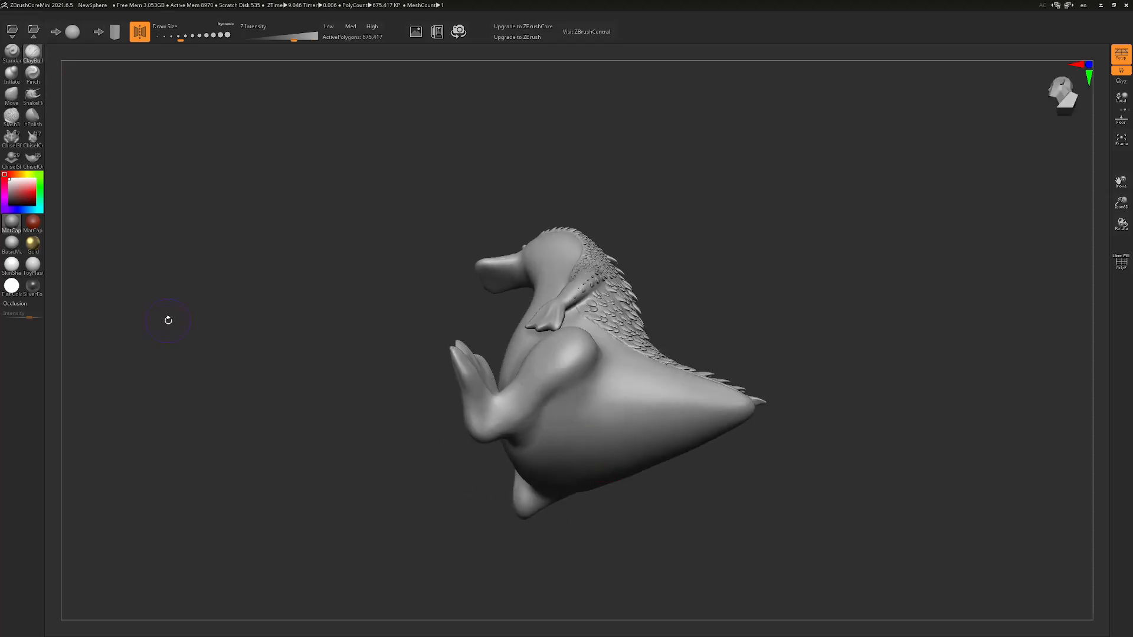
left_click_drag(549, 360, 602, 308)
left_click_drag(532, 333, 592, 326)
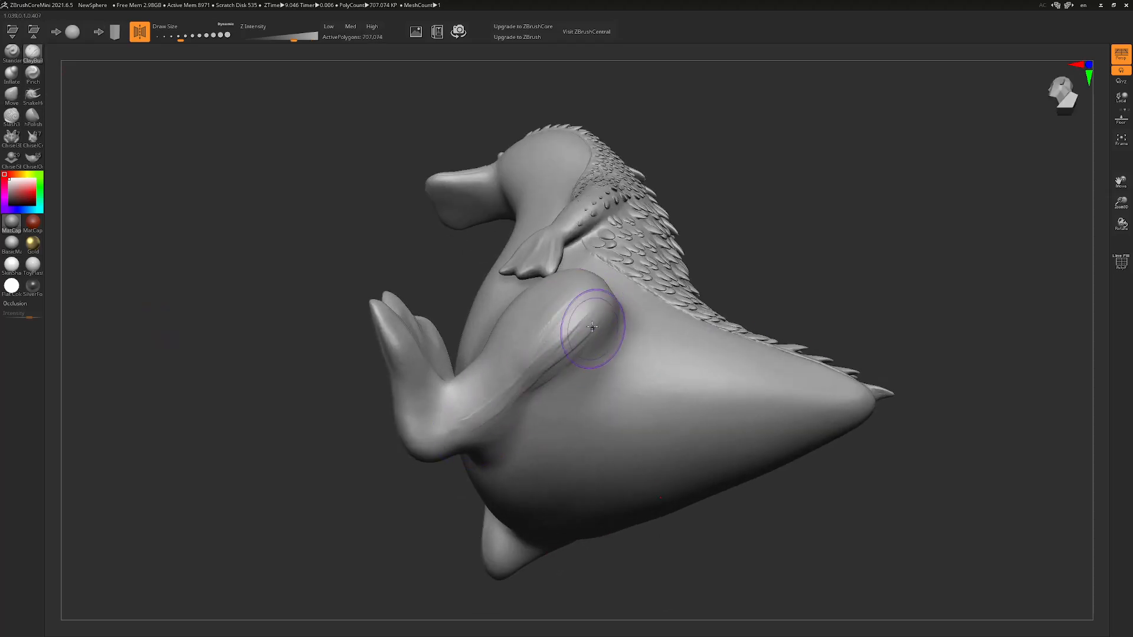
left_click_drag(465, 400, 479, 394, "shift")
Smooth the thighs, lower legs and ankles with a smaller brush
key("s")
right_click_drag(788, 277, 805, 424)
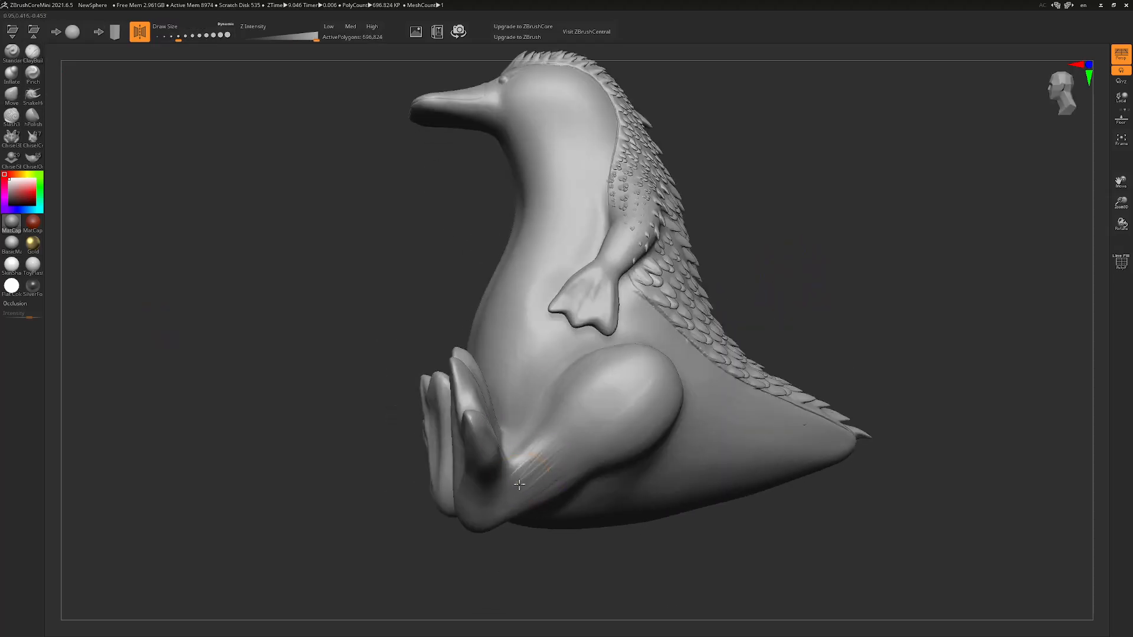
left_click_drag(585, 419, 587, 385, "shift")
right_click_drag(980, 313, 841, 366)
right_click_drag(369, 520, 437, 493)
left_click_drag(448, 485, 450, 498, "shift")
Smooth the thigh and build up the lower leg toward the foot with ClayBuildup
mouse_move(440, 578)
right_mouse_down()
mouse_move(529, 498)
mouse_move(534, 407)
right_mouse_up()
left_click_drag(596, 361, 558, 399, "shift")
left_click_drag(546, 356, 463, 399)
left_click_drag(494, 374, 518, 352)
Pull the foot and leg contours into shape with the SnakeHook brush from several angles
right_click_drag(745, 567, 749, 463)
left_click(32, 96)
left_click_drag(450, 335, 467, 359)
mouse_move(608, 194)
right_mouse_down()
mouse_move(536, 300)
mouse_move(667, 283)
right_mouse_up()
right_click_drag(491, 314, 493, 260)
left_click_drag(453, 490, 462, 500)
mouse_move(354, 519)
right_mouse_down()
mouse_move(536, 481)
mouse_move(549, 389)
right_mouse_up()
left_click_drag(688, 452, 684, 426)
right_click_drag(732, 260, 780, 379)
Smooth the reshaped leg surfaces from both sides
left_click_drag(652, 413, 634, 415, "shift")
right_click_drag(792, 429, 494, 442)
left_click_drag(606, 441, 604, 415, "shift")
mouse_move(619, 354)
left_mouse_down("shift")
mouse_move(579, 344)
mouse_move(584, 354)
left_mouse_up("shift")
key("s")
left_click_drag(888, 342, 890, 343)
Add a stroke to the front of the body with a resized brush
mouse_move(980, 296)
right_mouse_down()
mouse_move(876, 352)
mouse_move(878, 364)
mouse_move(923, 374)
mouse_move(769, 283)
right_mouse_up()
key("3")
key("s")
left_click(511, 297)
left_click_drag(499, 186, 489, 156)
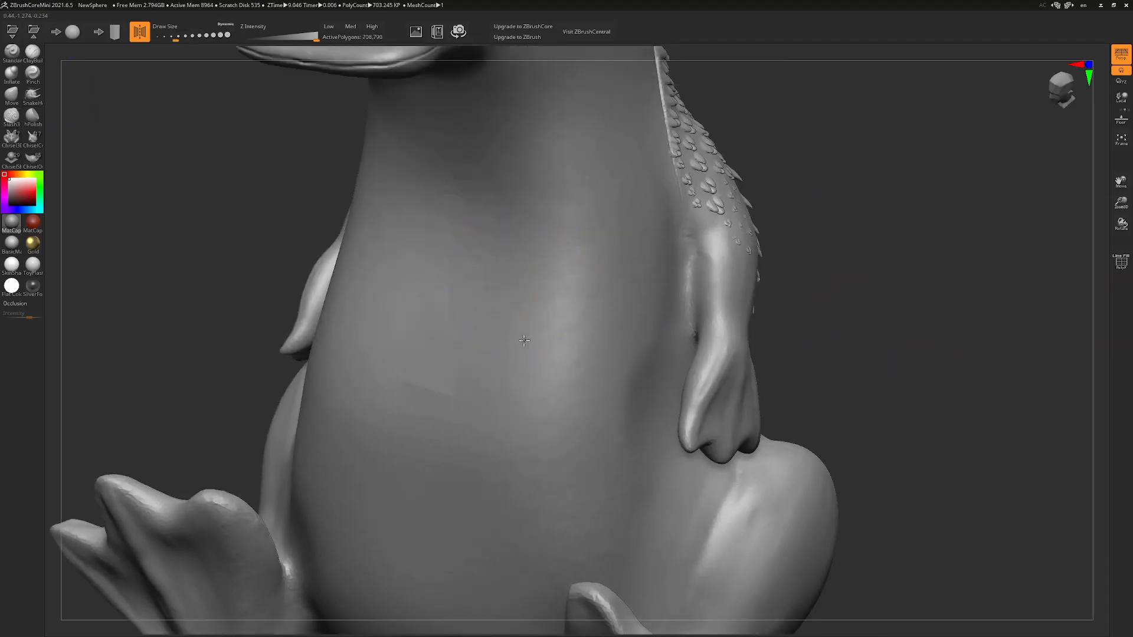
Smooth the upper arm where it meets the body and process the mesh at High resolution
key("s")
left_click_drag(726, 305, 721, 305)
left_click_drag(708, 281, 683, 332, "shift")
left_click(372, 27)
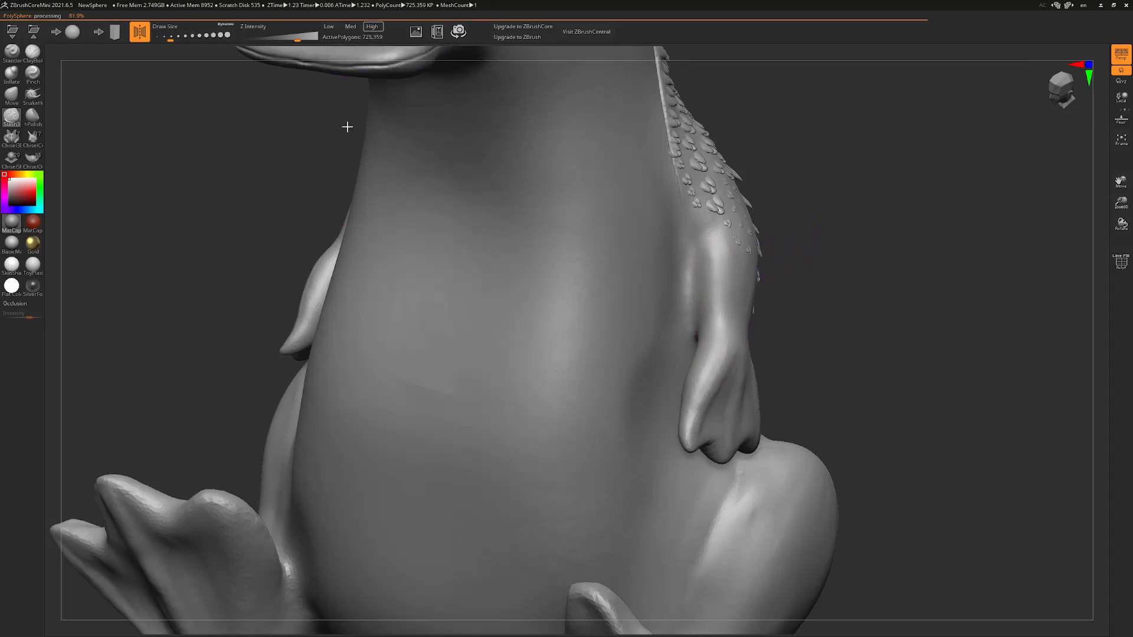
Carve the crease between the upper arm and the body with the Slash3 brush and smooth it
key("s")
left_click_drag(705, 282, 697, 281)
left_click_drag(701, 252, 694, 332)
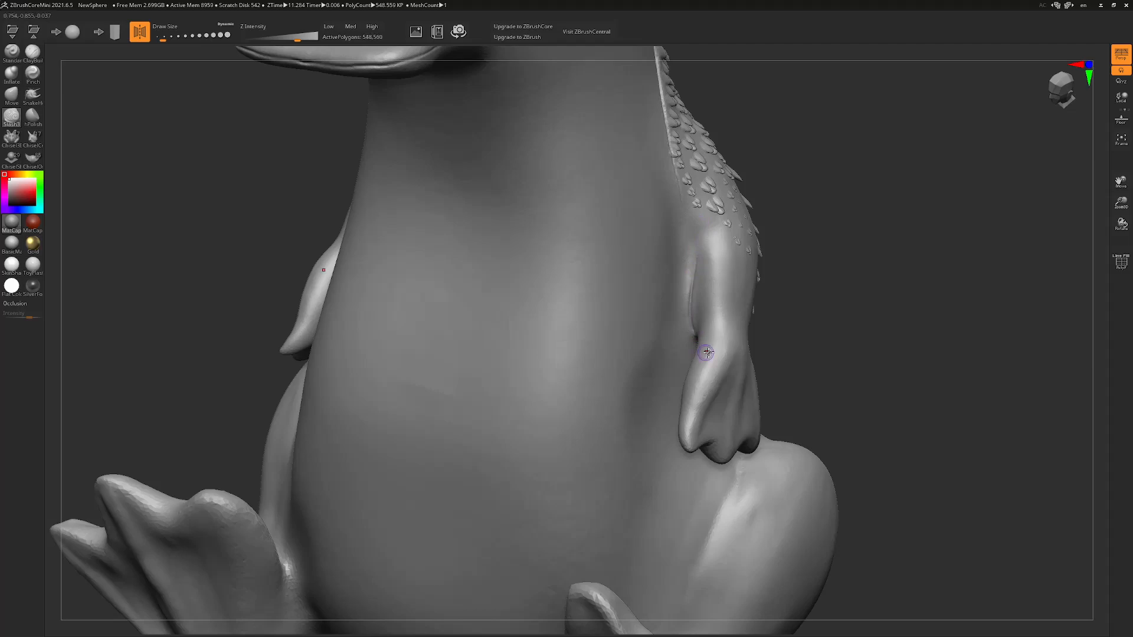
left_click_drag(818, 307, 880, 248)
left_click_drag(695, 277, 699, 299)
mouse_move(793, 189)
left_mouse_down()
mouse_move(788, 233)
mouse_move(771, 235)
left_mouse_up()
key("s")
left_click_drag(696, 239, 700, 297, "shift")
Adjust the neck and body silhouette from the front and side with a resized Move brush
key("f")
mouse_move(872, 287)
left_mouse_down()
mouse_move(825, 319)
mouse_move(855, 299)
mouse_move(888, 299)
mouse_move(911, 317)
mouse_move(906, 254)
left_mouse_up()
left_click(12, 96)
key("s")
left_click_drag(809, 260, 801, 261)
mouse_move(856, 225)
left_mouse_down()
mouse_move(759, 273)
mouse_move(776, 291)
mouse_move(596, 237)
left_mouse_up()
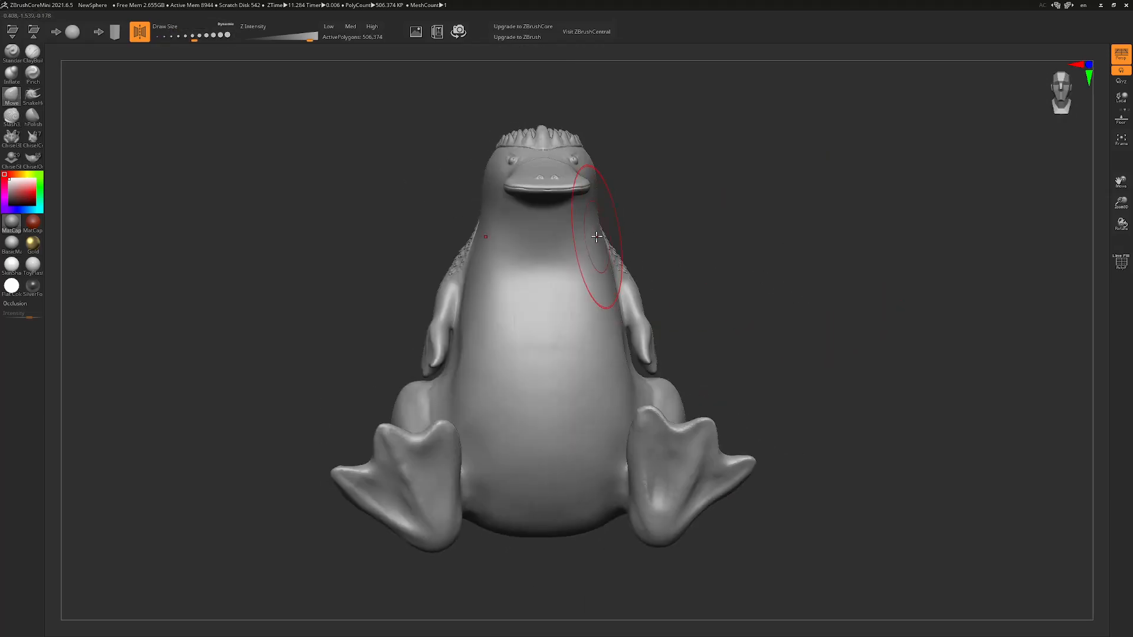
mouse_move(593, 171)
left_mouse_down()
mouse_move(746, 193)
mouse_move(731, 183)
mouse_move(721, 195)
mouse_move(764, 230)
mouse_move(792, 224)
mouse_move(749, 225)
mouse_move(723, 186)
mouse_move(711, 197)
mouse_move(729, 224)
mouse_move(767, 248)
left_mouse_up()
key("s")
left_click_drag(772, 251, 749, 252)
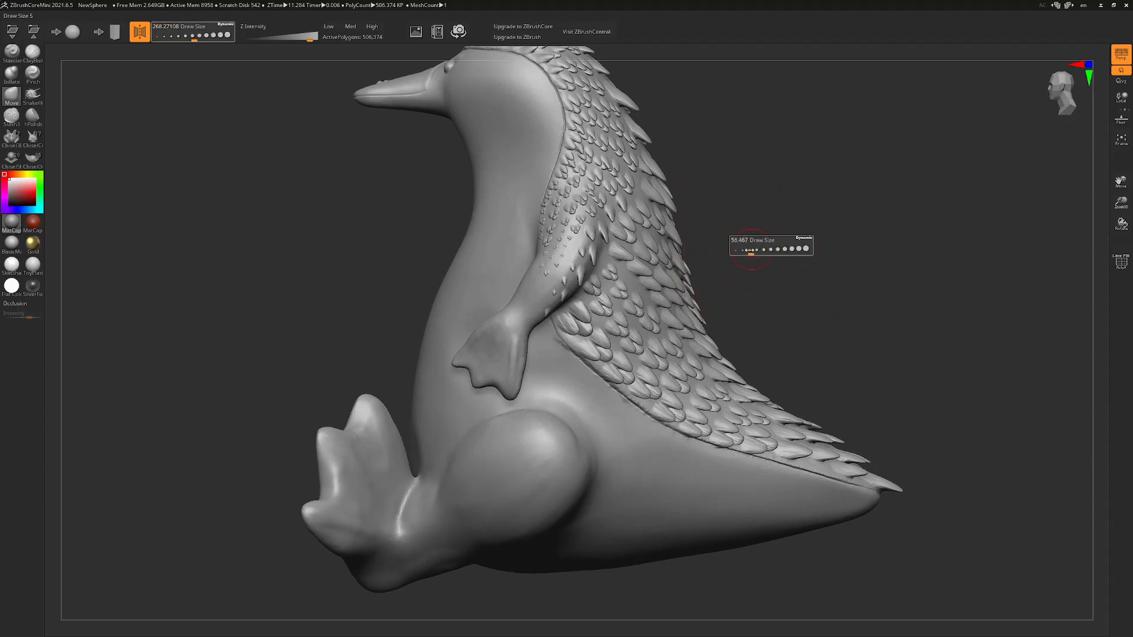
mouse_move(695, 303)
left_mouse_down()
mouse_move(910, 266)
mouse_move(828, 278)
left_mouse_up()
Try carving a long groove down each side of the belly with the Slash3 brush
mouse_move(709, 255)
left_mouse_down()
mouse_move(779, 341)
mouse_move(633, 506)
left_mouse_up()
mouse_move(874, 343)
left_mouse_down()
mouse_move(804, 342)
mouse_move(816, 340)
left_mouse_up()
mouse_move(900, 293)
left_mouse_down()
mouse_move(848, 301)
mouse_move(870, 306)
left_mouse_up()
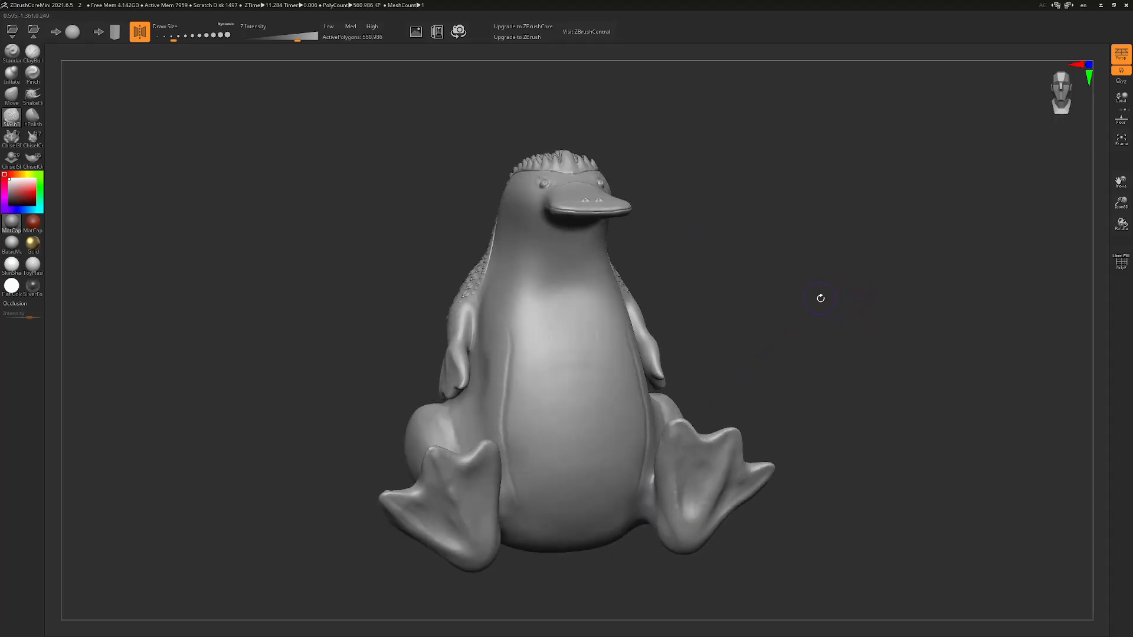
mouse_move(767, 331)
left_mouse_down()
mouse_move(835, 298)
mouse_move(611, 383)
left_mouse_up()
mouse_move(794, 348)
left_mouse_down()
mouse_move(860, 270)
mouse_move(790, 295)
left_mouse_up()
left_click_drag(582, 366, 577, 356, "shift")
Build up the upper base of the bill below the eyes with the ClayBuildup brush
mouse_move(814, 377)
left_mouse_down()
mouse_move(858, 324)
mouse_move(911, 349)
mouse_move(875, 338)
left_mouse_up()
mouse_move(804, 244)
left_mouse_down()
mouse_move(837, 218)
mouse_move(802, 238)
mouse_move(818, 247)
left_mouse_up()
left_click(11, 95)
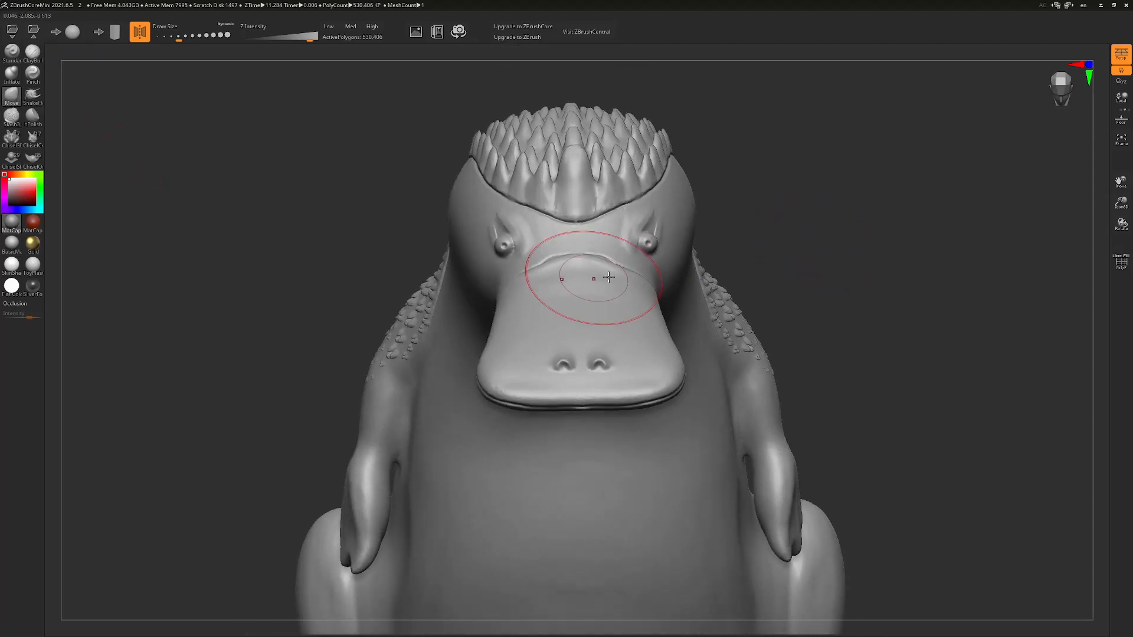
key("s")
left_click(740, 229)
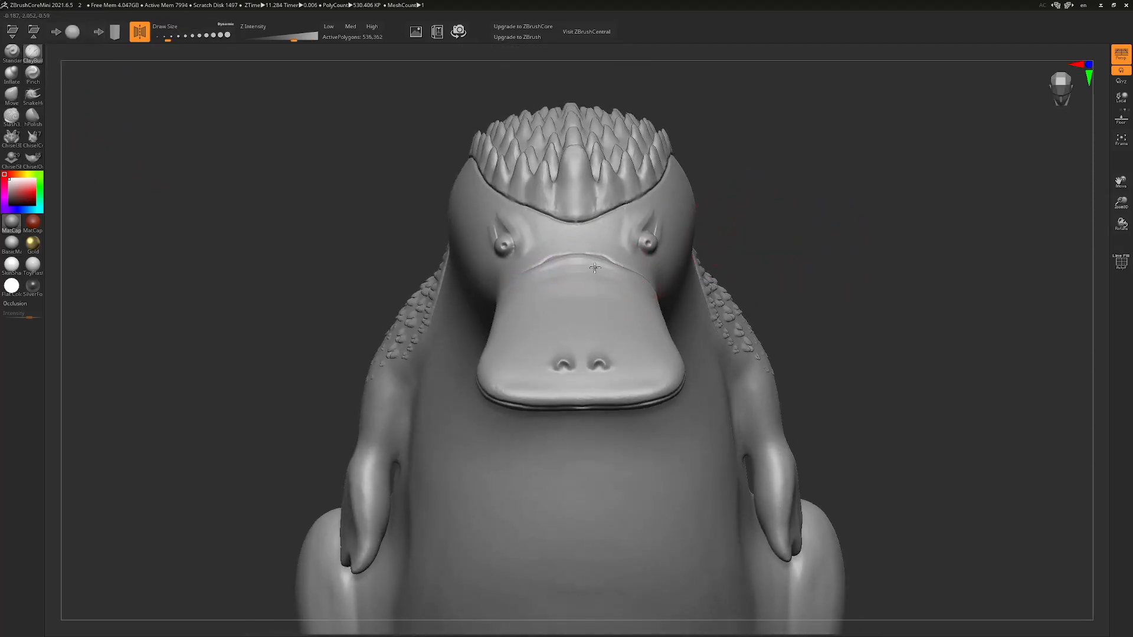
left_click_drag(577, 265, 607, 283)
right_click_drag(607, 283, 576, 342)
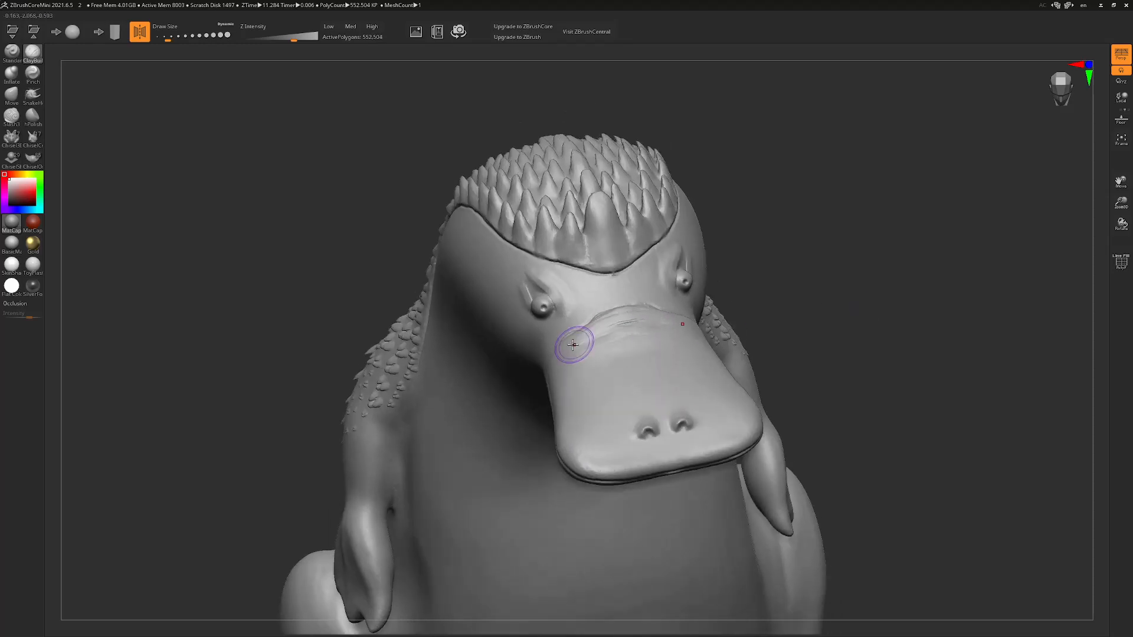
mouse_move(594, 334)
right_mouse_down()
mouse_move(915, 336)
mouse_move(817, 218)
mouse_move(769, 242)
mouse_move(754, 203)
mouse_move(731, 207)
mouse_move(769, 320)
mouse_move(750, 233)
right_mouse_up()
Build up the underside of the bill near its base with ClayBuildup strokes and smooth them
key("s")
left_click_drag(450, 108, 427, 146)
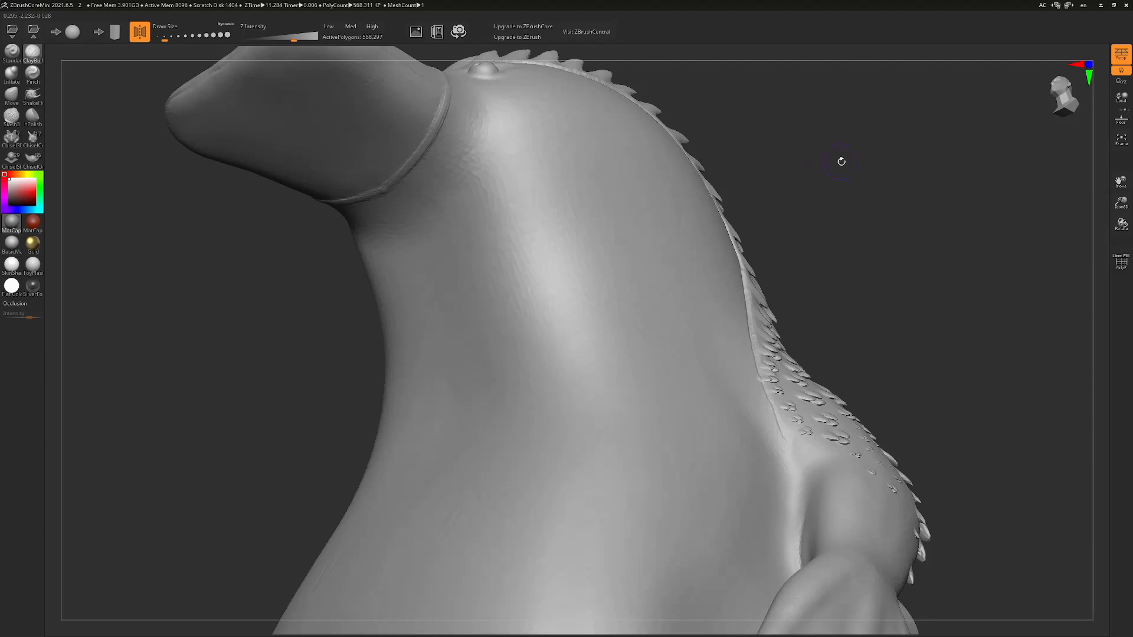
right_click_drag(842, 161, 826, 154)
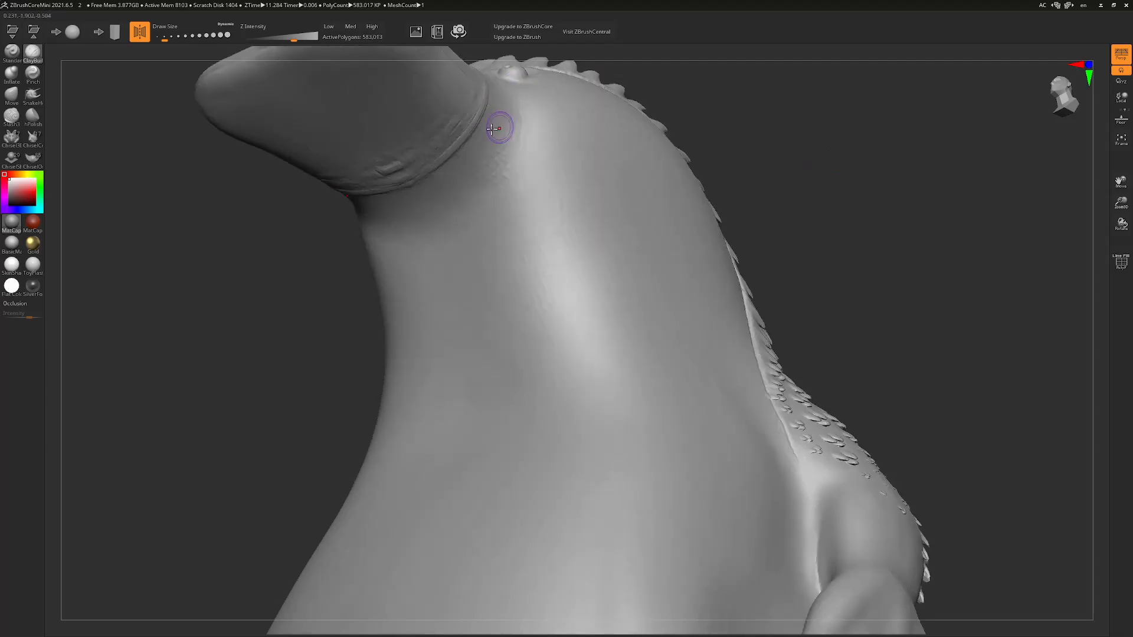
mouse_move(491, 128)
left_mouse_down("shift")
mouse_move(434, 138)
mouse_move(435, 128)
left_mouse_up("shift")
key("s")
left_click_drag(429, 146, 395, 161)
left_click_drag(479, 97, 464, 126, "shift")
key("s")
left_click_drag(812, 188, 816, 168)
left_click_drag(341, 179, 311, 226)
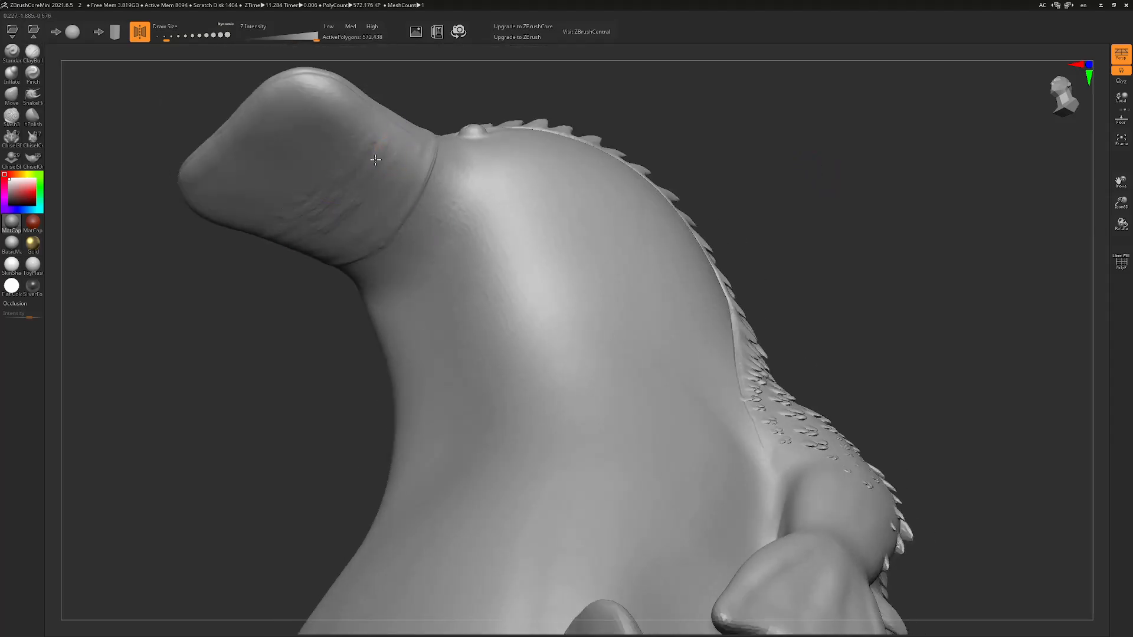
left_click_drag(370, 194, 304, 227, "shift")
Add volume to the side and lower edge of the bill around the mouth corner with a resized ClayBuildup brush
key("s")
left_click_drag(483, 144, 492, 144)
mouse_move(836, 200)
left_mouse_down()
mouse_move(809, 232)
mouse_move(772, 207)
mouse_move(821, 340)
mouse_move(844, 306)
mouse_move(845, 248)
mouse_move(827, 200)
mouse_move(768, 162)
mouse_move(852, 251)
mouse_move(844, 378)
left_mouse_up()
key("s")
left_click_drag(409, 209, 418, 180)
right_click_drag(406, 207, 394, 200)
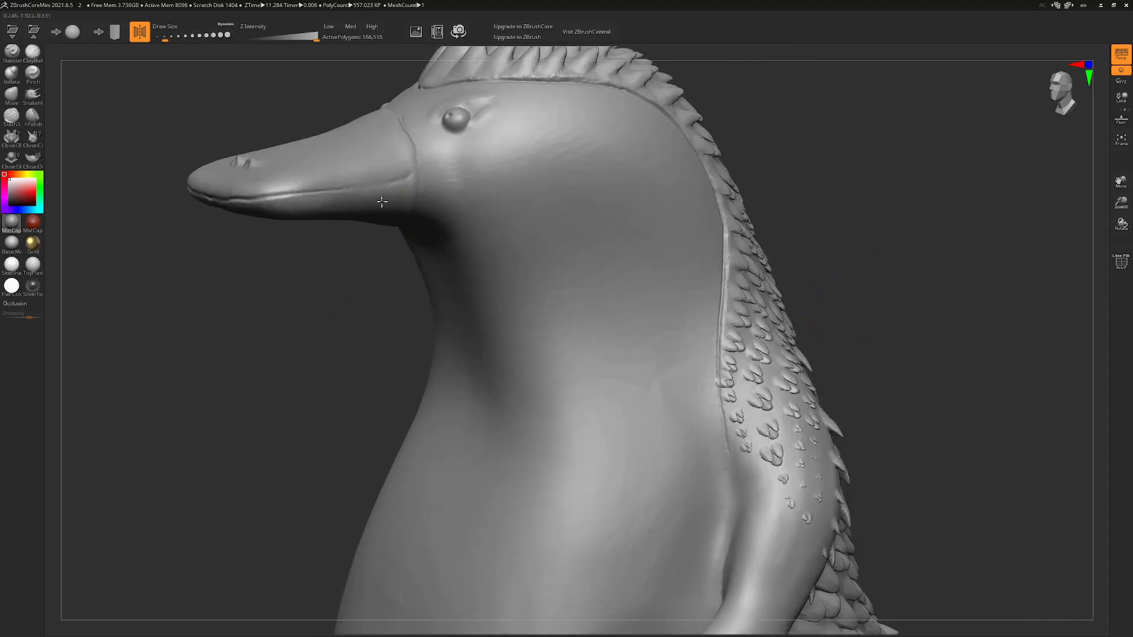
left_click_drag(301, 212, 383, 165)
left_click_drag(859, 243, 879, 247)
Carve the mouth line back to the base of the bill with a resized Slash3 brush
left_click(11, 117)
key("s")
left_click_drag(422, 190, 416, 189)
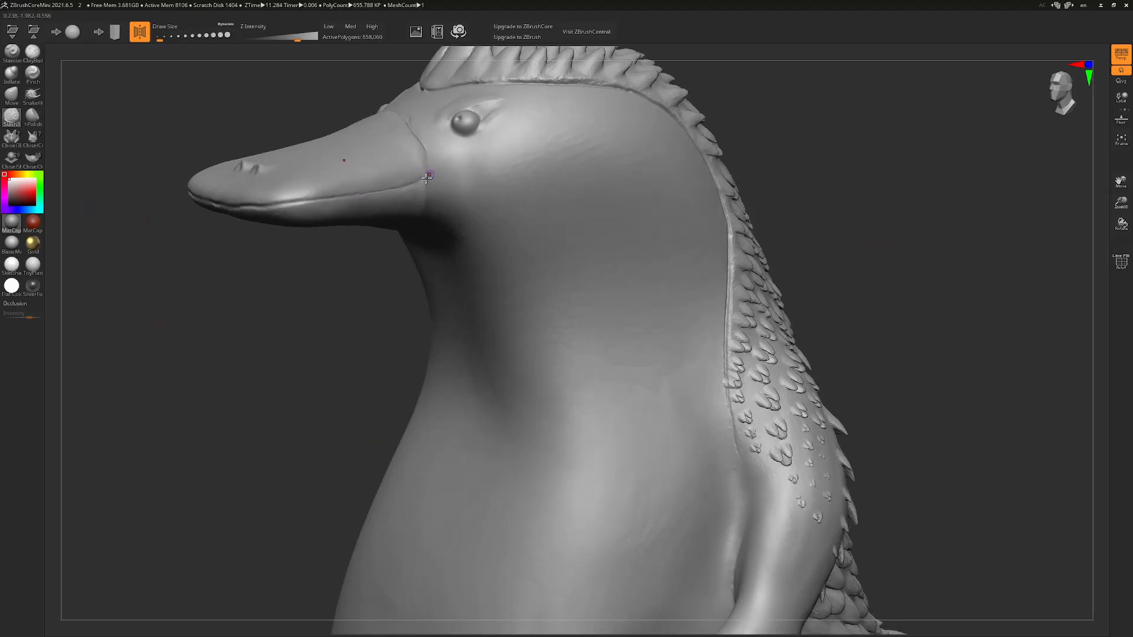
right_click_drag(427, 178, 444, 232)
right_click_drag(324, 320, 646, 251)
left_click_drag(621, 252, 509, 254)
Sharpen the mouth line along the front edge of the bill with Slash3 and reduce the mesh density
left_click_drag(827, 242, 795, 276)
key("s")
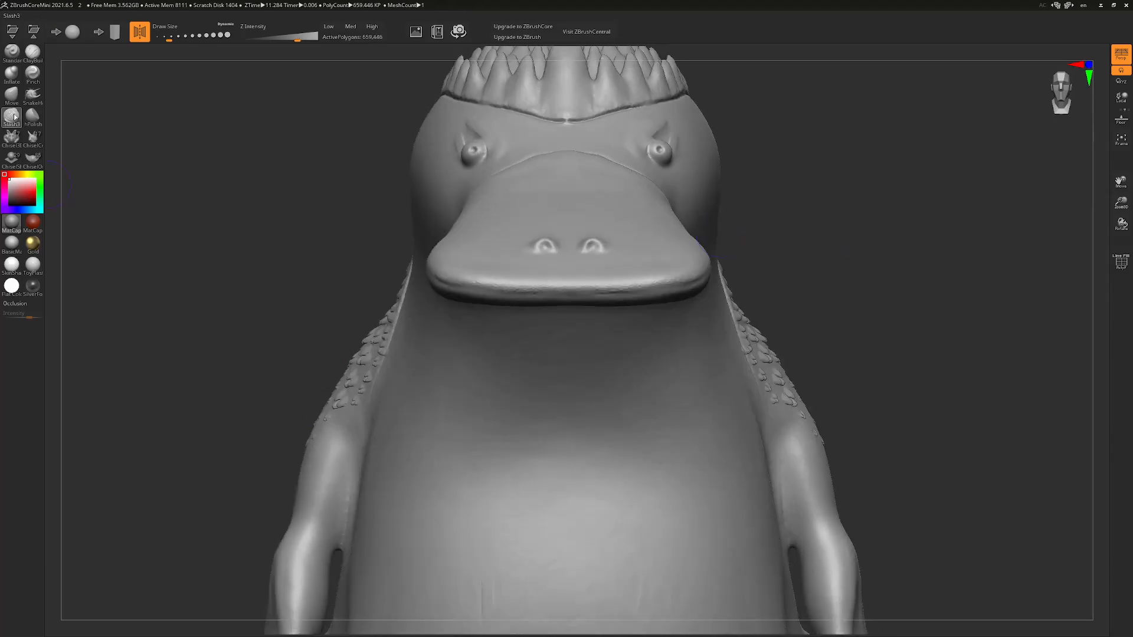
key("s")
left_click_drag(685, 290, 558, 294)
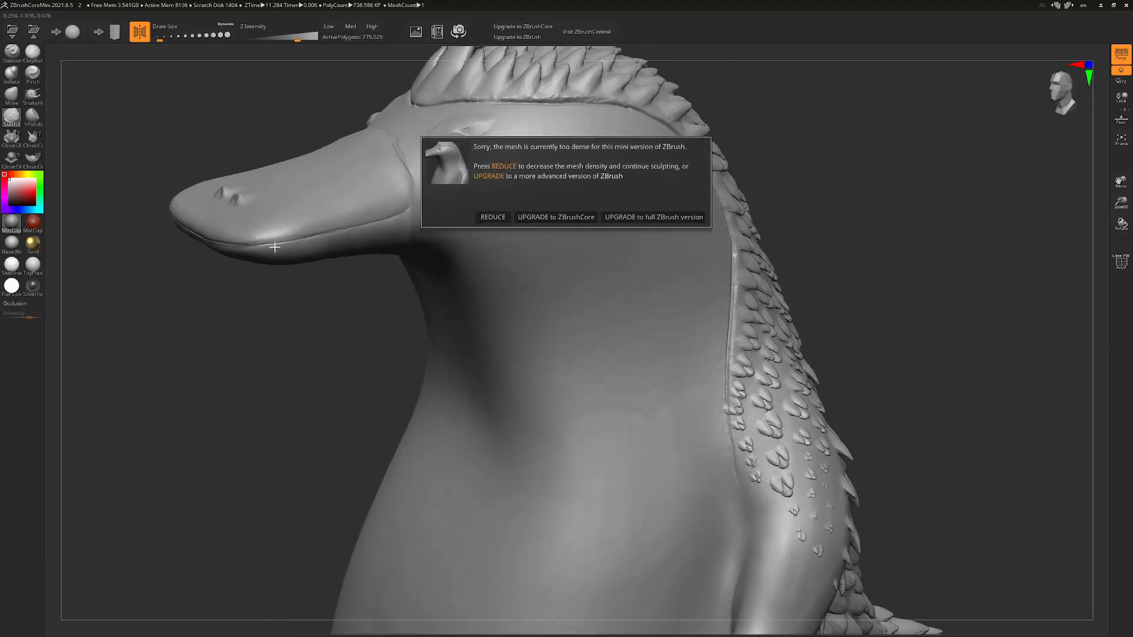
left_click(494, 218)
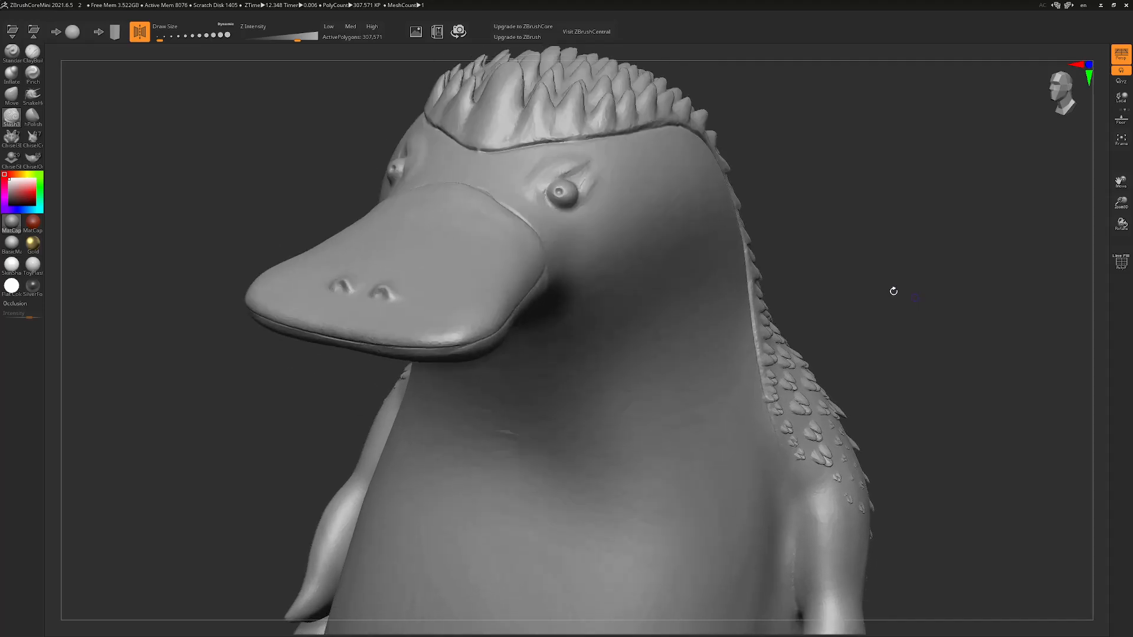
Carve a short stroke into the fold above the eye with the Slash3 brush
left_click_drag(567, 177, 583, 169)
mouse_move(903, 218)
left_mouse_down()
mouse_move(880, 222)
mouse_move(809, 440)
mouse_move(834, 184)
left_mouse_up()
left_click_drag(905, 308, 938, 330, "alt")
left_click_drag(938, 330, 903, 329, "alt")
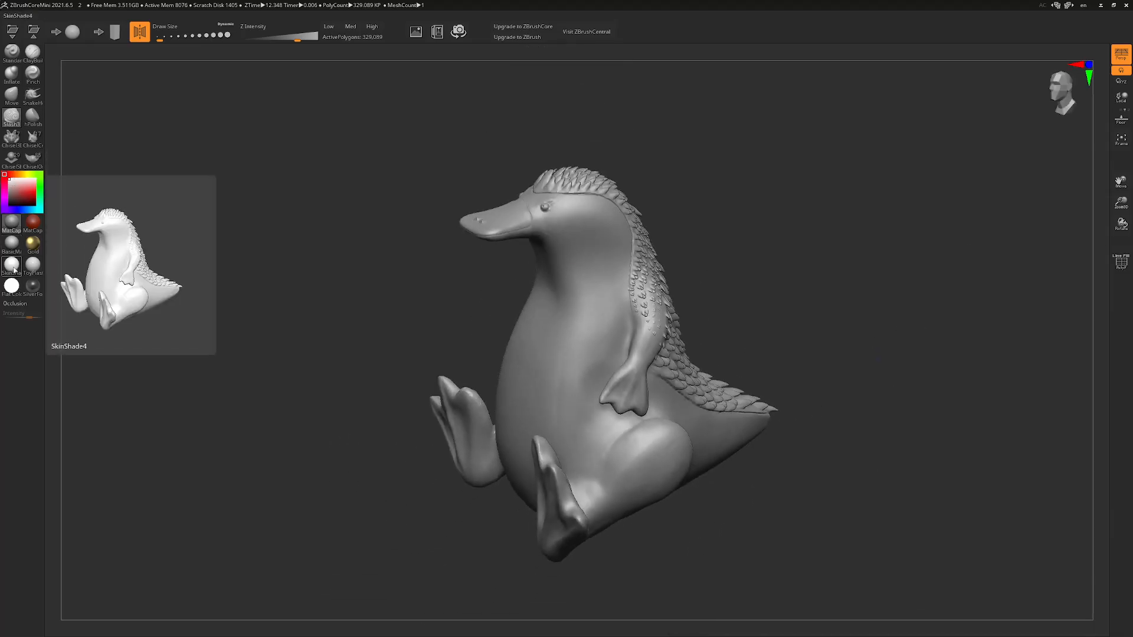
Color the whole creature red (232, 52, 52) and apply the Toy Plastic material
left_click(29, 190)
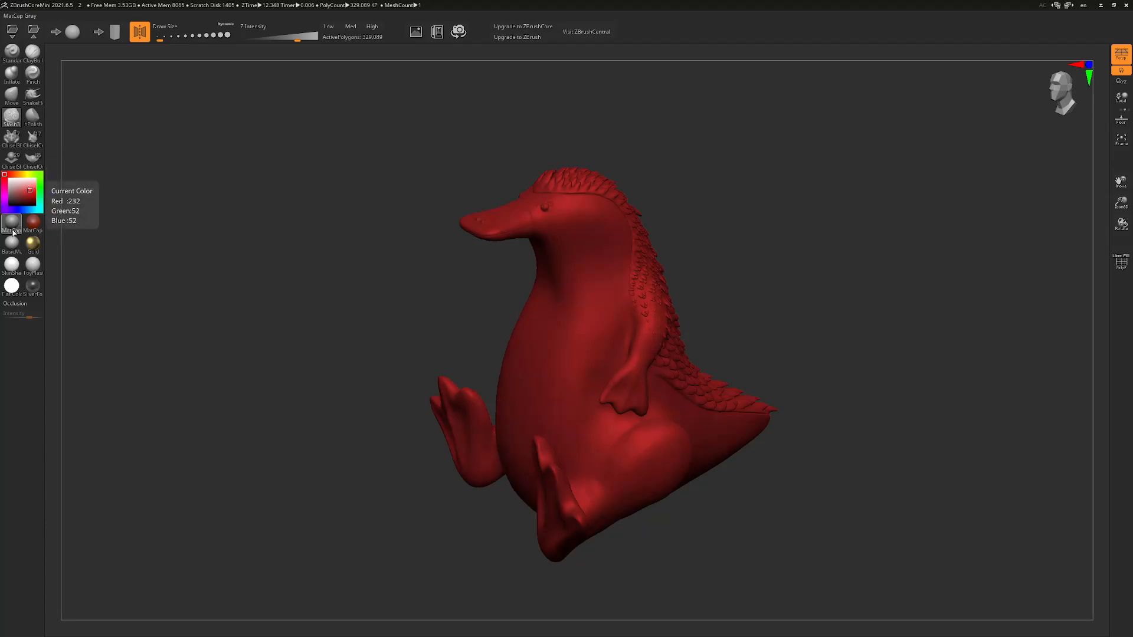
left_click(32, 263)
left_click_drag(821, 454, 850, 443)
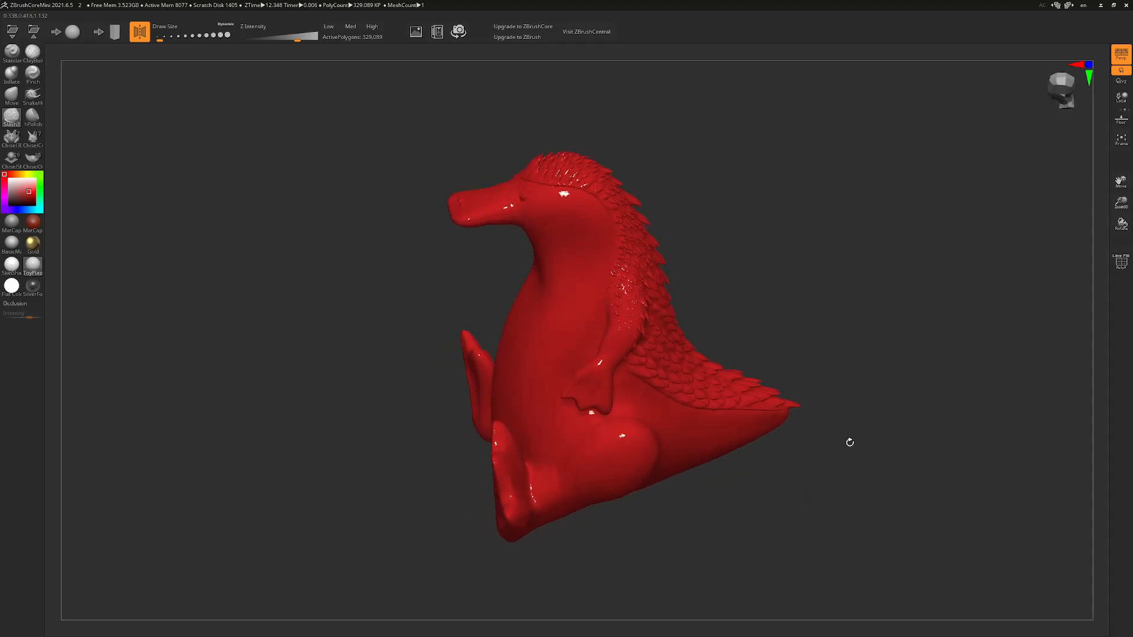